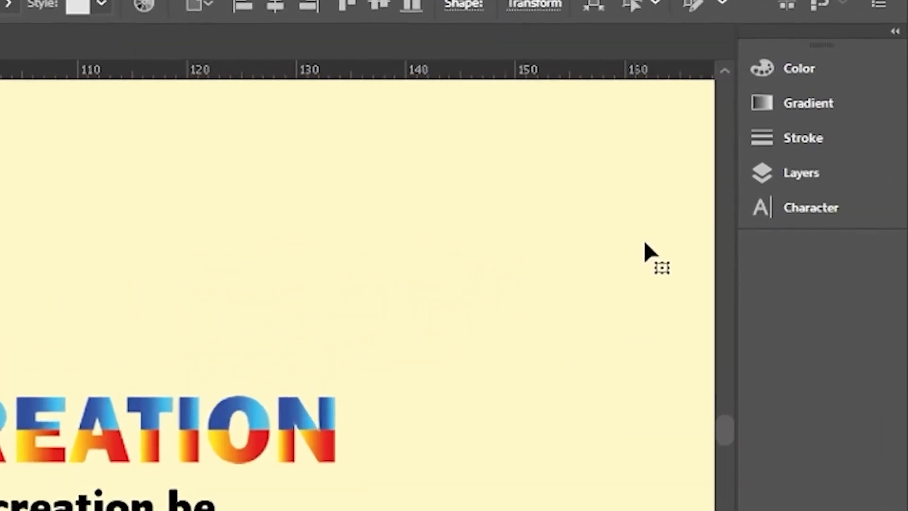
Review the Color, Gradient, Stroke, Layers and Character settings one after another
click(818, 69)
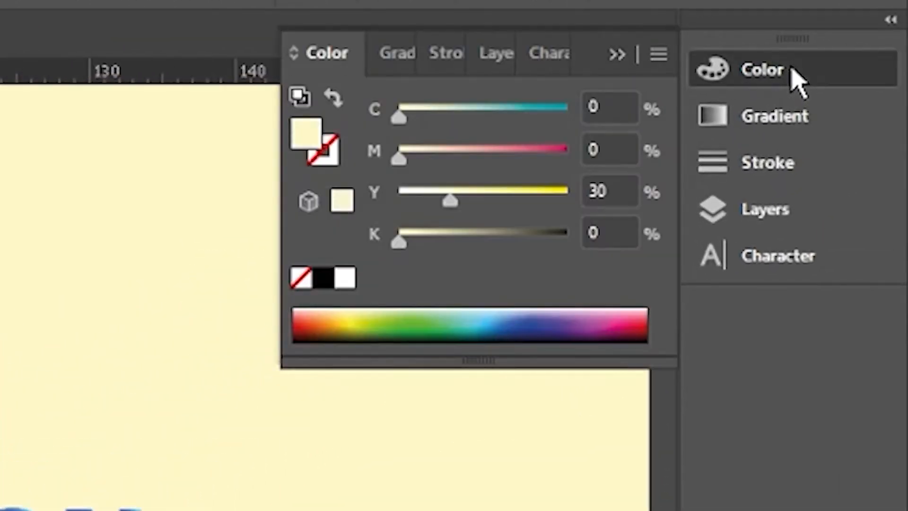
click(797, 128)
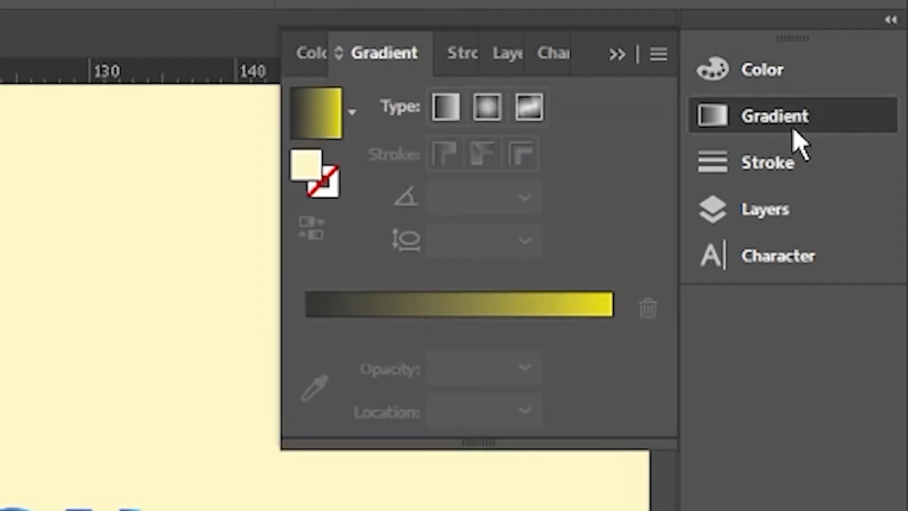
click(794, 163)
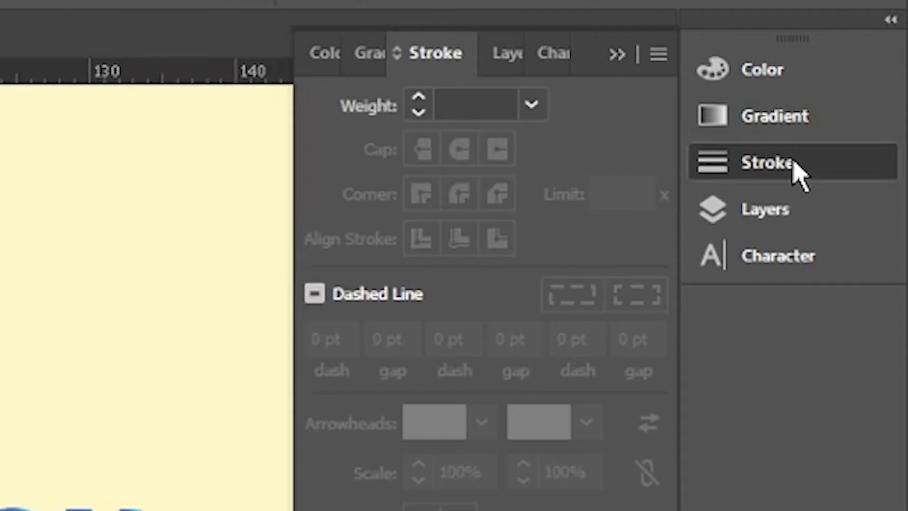
click(805, 210)
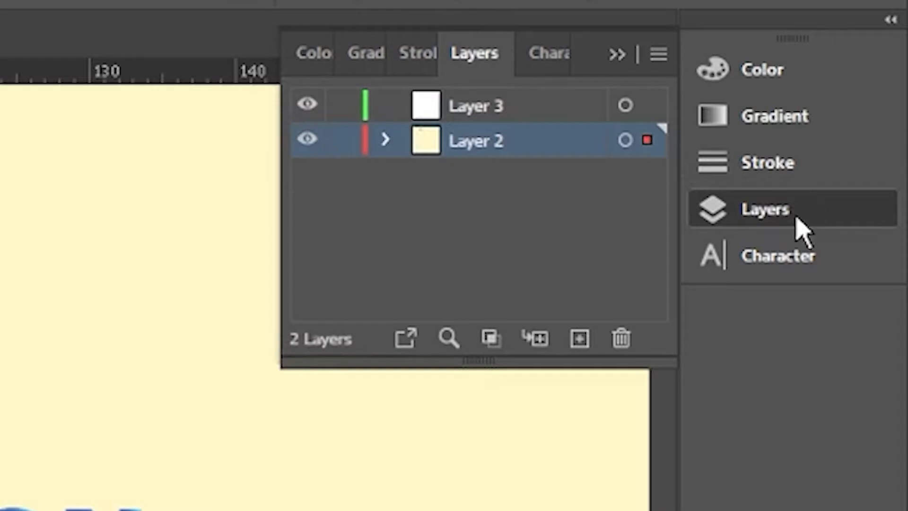
click(797, 258)
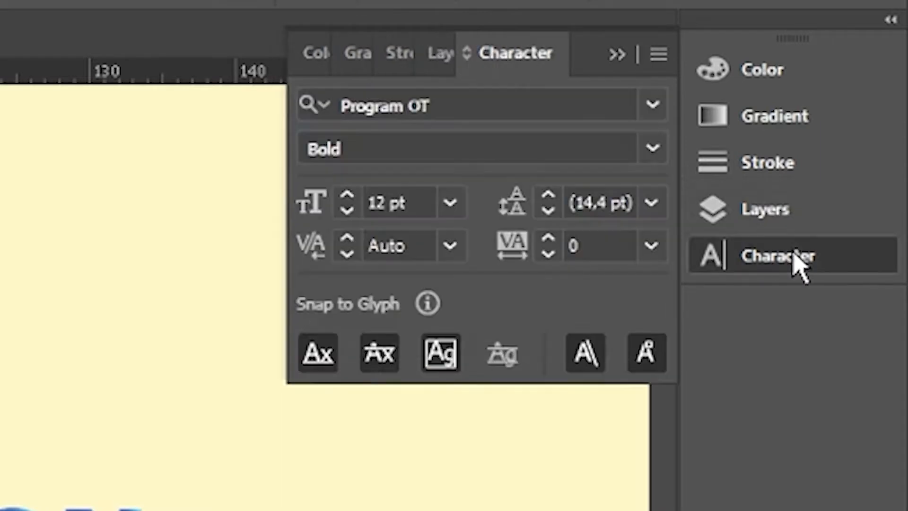
click(800, 264)
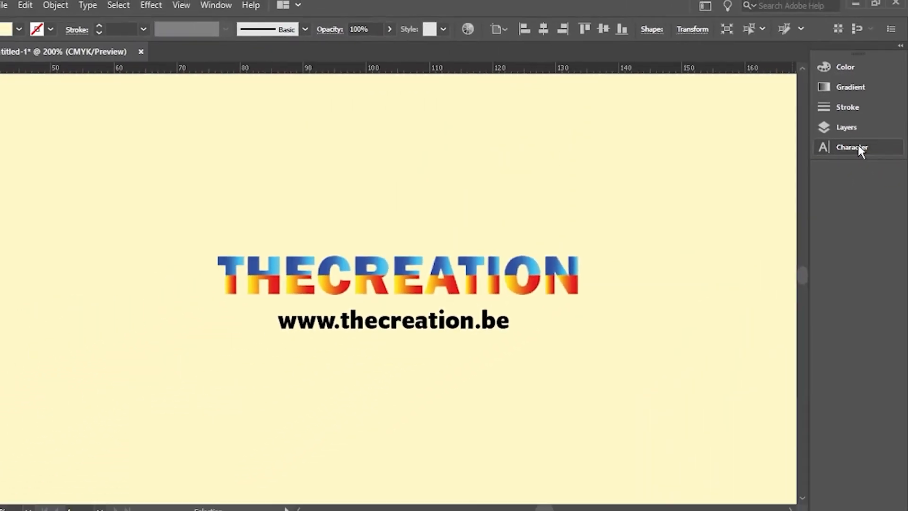
Add a new layer directly above Layer 2
scroll(591, 251, down, 3)
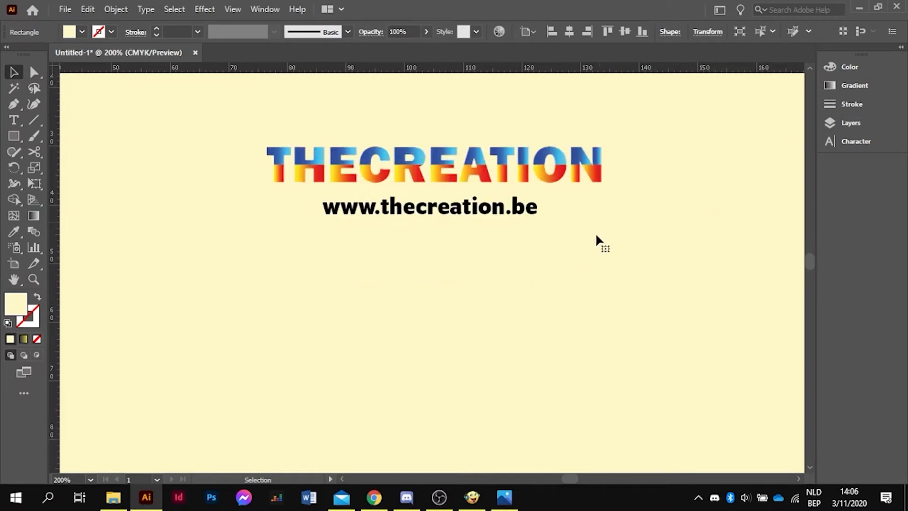
scroll(596, 242, down, 5)
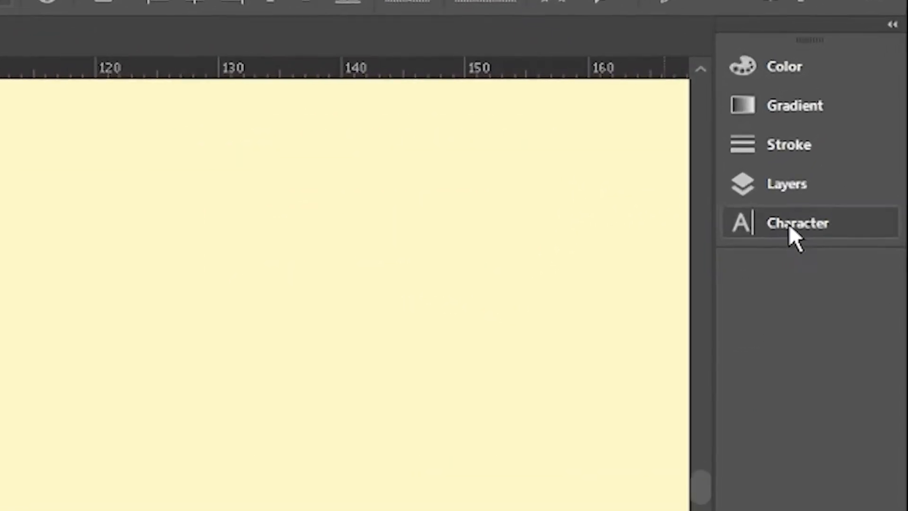
click(804, 189)
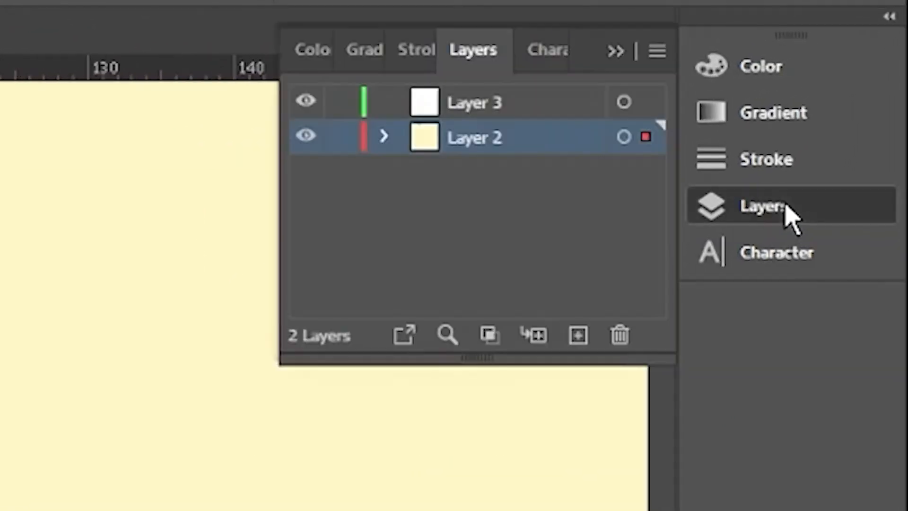
click(579, 335)
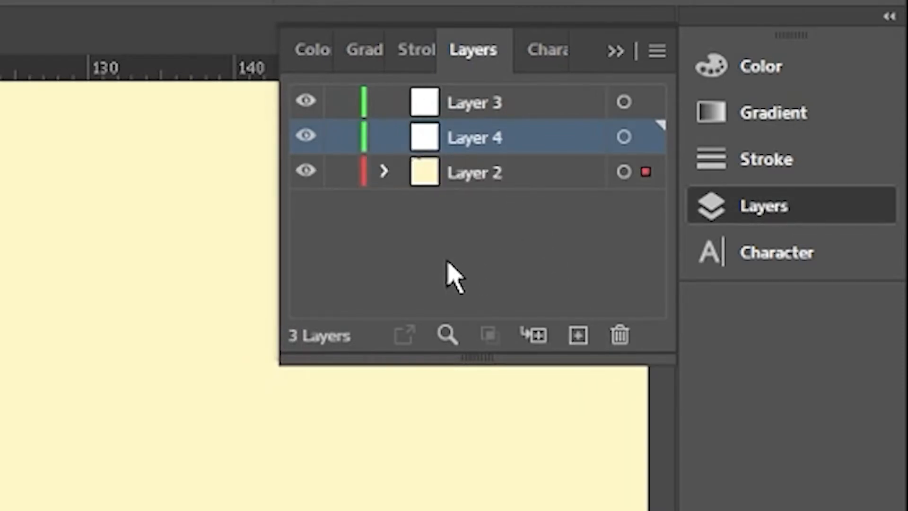
Place the scanned rooster sketch from the Downloads folder on the empty canvas area, about 43 mm wide, and deselect it
click(67, 8)
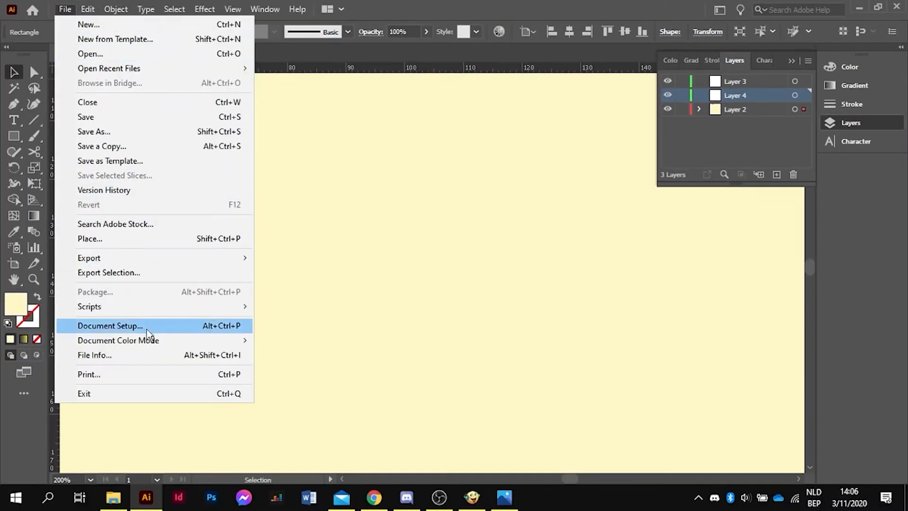
click(142, 240)
scroll(77, 185, down, 10)
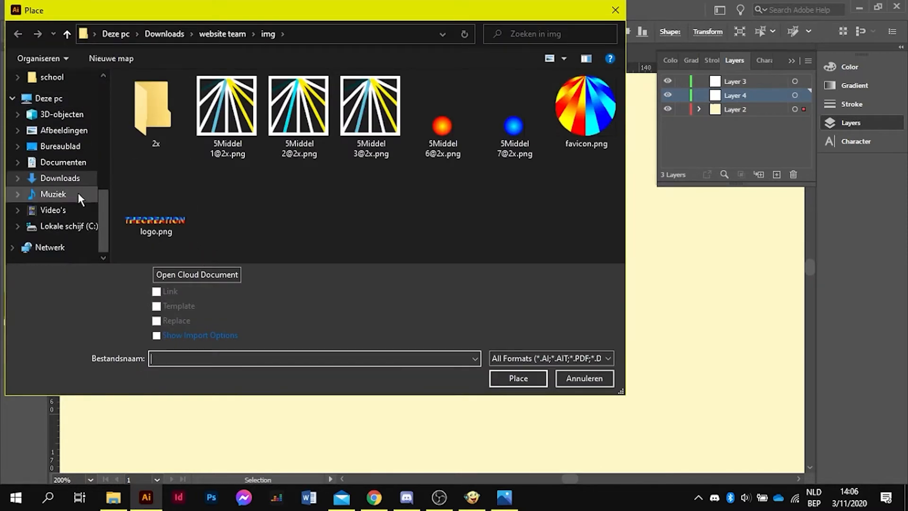
click(77, 183)
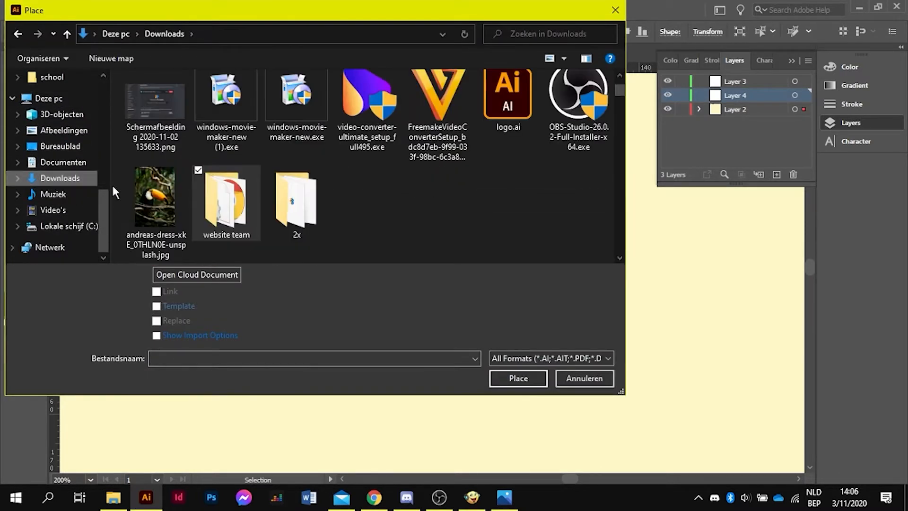
double_click(149, 125)
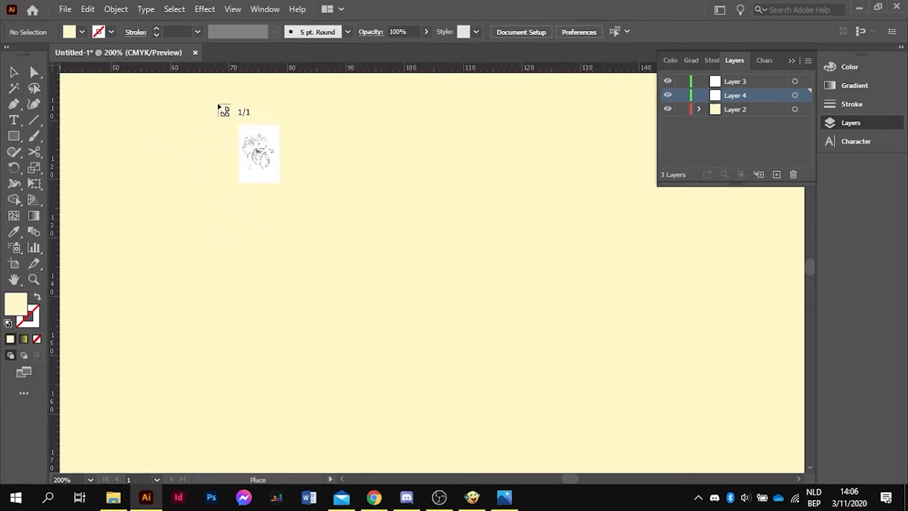
mouse_move(215, 102)
mouse_down()
mouse_move(316, 210)
mouse_move(368, 307)
mouse_move(497, 459)
mouse_up()
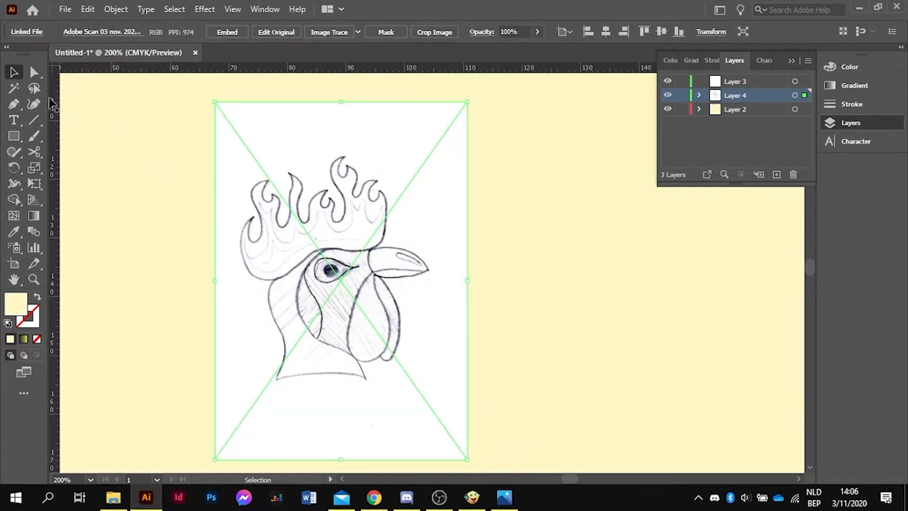
click(101, 150)
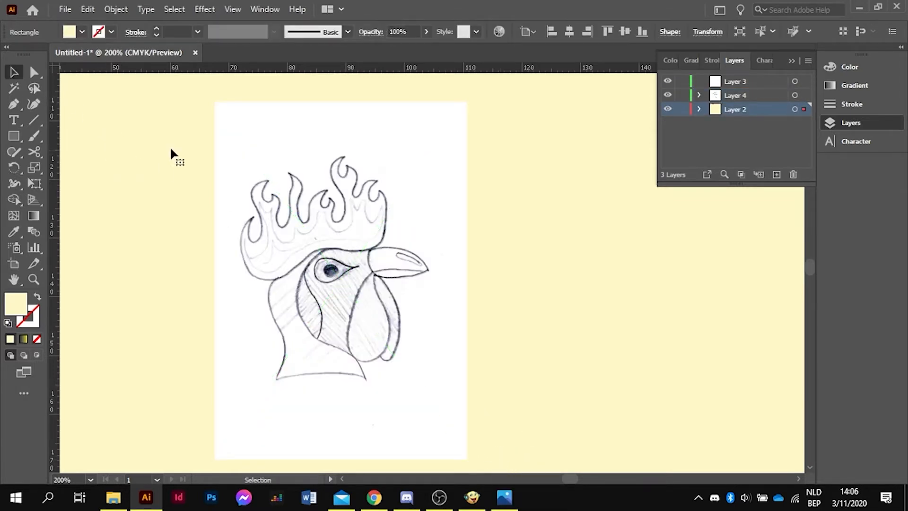
Lock Layer 4, which holds the sketch, and make Layer 3 the active drawing layer
click(716, 97)
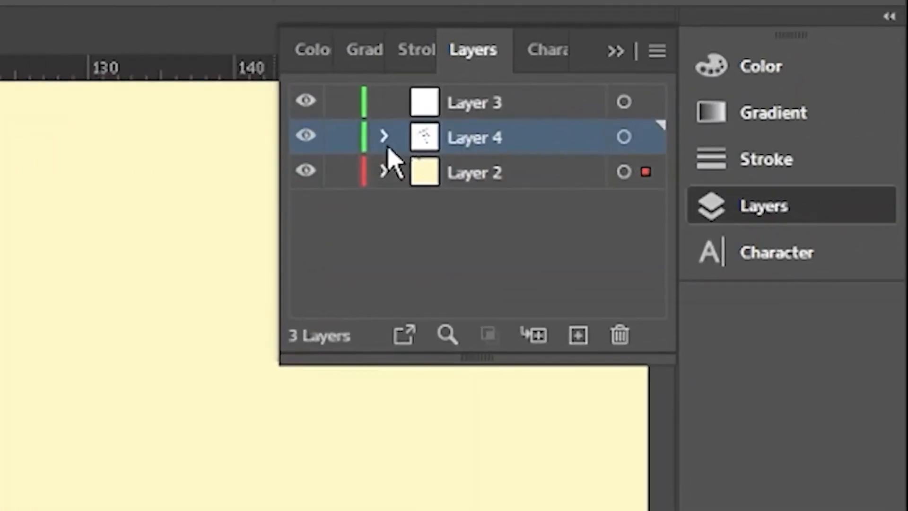
click(337, 141)
click(533, 100)
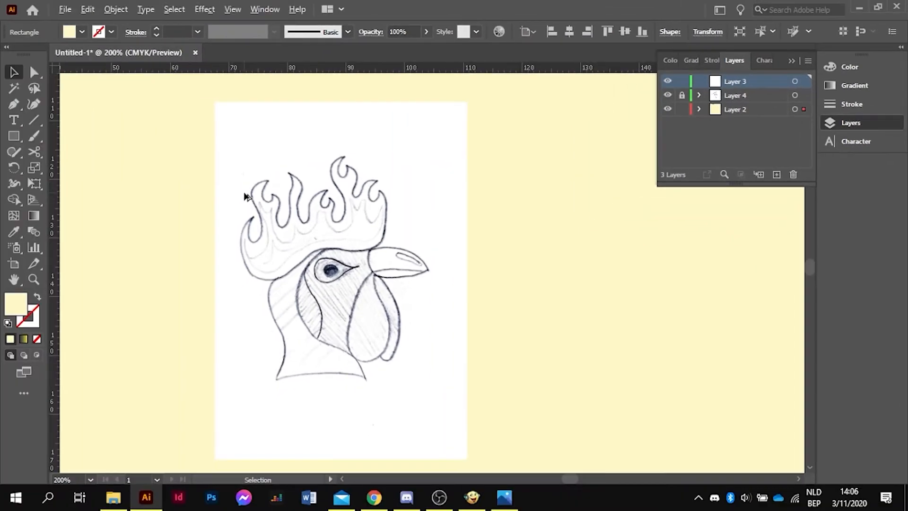
Start a Pen path where the comb meets the beak and curve it partway up the comb's front edge
scroll(235, 205, up, 1)
scroll(240, 192, up, 1)
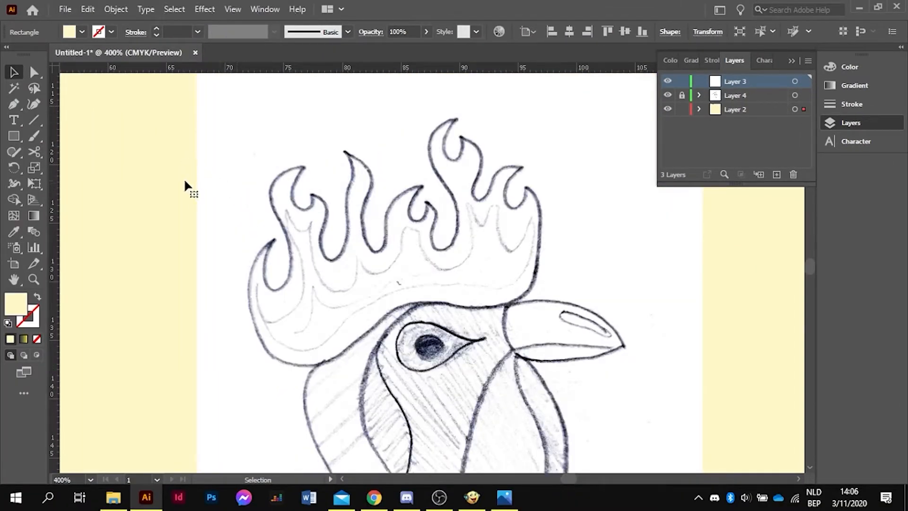
click(18, 105)
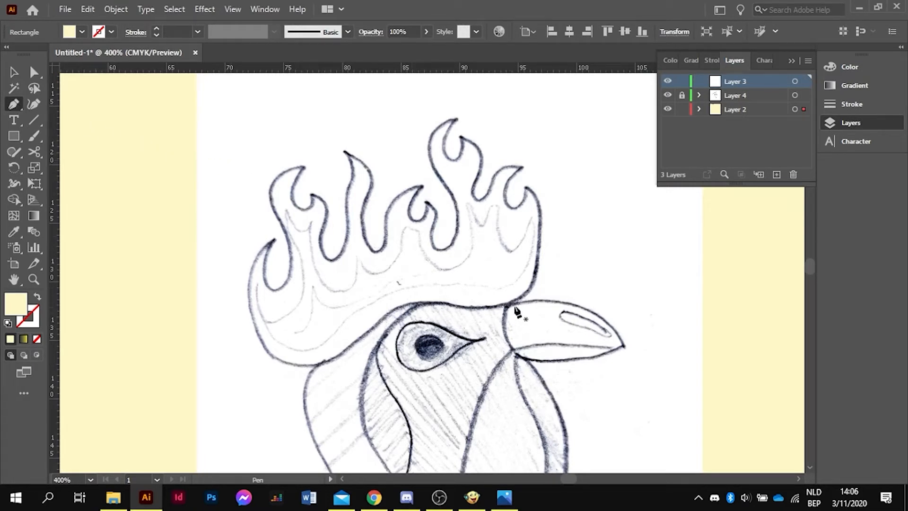
scroll(508, 308, up, 1)
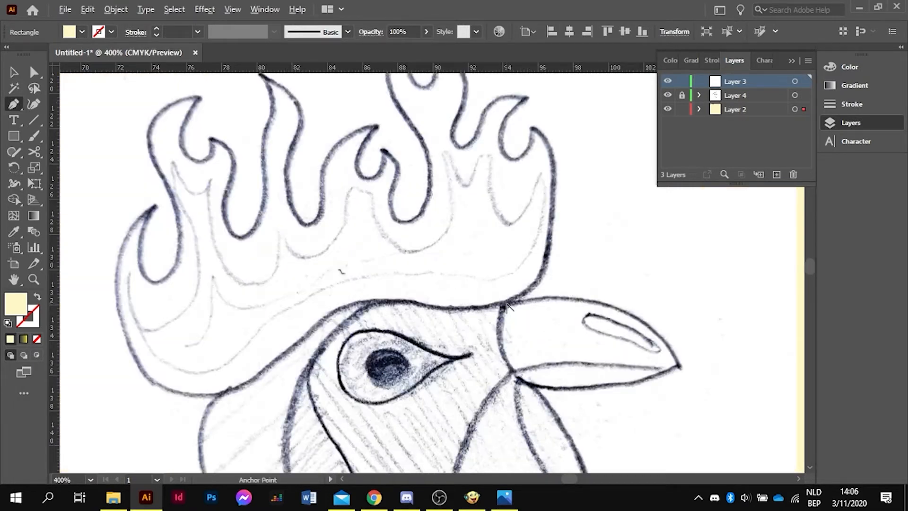
scroll(513, 314, up, 3)
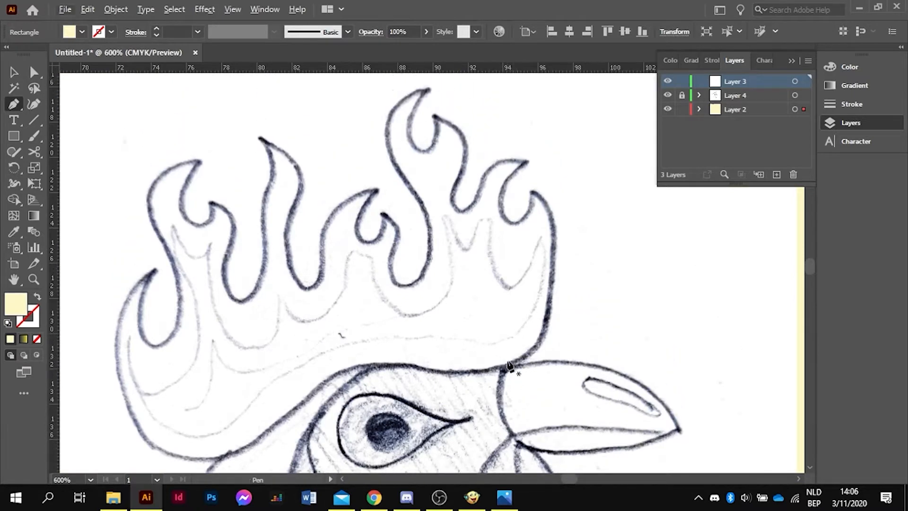
click(505, 368)
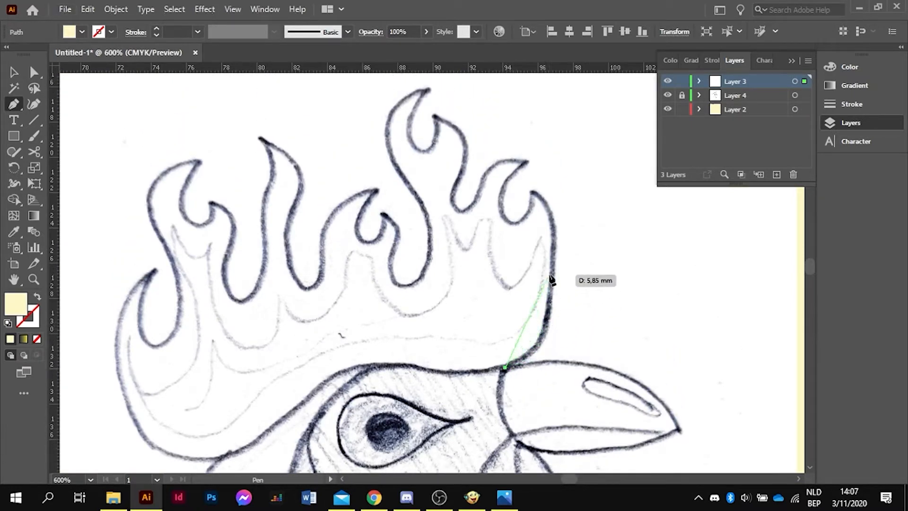
drag(553, 268, 550, 156)
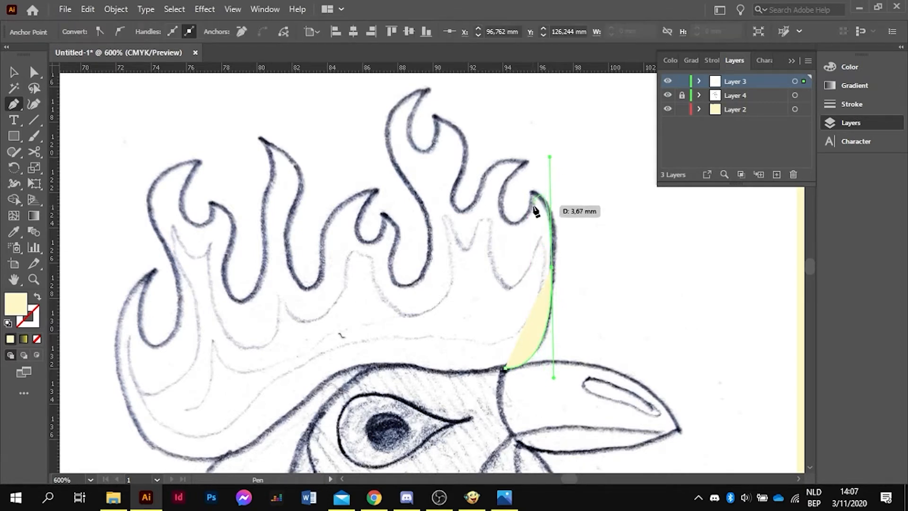
Continue the comb path with a curve along the front edge to the tip of the frontmost flame, and deselect it
scroll(563, 182, up, 2)
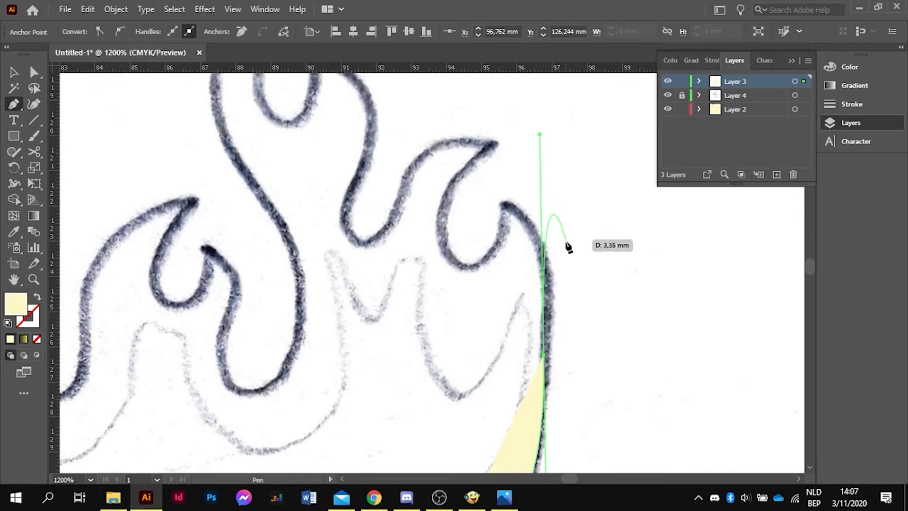
key(ctrl)
ctrl+click(605, 244)
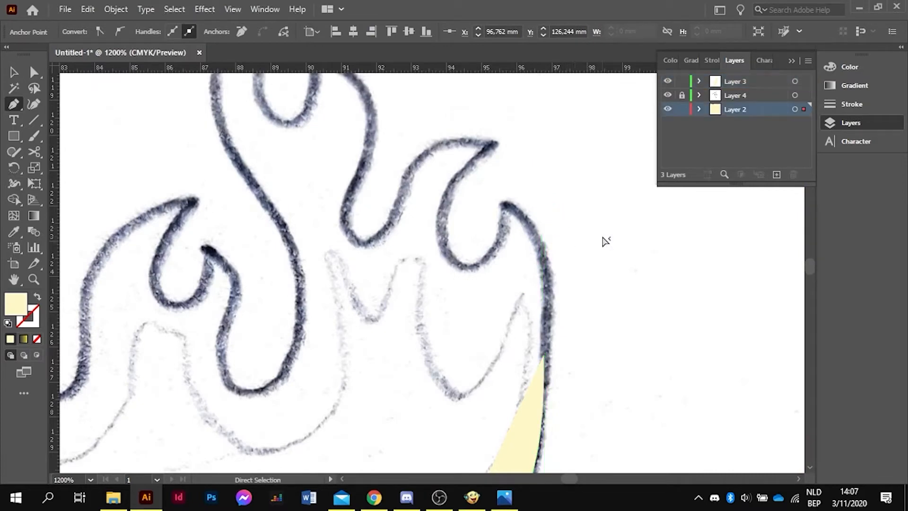
click(544, 354)
click(504, 207)
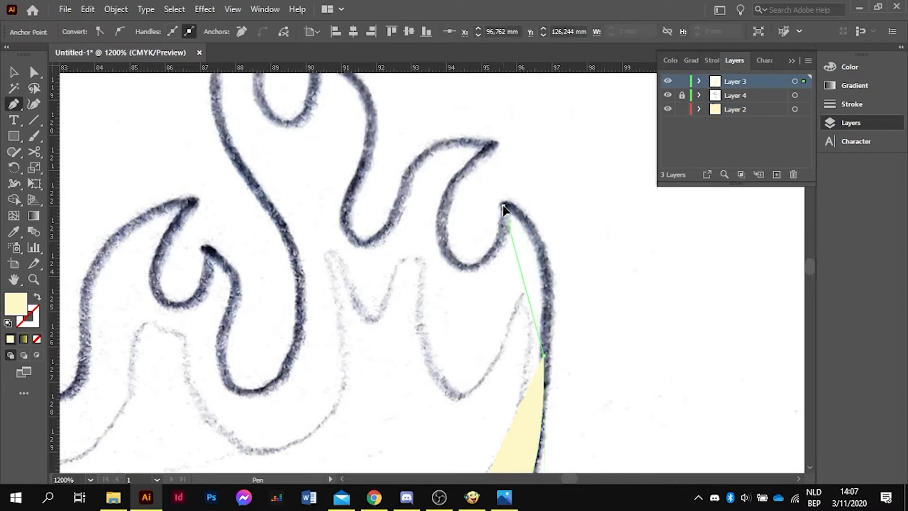
drag(504, 206, 444, 192)
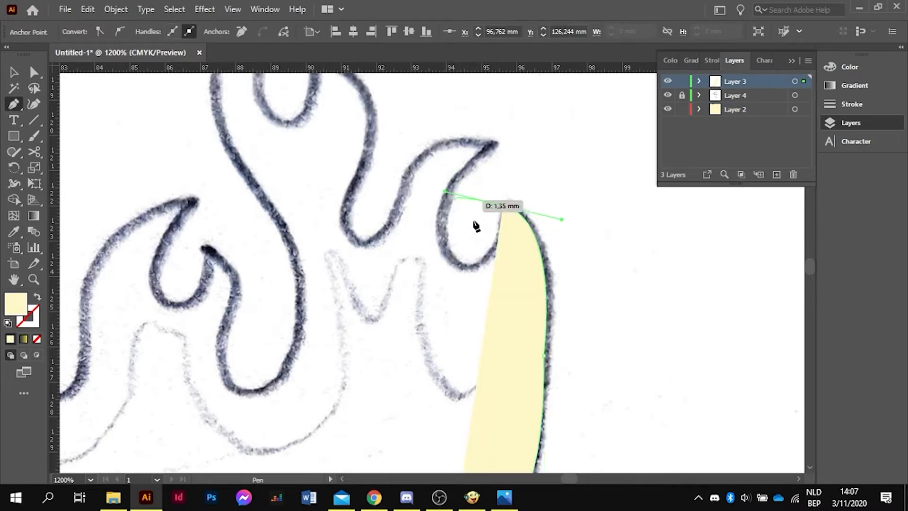
ctrl+click(588, 241)
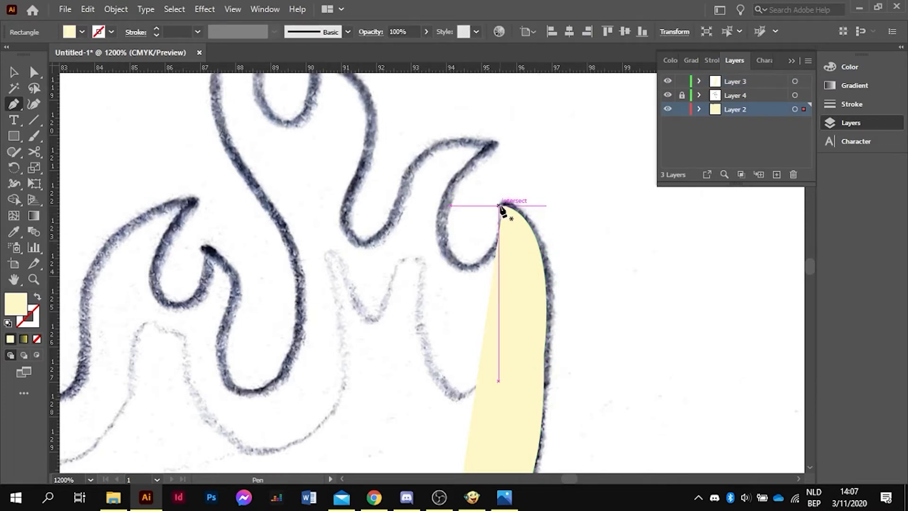
Curve the comb path from the frontmost flame's tip down to the bottom of the adjacent notch, and deselect it
drag(503, 207, 419, 240)
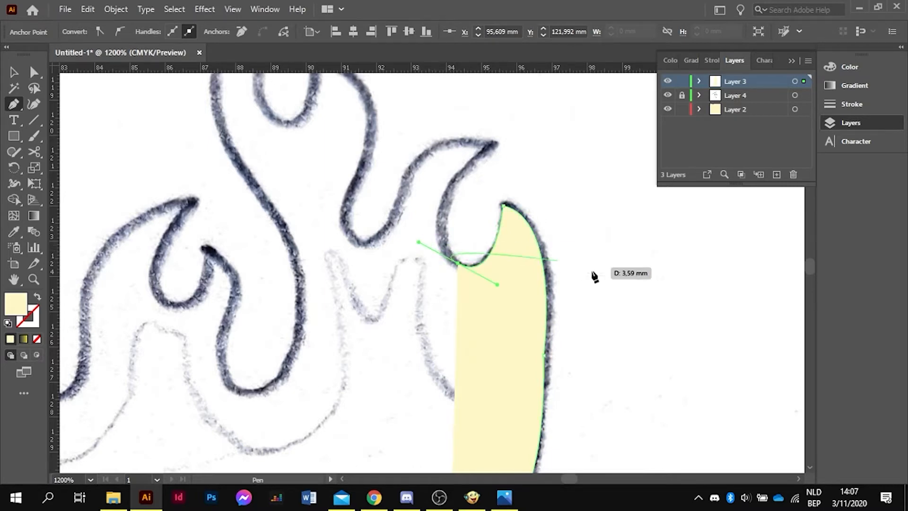
key(ctrl)
ctrl+click(628, 290)
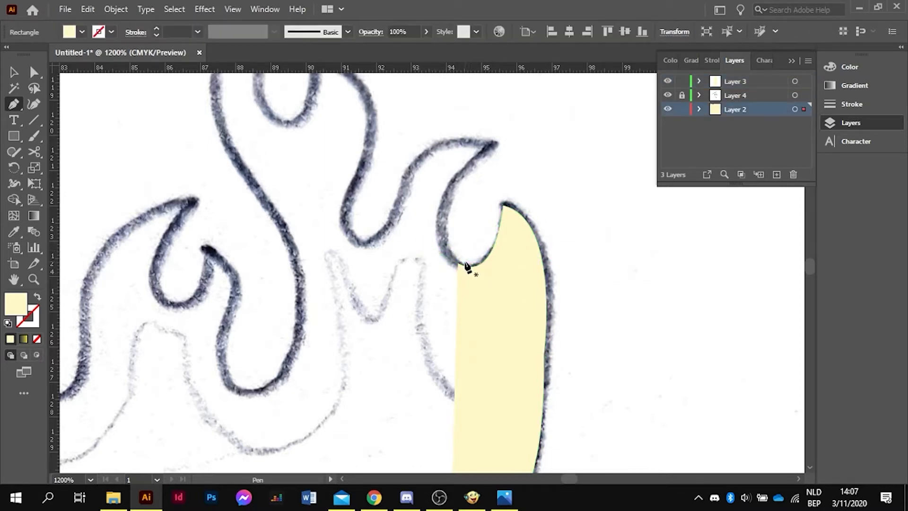
Trace from the notch's bottom up the second flame's edge to its tip, using two curved segments, and deselect the path
drag(461, 266, 497, 284)
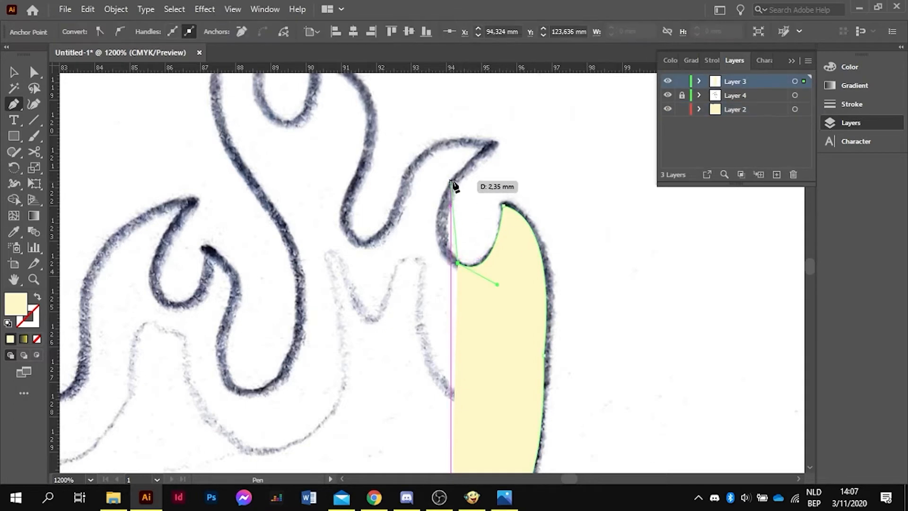
drag(462, 174, 505, 99)
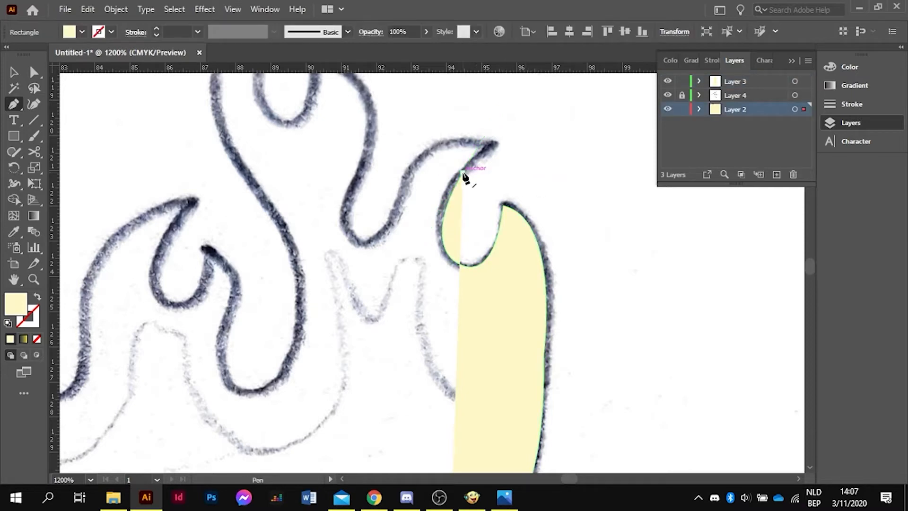
drag(464, 175, 500, 145)
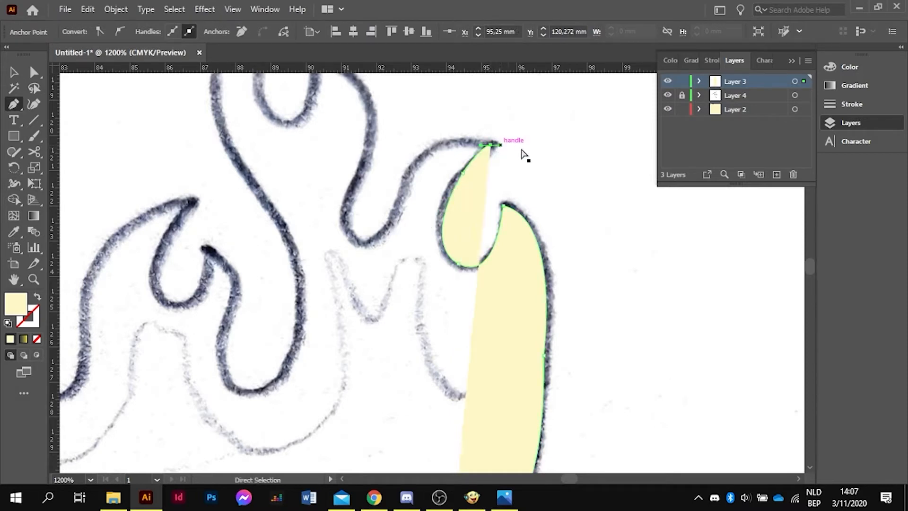
ctrl+click(525, 156)
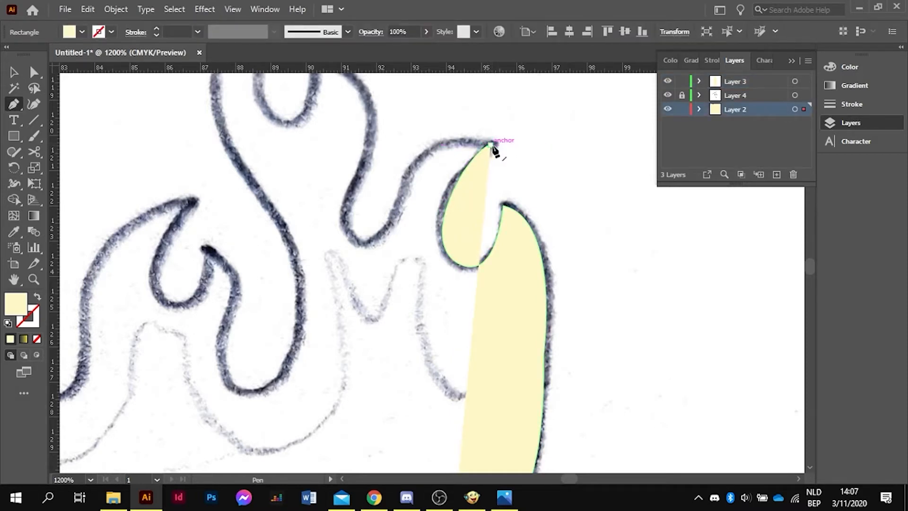
Continue the comb path from the second flame's tip down its back edge and around the notch to the third flame's base
click(491, 145)
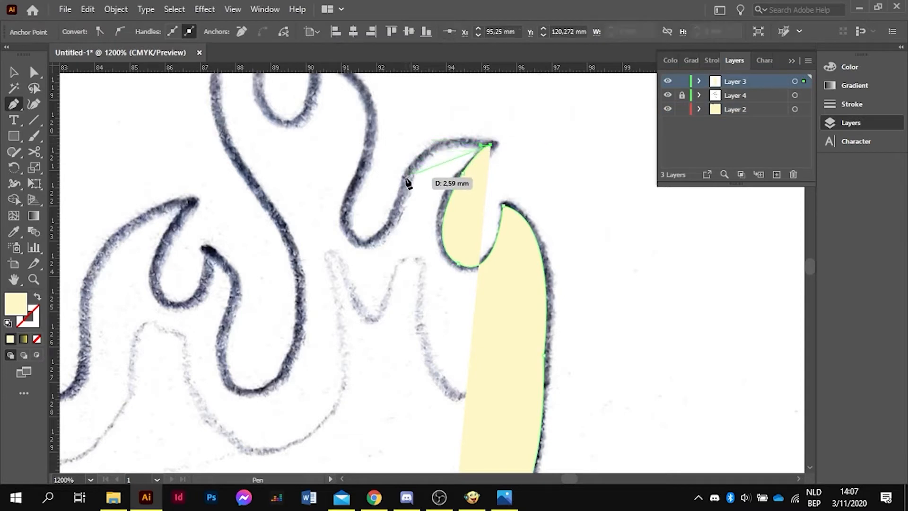
drag(406, 178, 381, 197)
drag(383, 228, 385, 230)
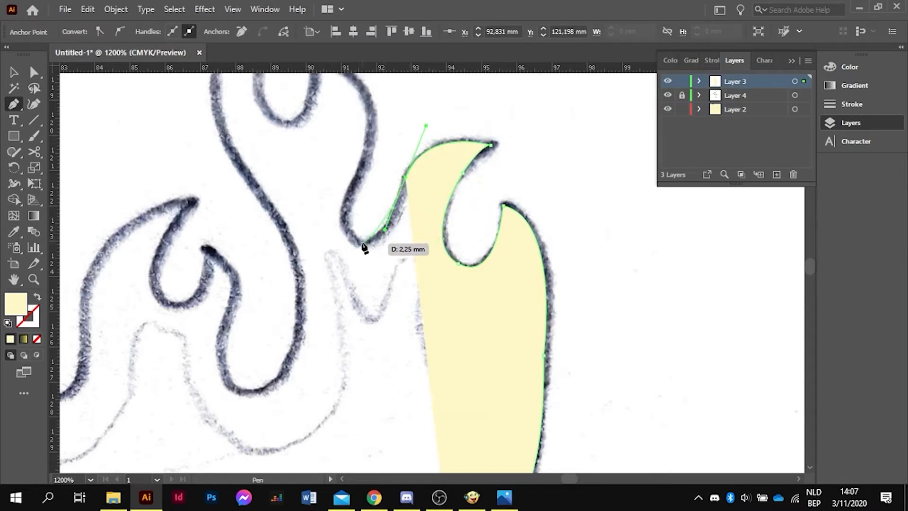
drag(379, 235, 344, 208)
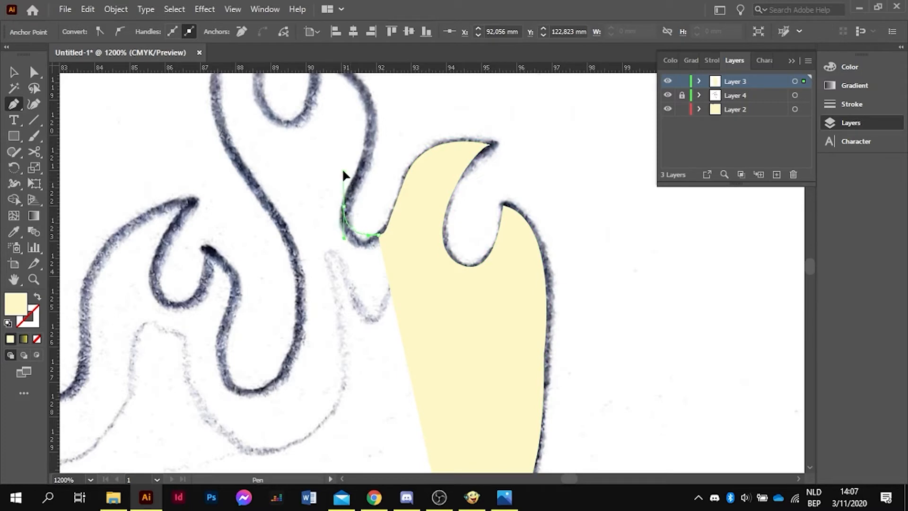
drag(351, 150, 350, 149)
Fill the comb path with red (M 100, Y 100) and lower its opacity to 54% so the sketch shows through
click(15, 75)
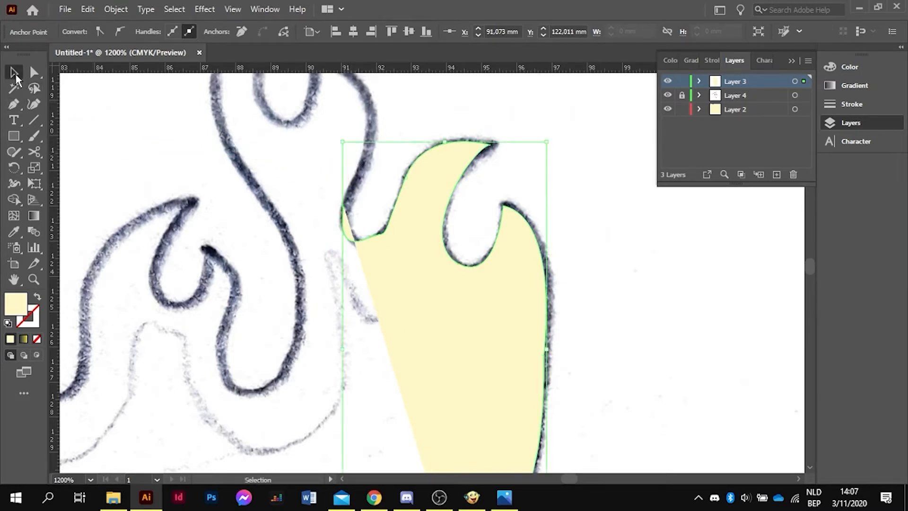
click(438, 302)
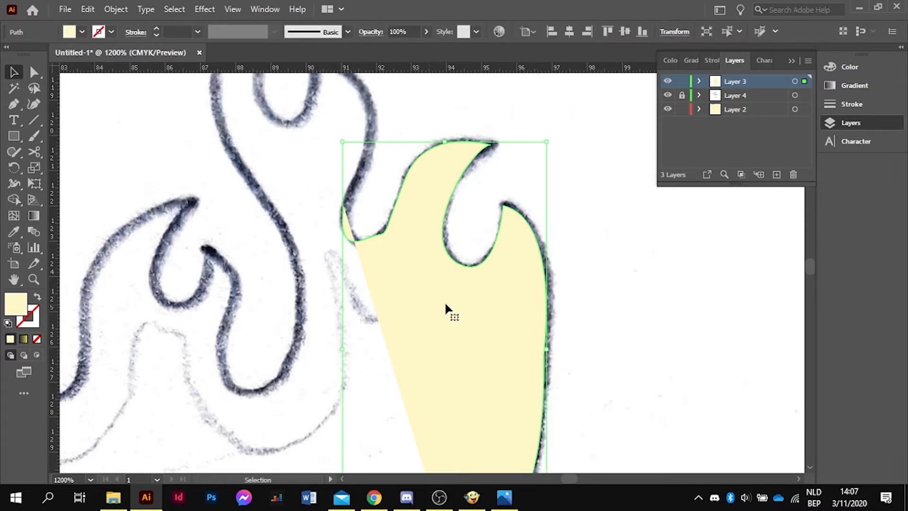
click(853, 71)
drag(705, 100, 803, 117)
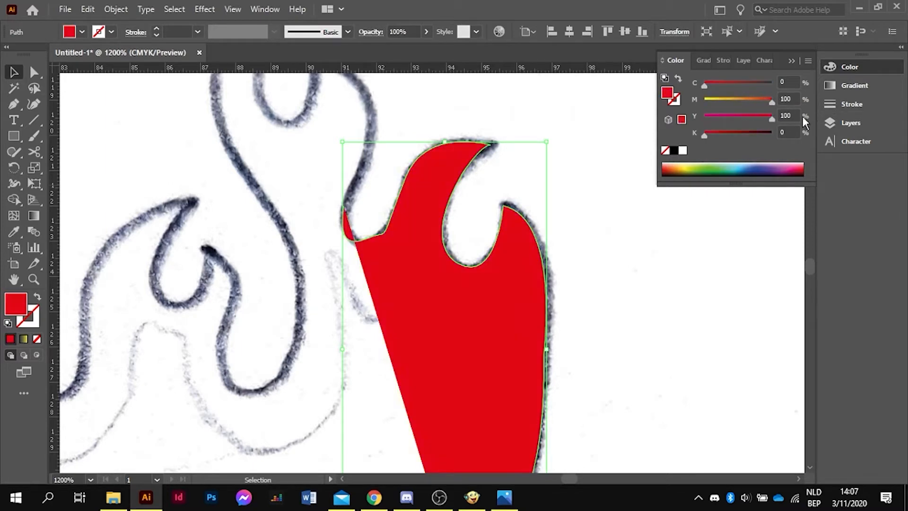
click(428, 32)
drag(426, 47, 401, 47)
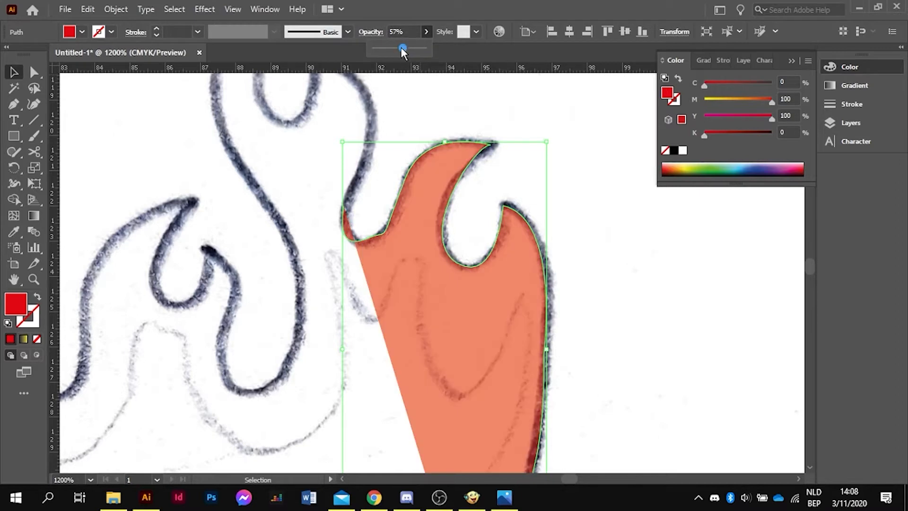
click(391, 47)
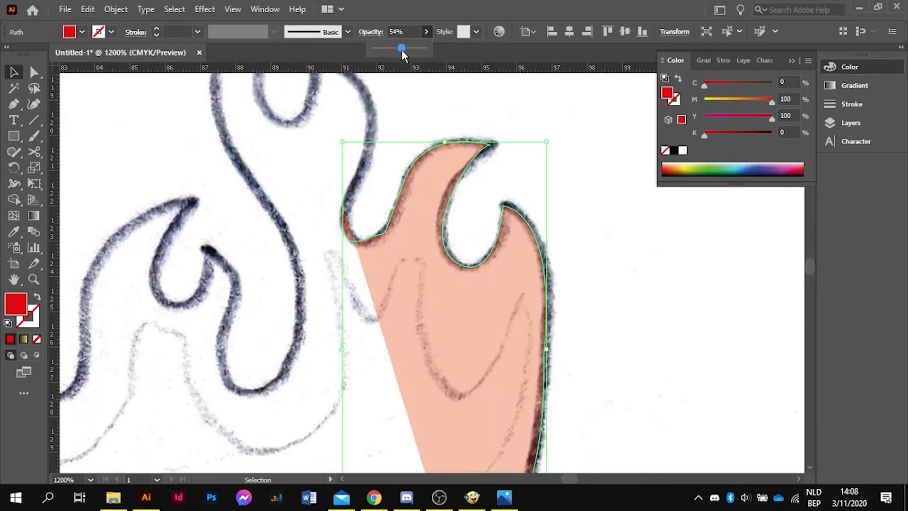
click(402, 48)
Give the comb path a 0.5 pt stroke and deselect it
click(847, 105)
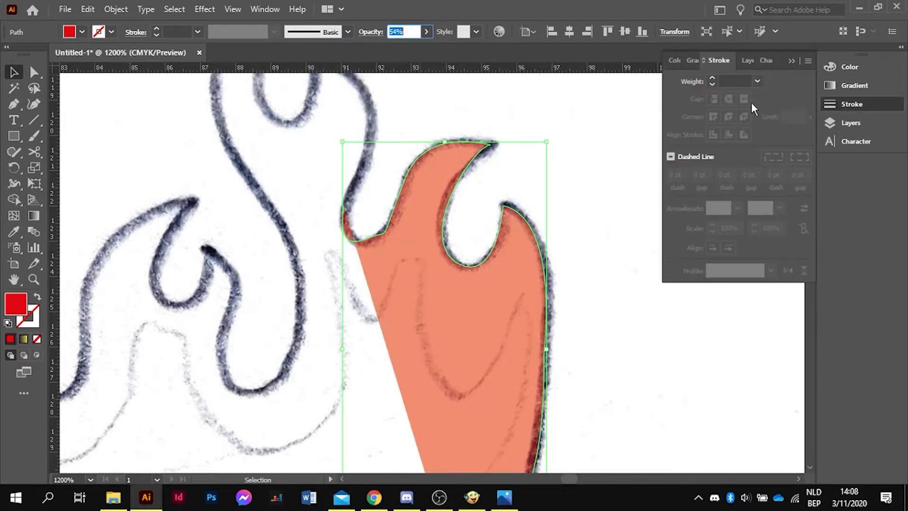
click(713, 79)
click(713, 78)
click(714, 78)
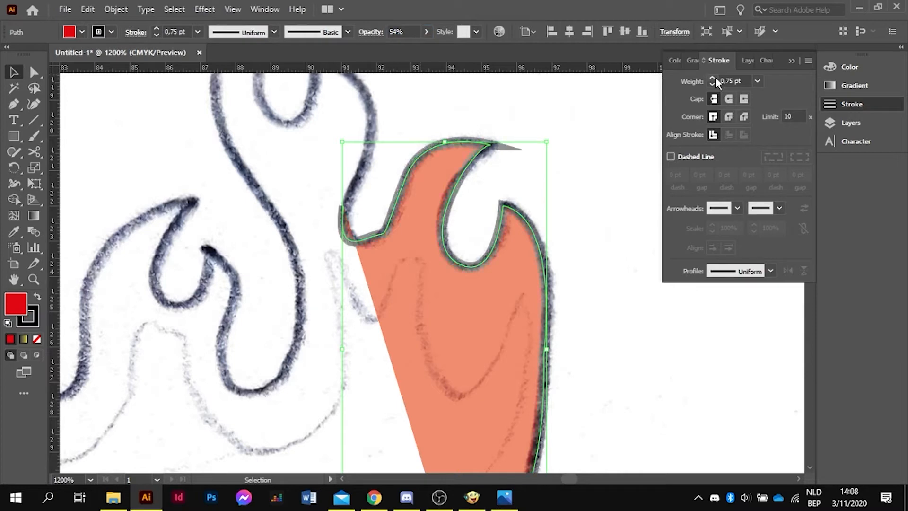
click(712, 84)
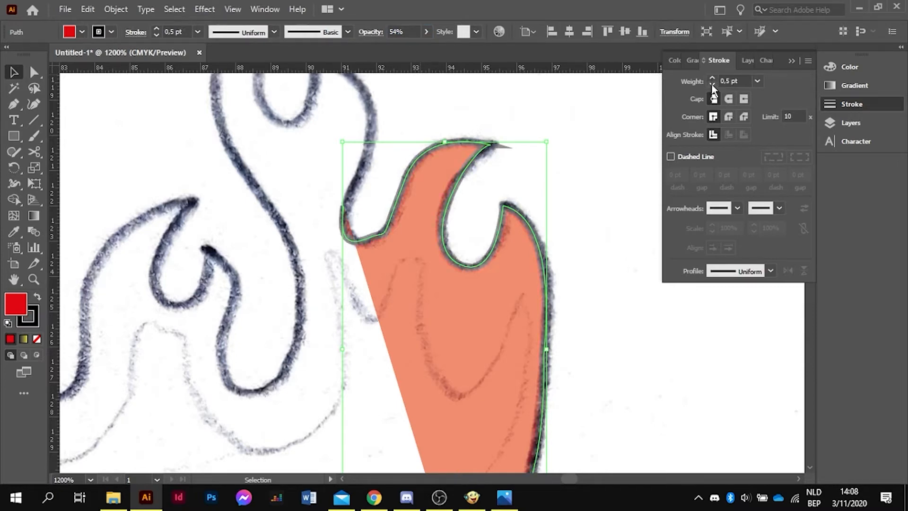
click(862, 69)
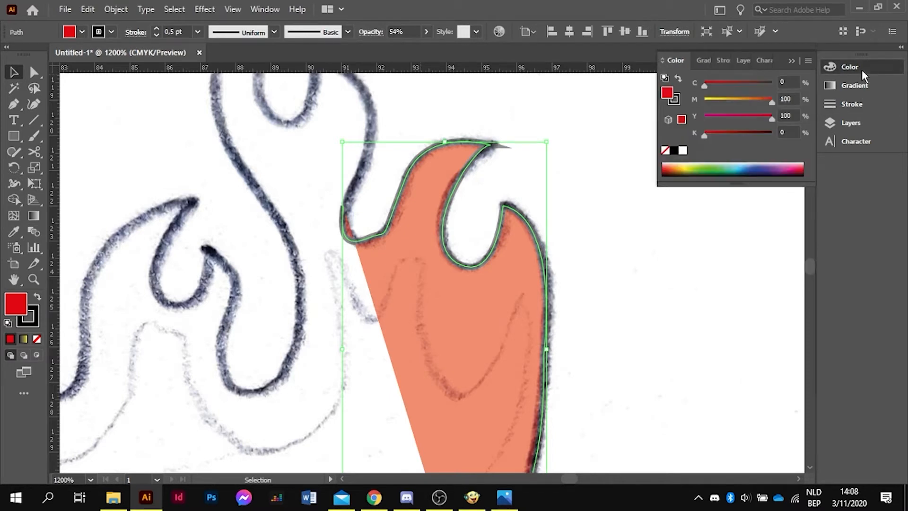
click(660, 257)
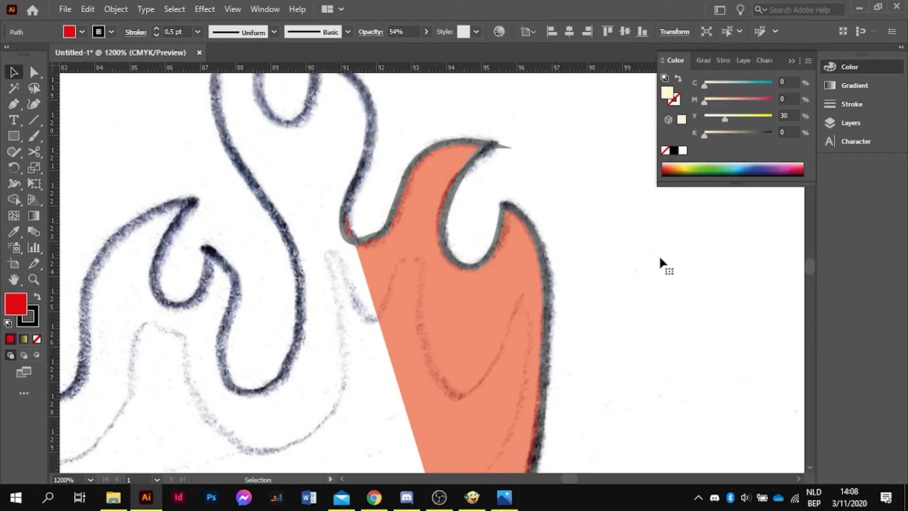
click(552, 268)
Resume the Pen path at the third flame's base and curve it up the front edge to that flame's tip
scroll(376, 209, up, 5)
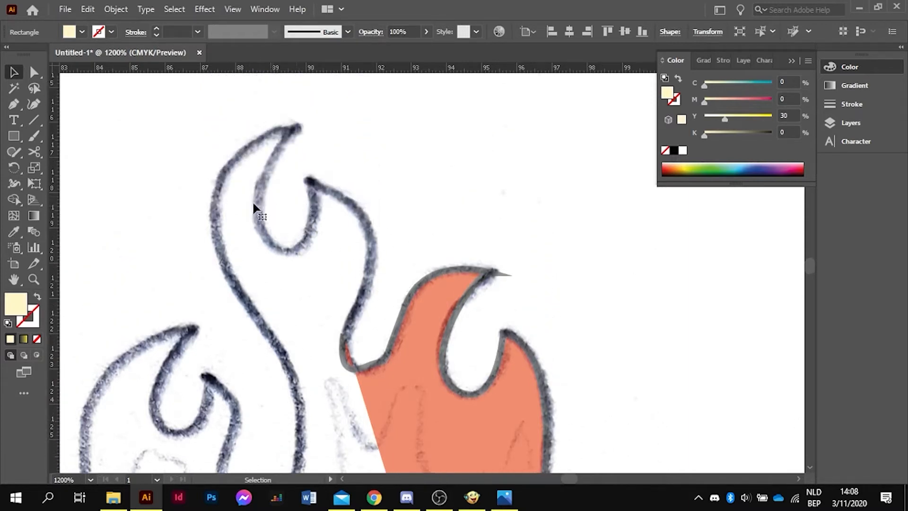
click(13, 104)
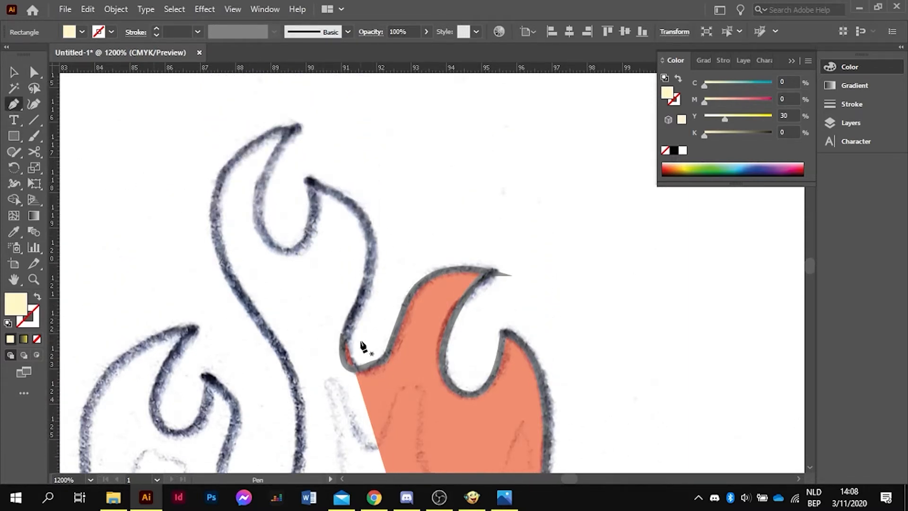
drag(345, 337, 216, 136)
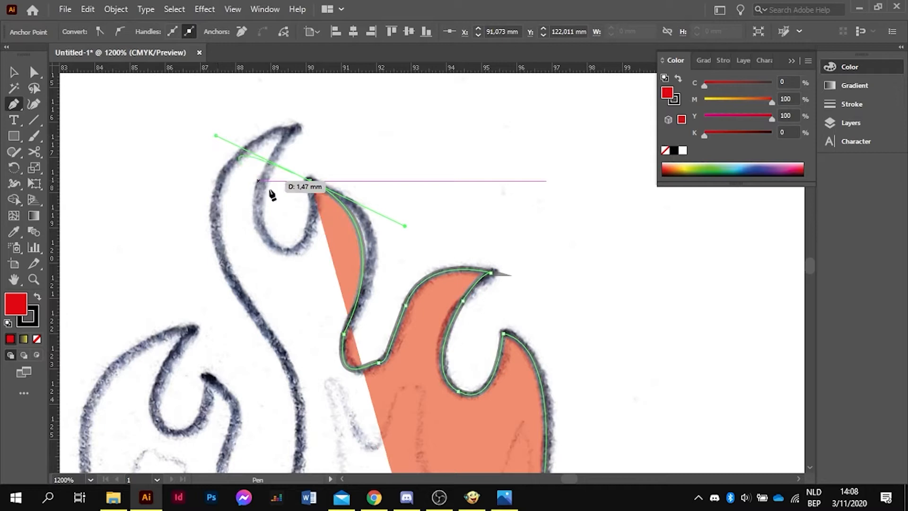
ctrl+click(455, 174)
click(311, 181)
Trace around the notch behind the third flame, up to the fourth flame's tip and over onto its back edge
drag(261, 186, 236, 101)
key(ctrl+z)
drag(276, 247, 227, 308)
click(293, 129)
click(293, 129)
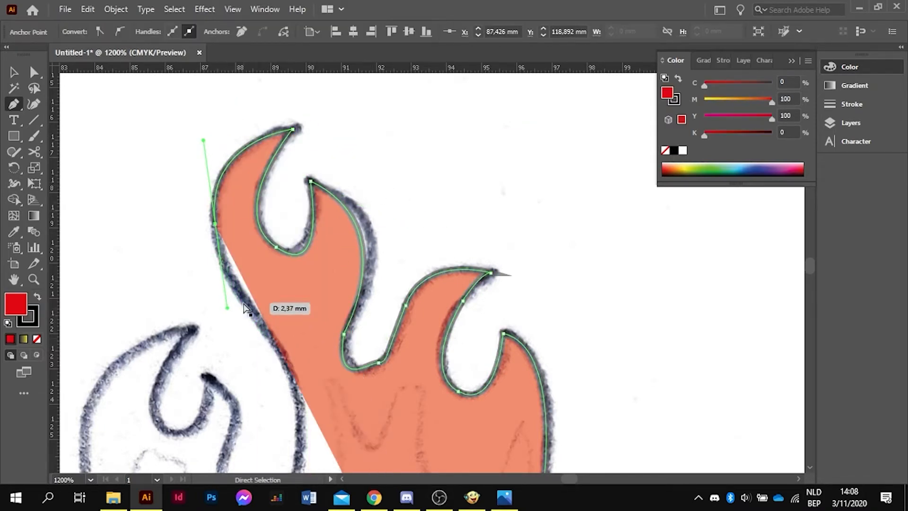
Continue the path down the fourth flame's long back edge and around the bottom of the deep notch
drag(265, 334, 284, 353)
scroll(285, 355, down, 6)
drag(301, 341, 294, 389)
drag(260, 425, 232, 433)
Trace the path up the front edge of the small fifth flame to its tip
drag(221, 377, 225, 359)
drag(222, 296, 194, 271)
click(223, 296)
click(207, 284)
drag(254, 260, 393, 274)
scroll(394, 274, up, 1)
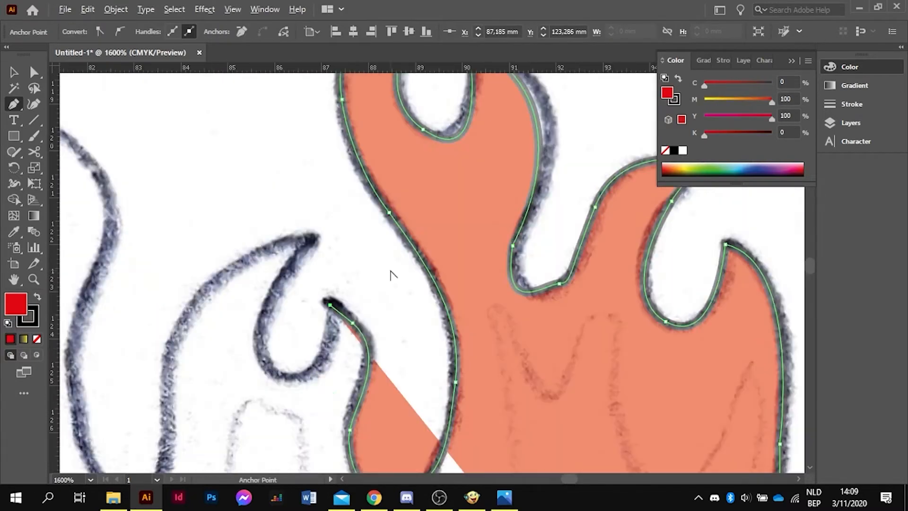
Curve the path around the small notch behind the fifth flame and up to the sixth flame's tip
drag(289, 376, 236, 359)
drag(278, 286, 294, 259)
click(307, 237)
Trace down the sixth flame's back edge and around the deep notch behind it
scroll(170, 372, down, 3)
mouse_move(183, 322)
mouse_down()
mouse_move(173, 375)
mouse_move(181, 365)
mouse_up()
scroll(171, 345, left, 4)
scroll(165, 334, down, 1)
scroll(166, 334, up, 1)
mouse_move(228, 334)
mouse_down()
mouse_move(130, 151)
mouse_move(118, 191)
mouse_up()
Adjust the traced curve around the sixth flame's back edge and deep notch with the Curvature tool
click(33, 104)
scroll(242, 372, up, 3)
drag(276, 364, 278, 385)
drag(484, 349, 475, 334)
scroll(481, 371, down, 3)
Trace the slender seventh flame with the Pen tool, up its front edge to the tip and down its back edge
key(p)
scroll(388, 237, up, 3)
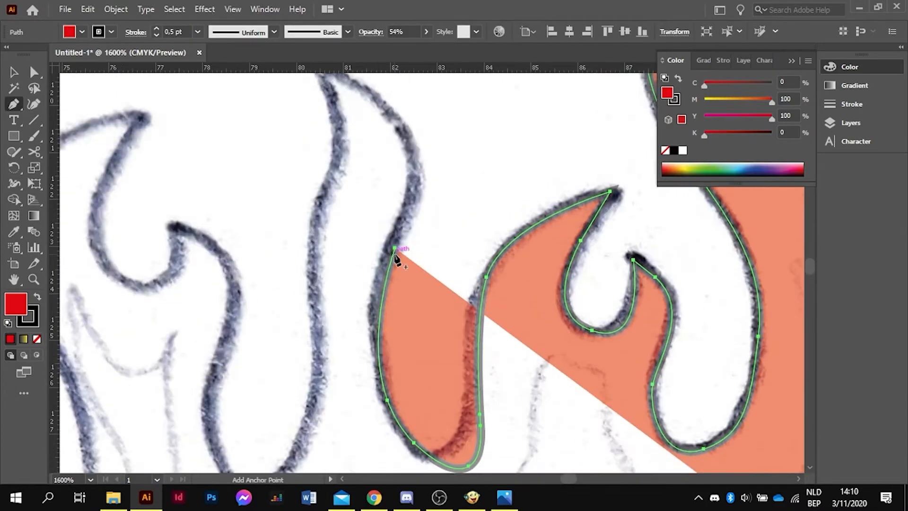
drag(306, 124, 271, 359)
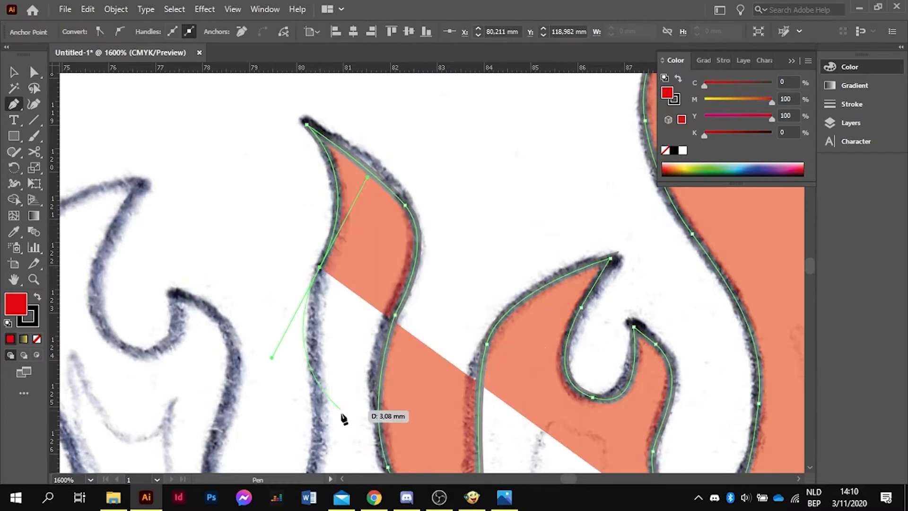
scroll(341, 419, down, 3)
click(321, 168)
drag(318, 342, 343, 446)
click(318, 342)
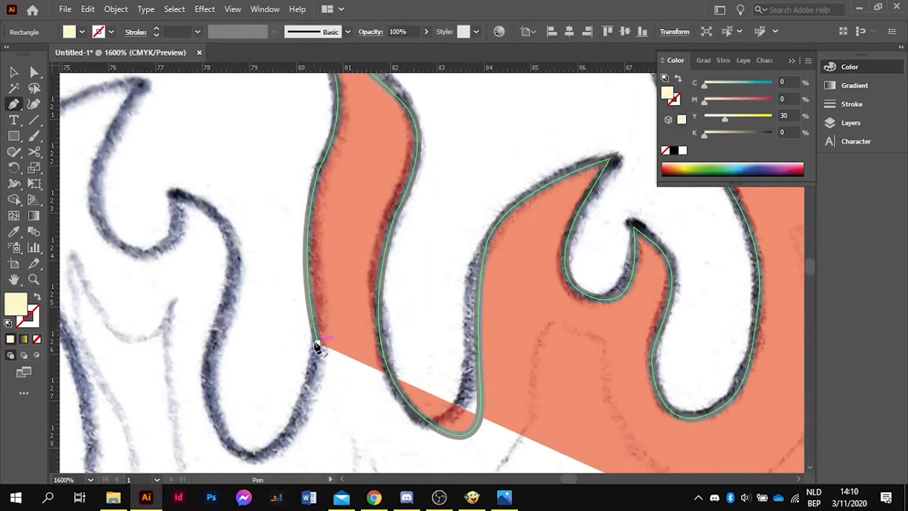
Curve the path around the deep notch behind the slender flame and up the eighth flame's front edge to its tip
drag(267, 448, 187, 412)
click(215, 345)
scroll(176, 194, left, 3)
drag(427, 192, 321, 165)
click(427, 192)
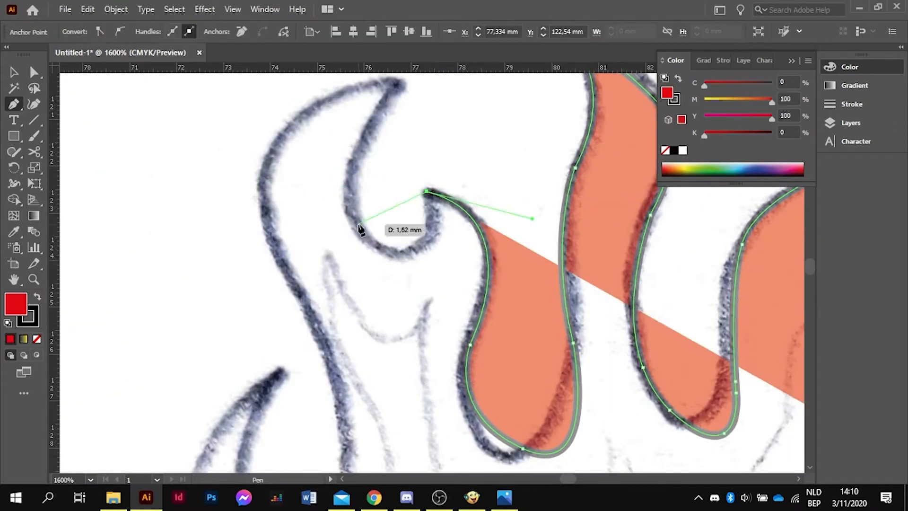
Trace around the notch behind the eighth flame and up to the ninth flame's tip, ending in a corner point
drag(360, 225, 277, 136)
click(360, 224)
scroll(388, 175, up, 3)
drag(395, 166, 452, 71)
scroll(445, 284, down, 1)
scroll(422, 353, up, 2)
key(ctrl+z)
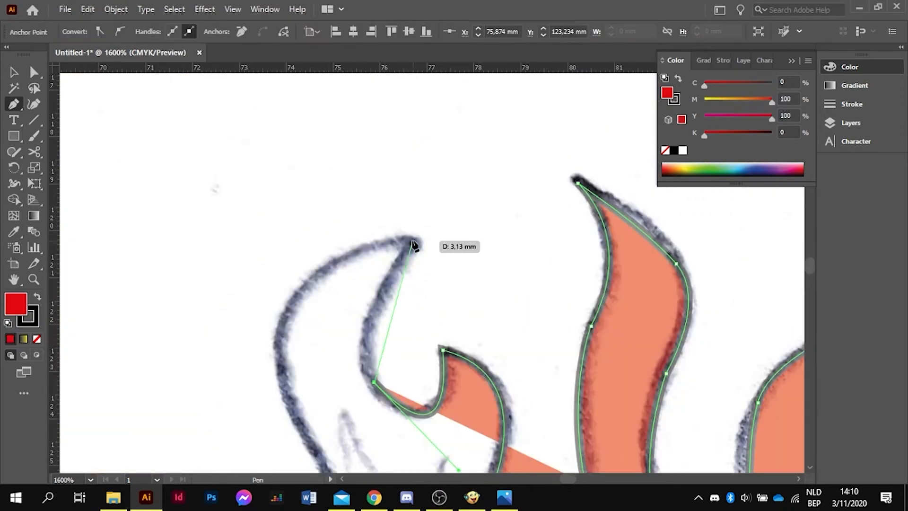
drag(413, 241, 511, 162)
click(413, 239)
Curve the path from the ninth flame's tip down along its back edge
scroll(360, 246, down, 1)
scroll(306, 380, down, 2)
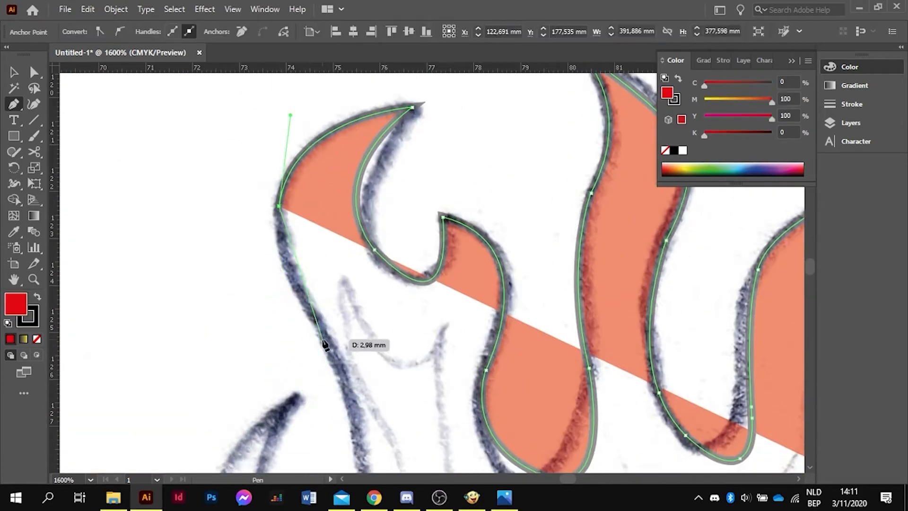
scroll(374, 416, down, 4)
mouse_move(323, 337)
mouse_down()
mouse_move(379, 419)
mouse_move(362, 463)
mouse_up()
Trace around the notch behind the ninth flame and up to the rearmost flame's tip, ending in a corner point
scroll(357, 450, down, 5)
mouse_move(296, 386)
mouse_down()
mouse_move(220, 367)
mouse_move(233, 379)
mouse_up()
drag(297, 182, 346, 164)
click(297, 183)
Trace from the rearmost flame's tip down the comb's back edge to its lower rear curve
scroll(284, 232, down, 2)
scroll(236, 284, up, 1)
drag(194, 338, 202, 473)
scroll(236, 426, down, 5)
click(272, 353)
Continue the path along the comb's rounded underside and up toward the area above the eye
drag(473, 401, 594, 380)
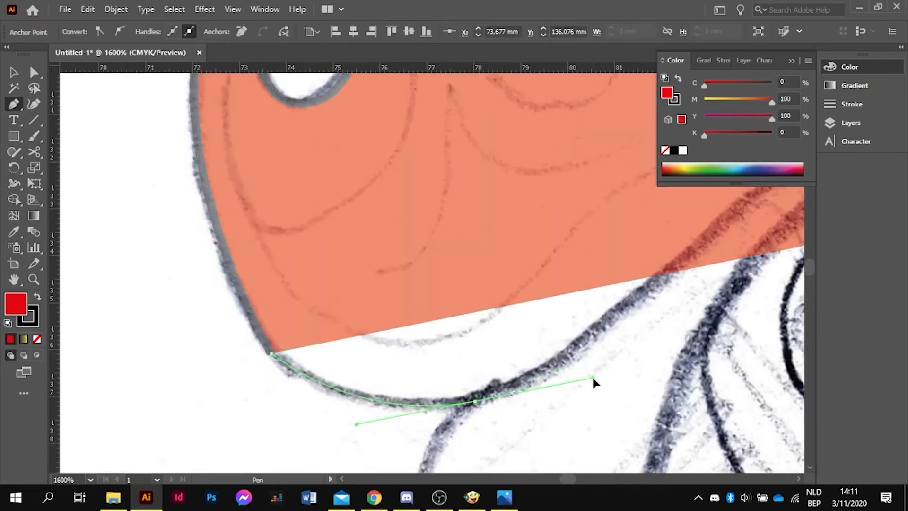
scroll(185, 317, right, 3)
scroll(291, 328, right, 4)
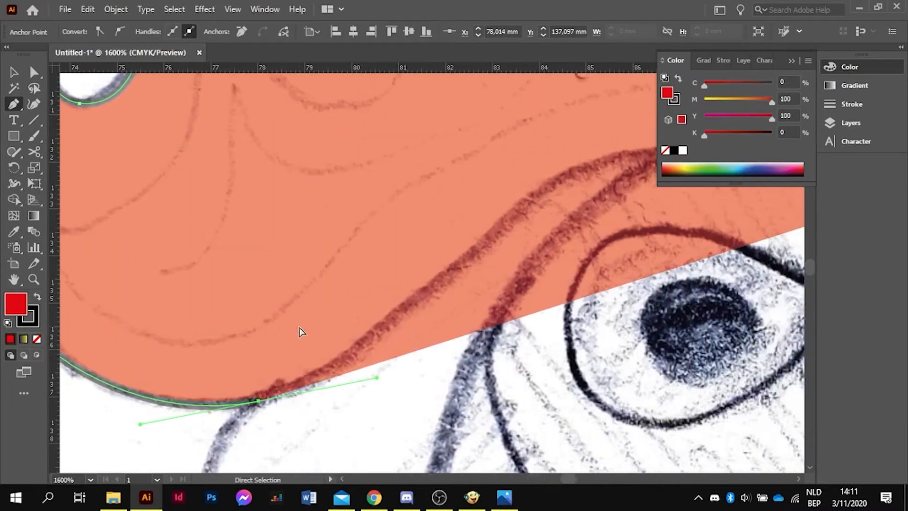
click(416, 260)
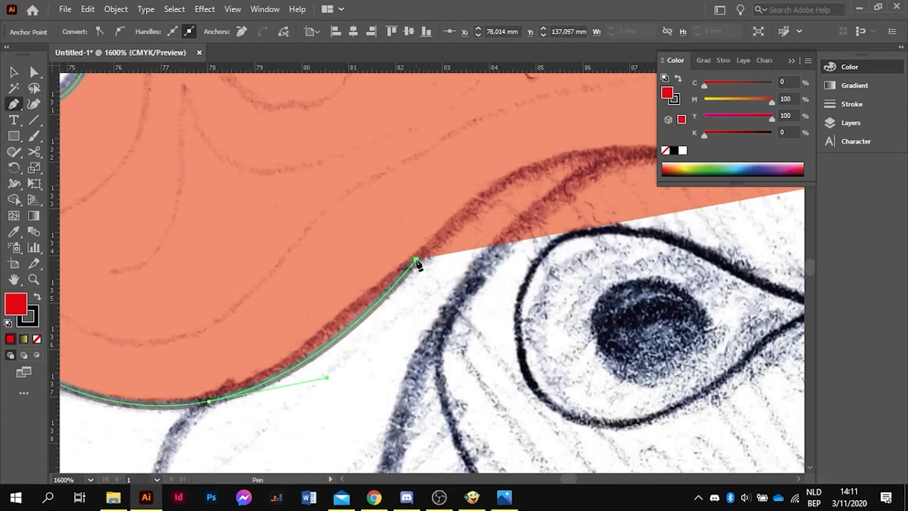
Curve the comb's lower edge over the eye and close the path at its starting point by the beak
scroll(412, 274, right, 6)
scroll(407, 282, right, 2)
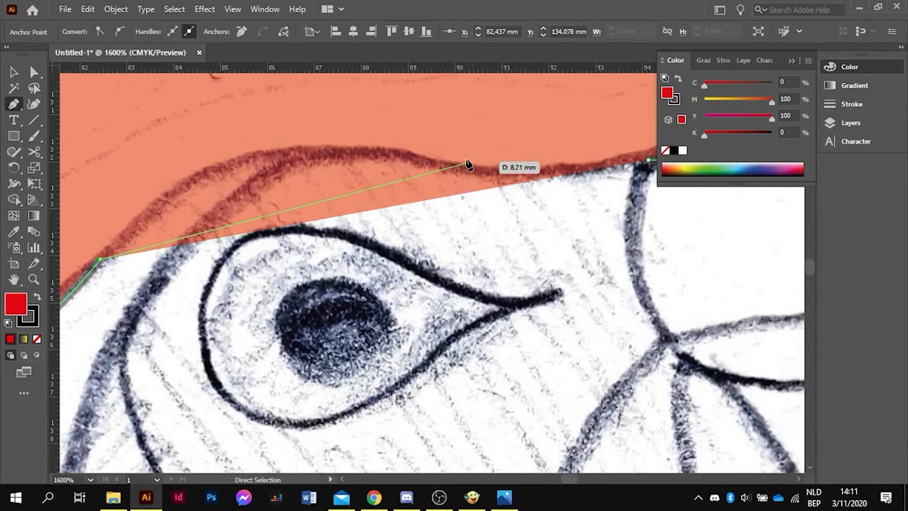
drag(440, 165, 661, 240)
scroll(672, 265, up, 4)
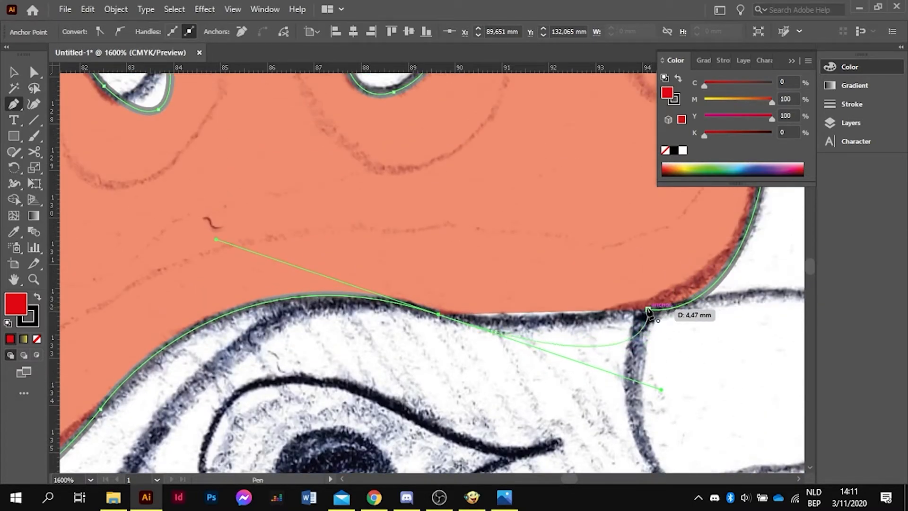
click(649, 311)
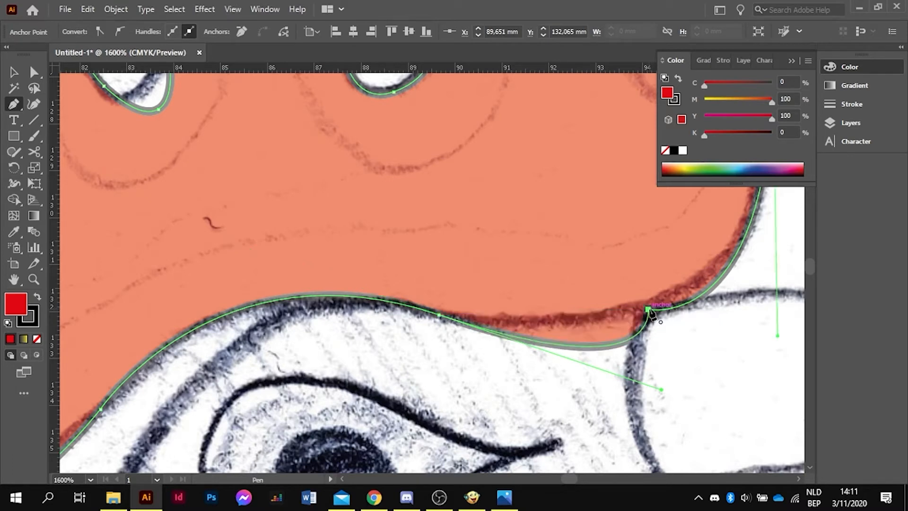
Apply a linear gradient fill to the closed comb shape
click(11, 71)
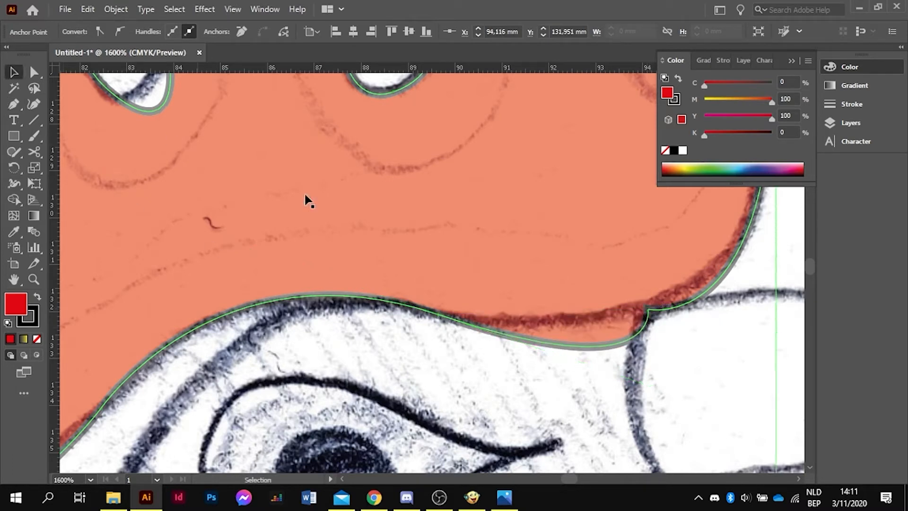
scroll(430, 254, down, 3)
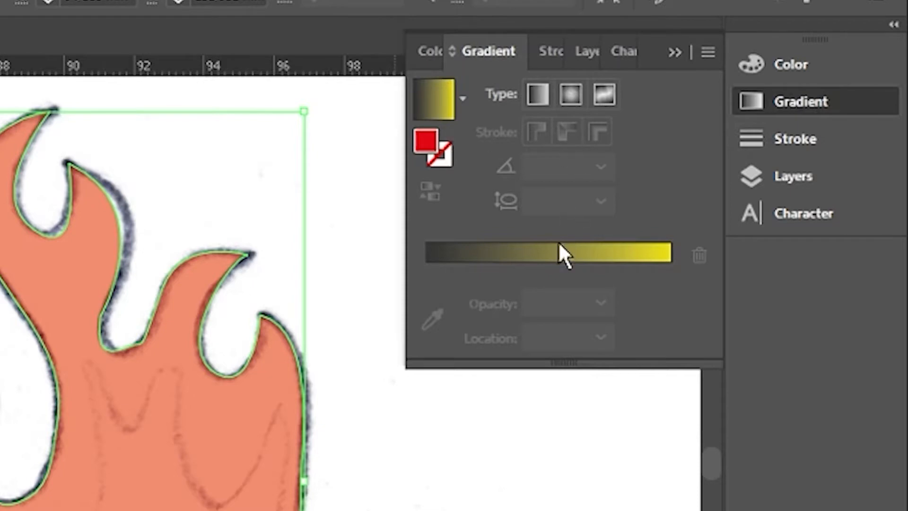
click(439, 97)
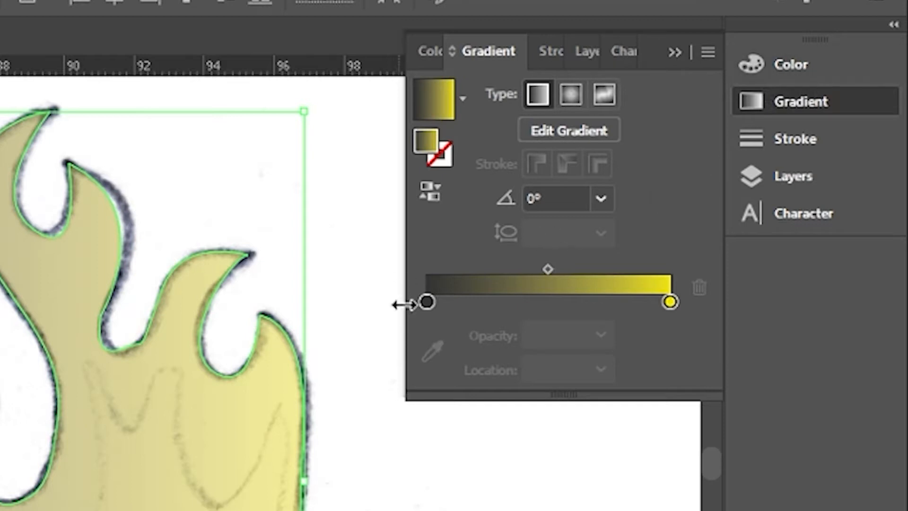
Switch the comb gradient's dark stop to RGB colour and set it to pure red (255, 0, 0)
click(426, 305)
click(782, 67)
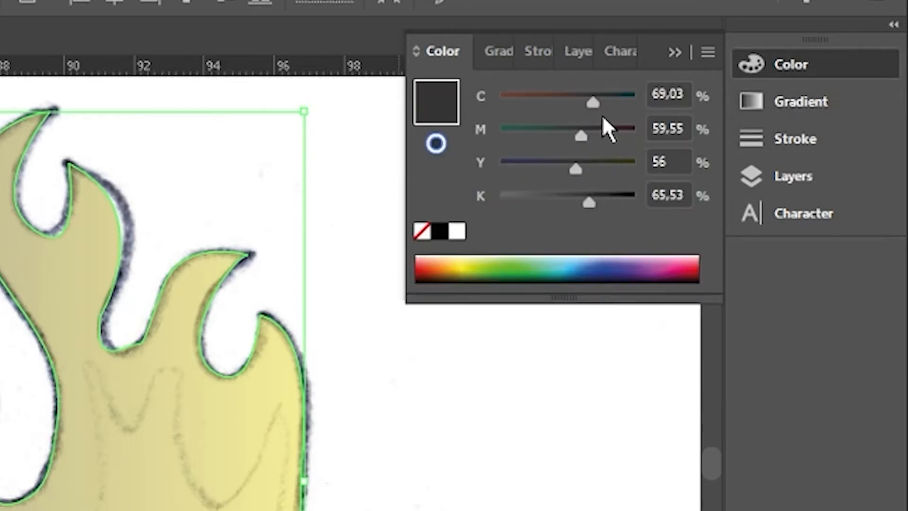
drag(576, 102, 500, 103)
drag(581, 134, 349, 144)
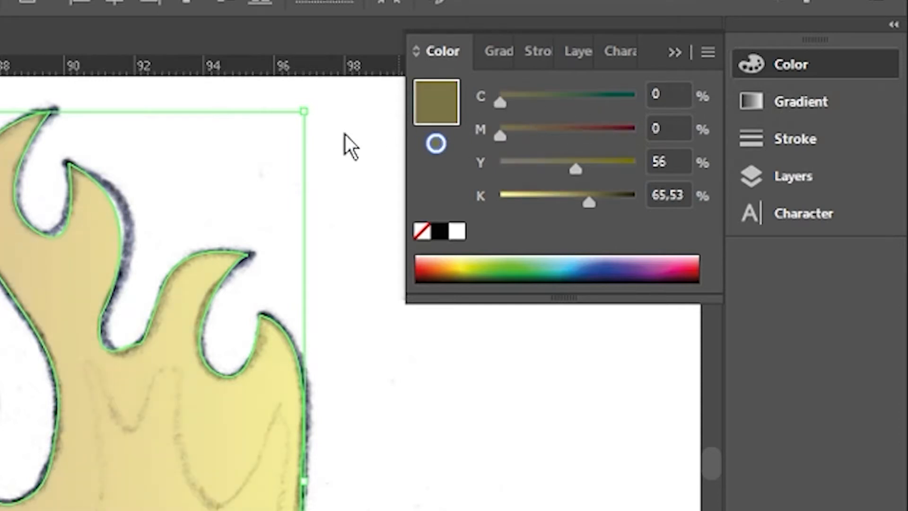
click(708, 52)
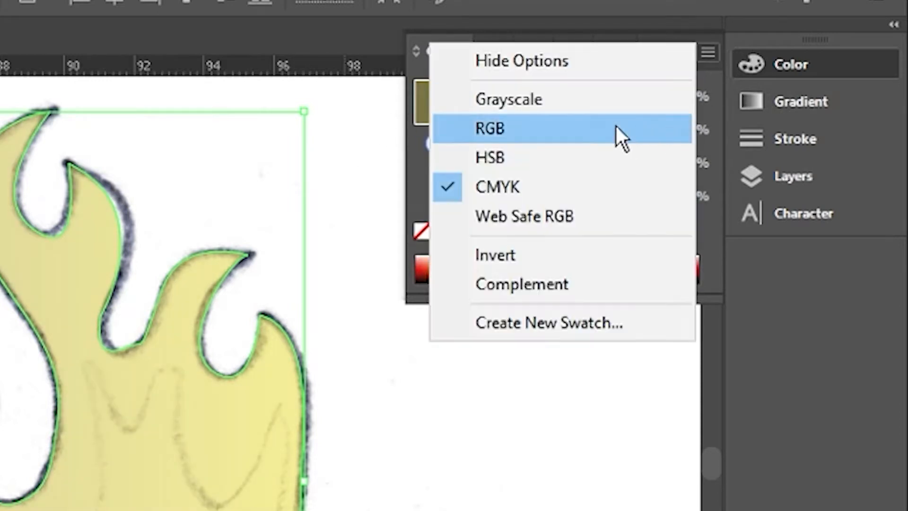
click(615, 126)
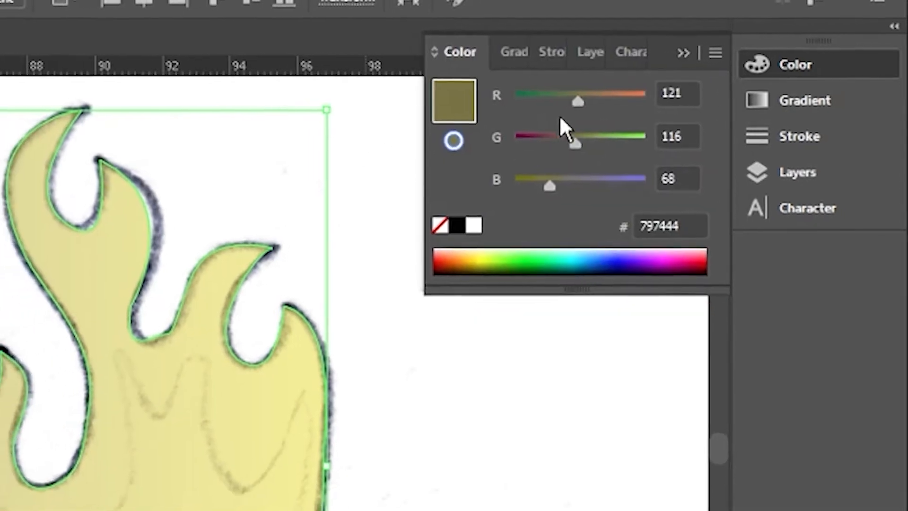
drag(575, 142, 521, 137)
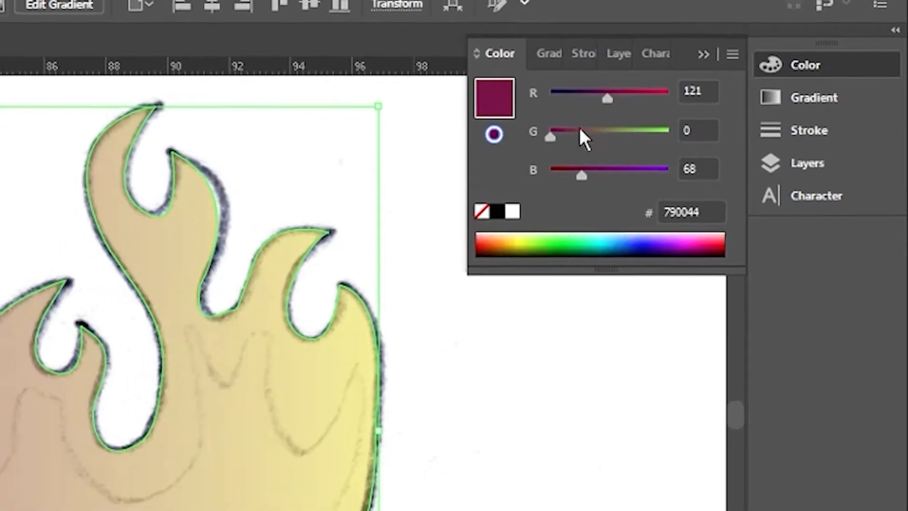
drag(578, 100, 710, 98)
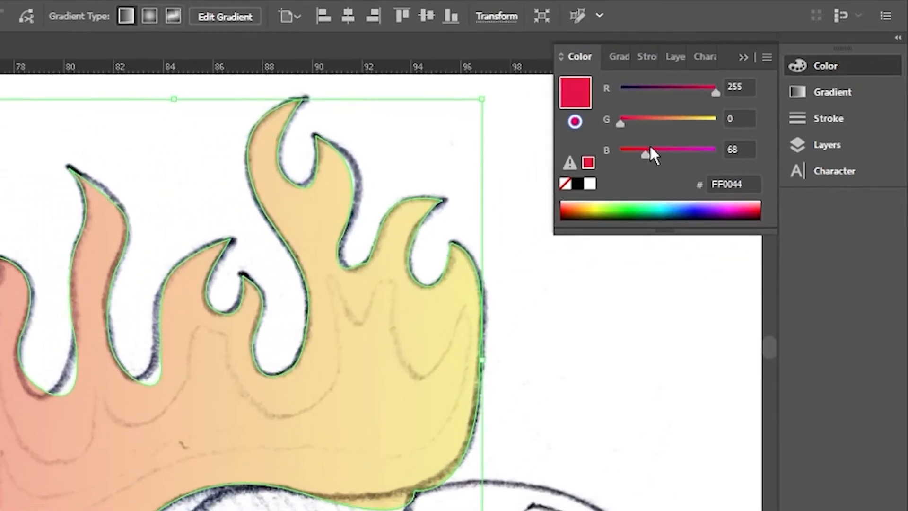
drag(613, 164, 569, 190)
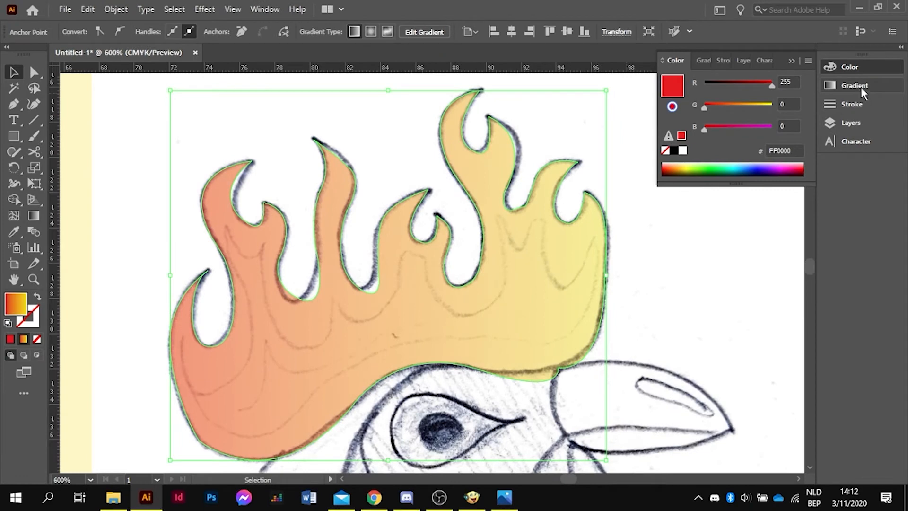
Set the comb's linear gradient angle to 90°
click(856, 84)
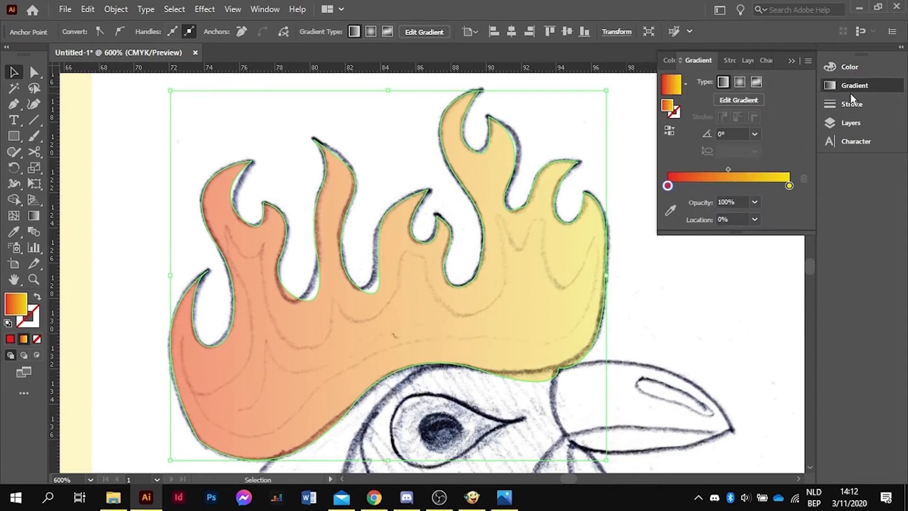
click(755, 135)
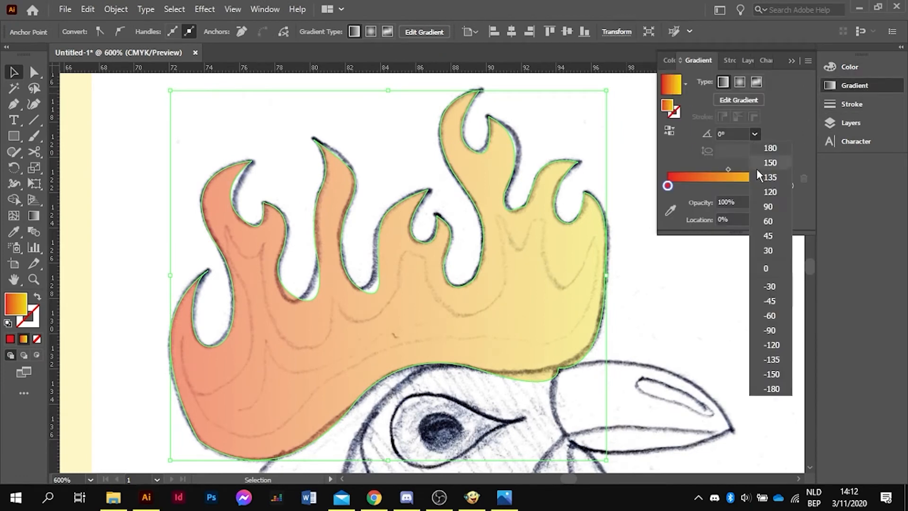
click(771, 217)
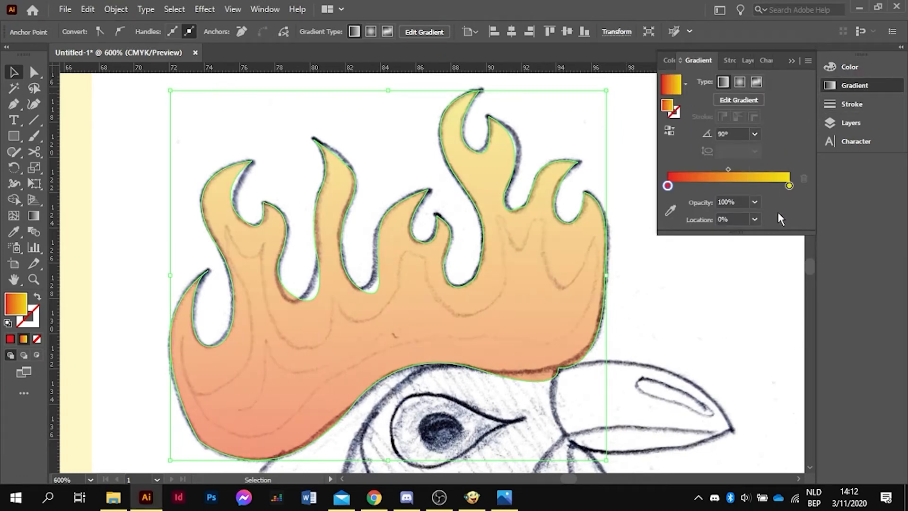
scroll(631, 266, down, 1)
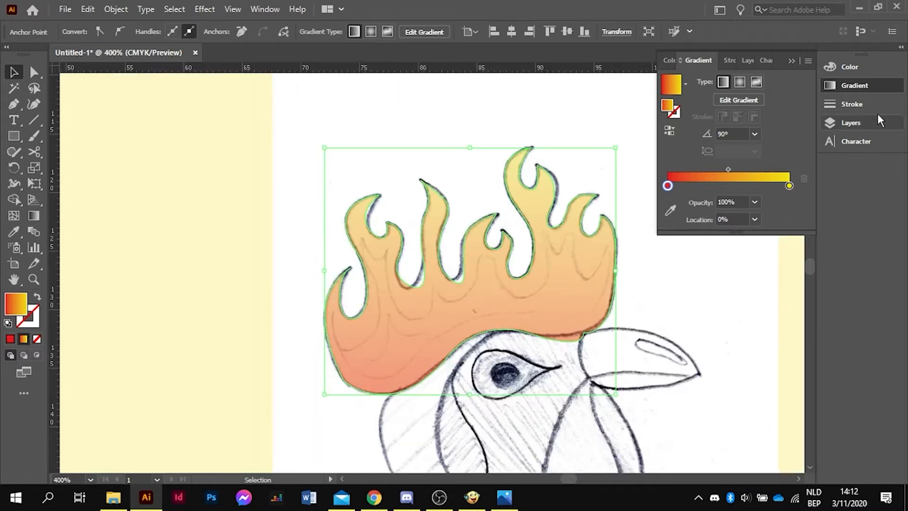
click(866, 67)
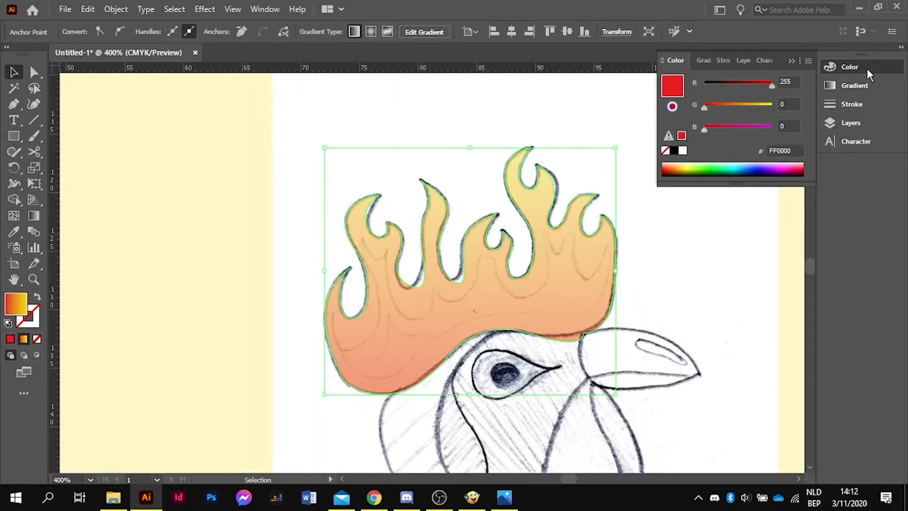
click(873, 83)
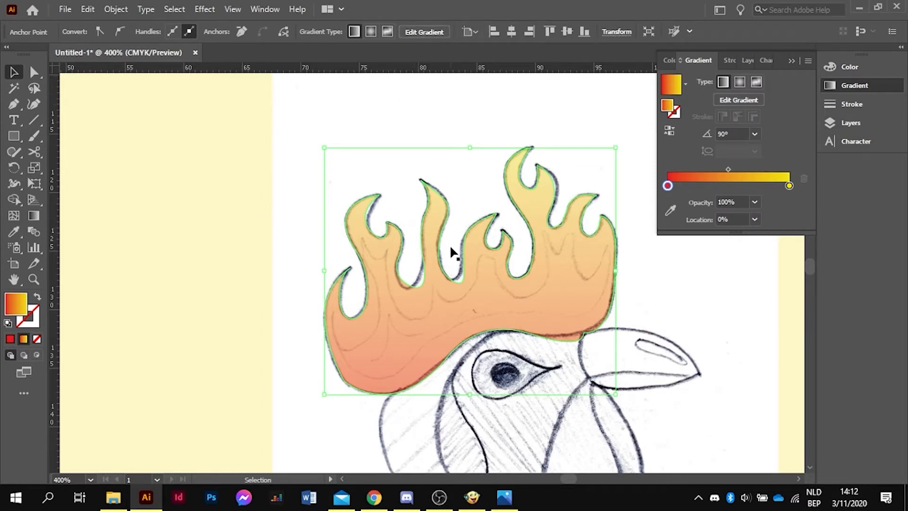
Raise the comb shape's opacity to 100% and deselect it
click(460, 306)
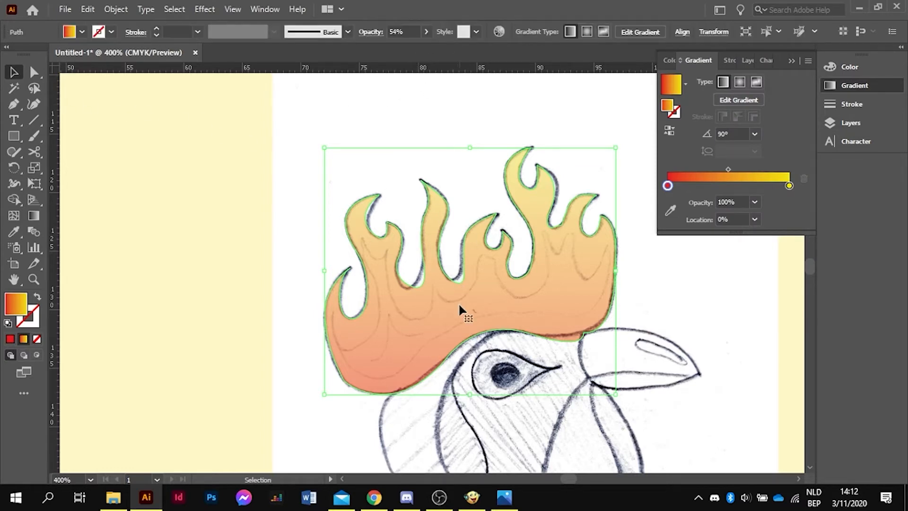
click(426, 32)
drag(420, 54, 425, 101)
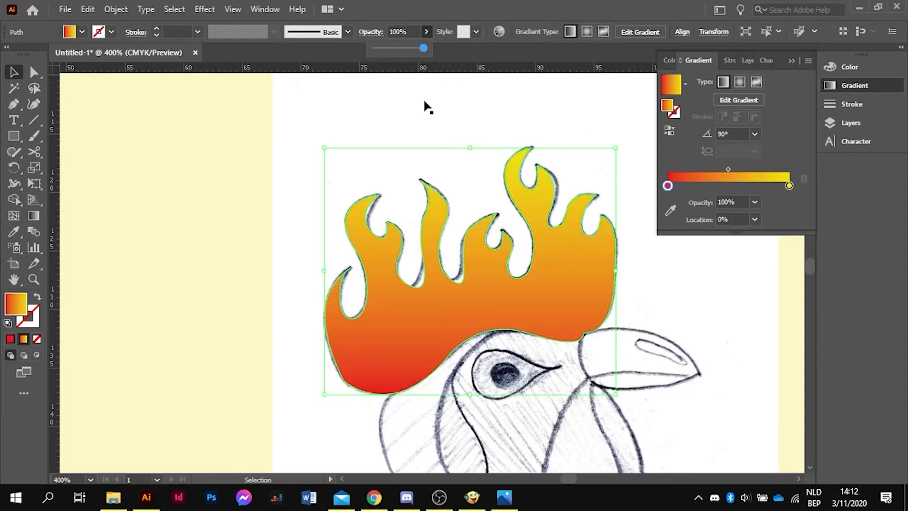
click(279, 190)
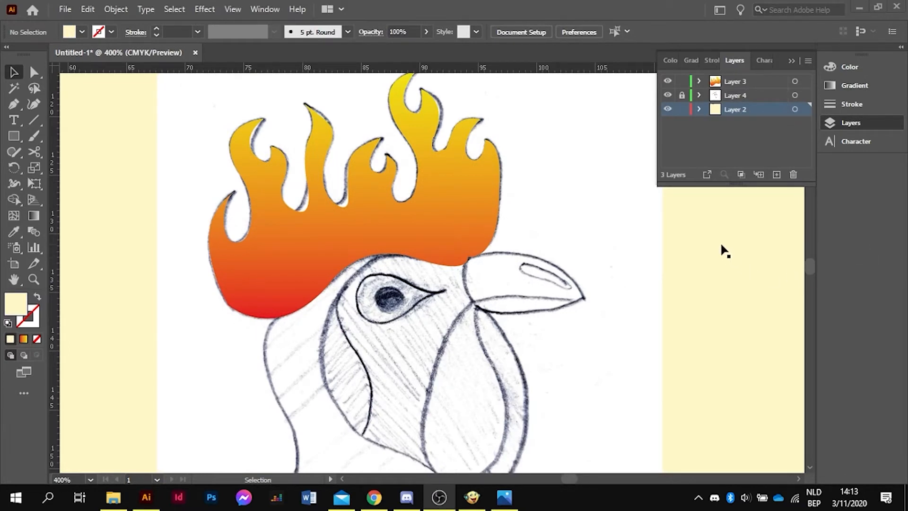
Hide the sketch layer, Layer 4, to examine the finished comb on its own, and show the sketch again
click(668, 96)
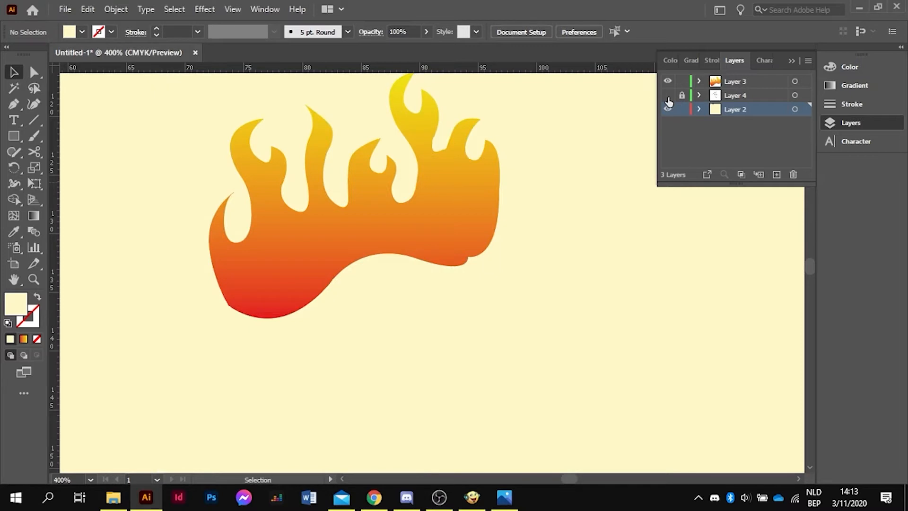
scroll(546, 261, up, 3)
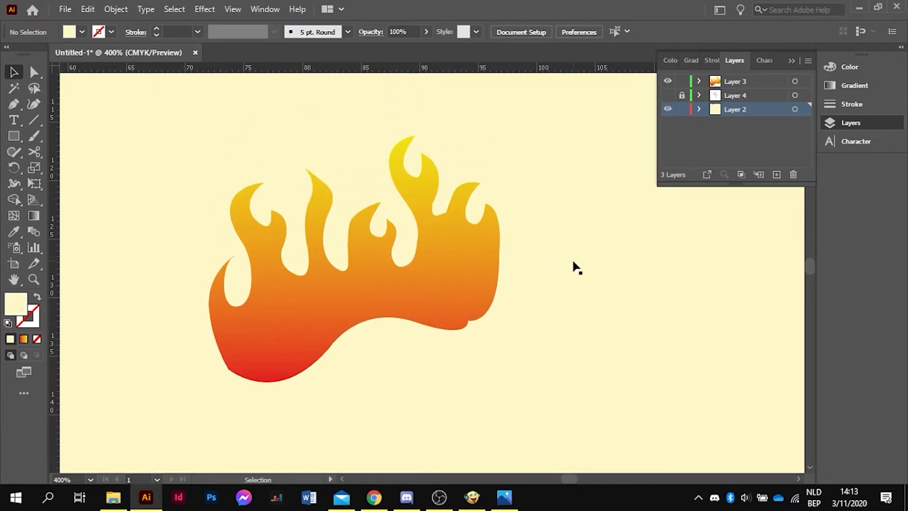
scroll(577, 267, down, 2)
scroll(284, 297, right, 2)
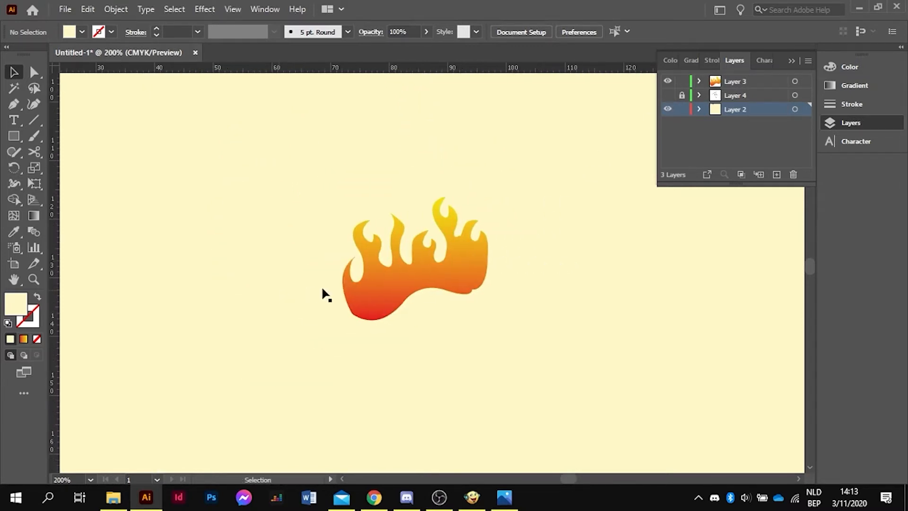
scroll(482, 321, up, 1)
scroll(470, 323, down, 3)
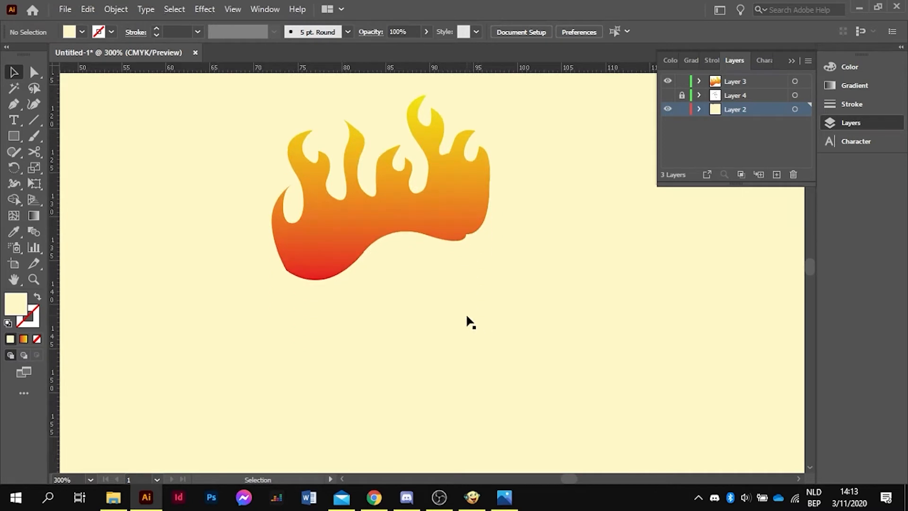
click(668, 96)
Trace the upper beak's top edge with the Pen tool, curving from the comb's front corner to the beak tip
scroll(462, 284, up, 1)
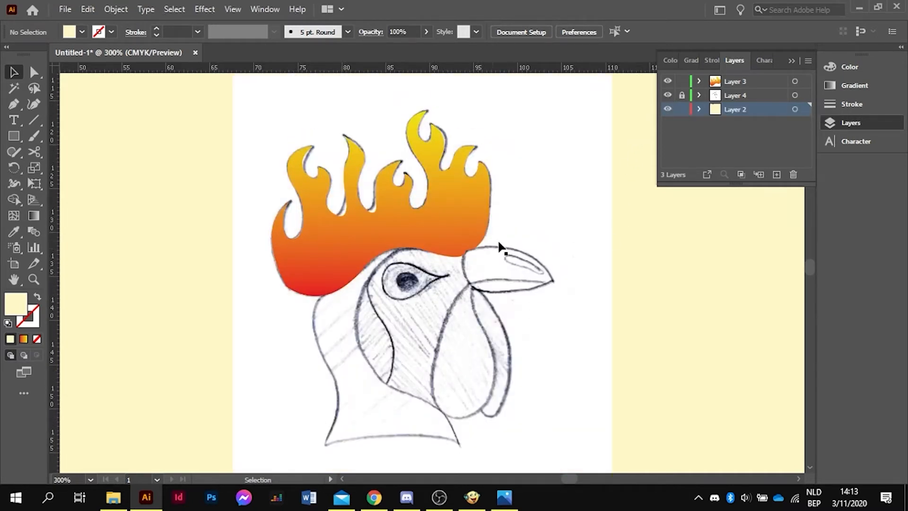
scroll(513, 284, up, 2)
scroll(522, 244, up, 2)
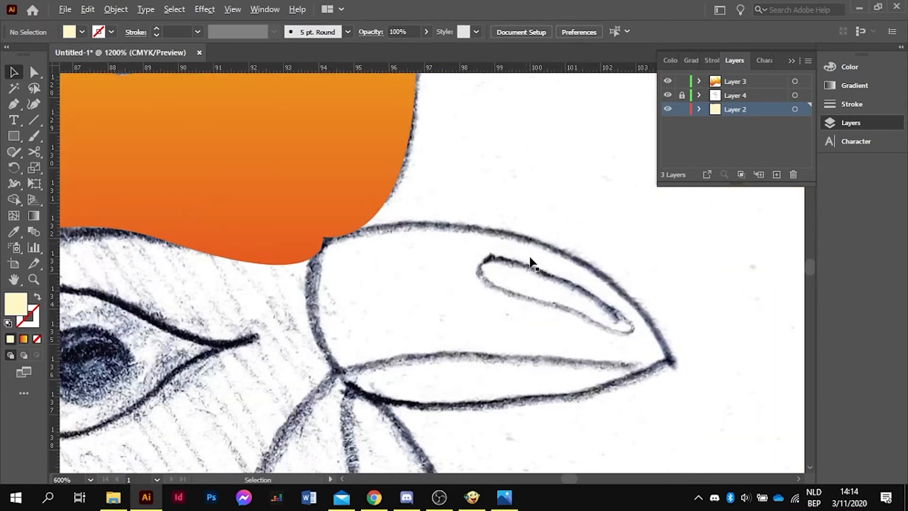
scroll(531, 259, down, 1)
scroll(740, 324, right, 2)
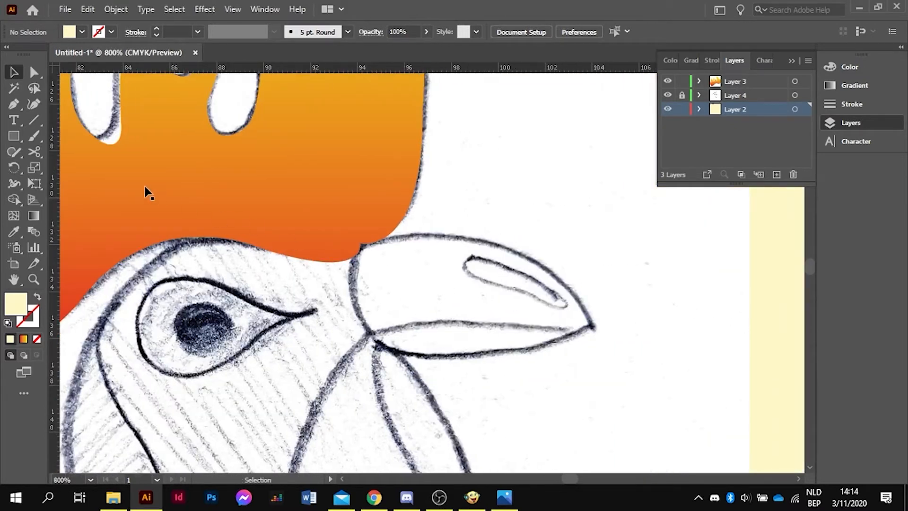
click(15, 103)
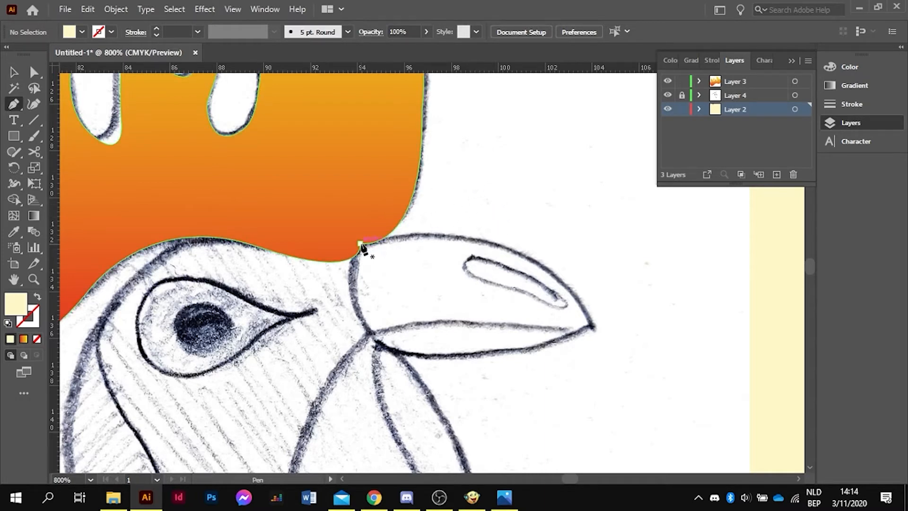
click(361, 245)
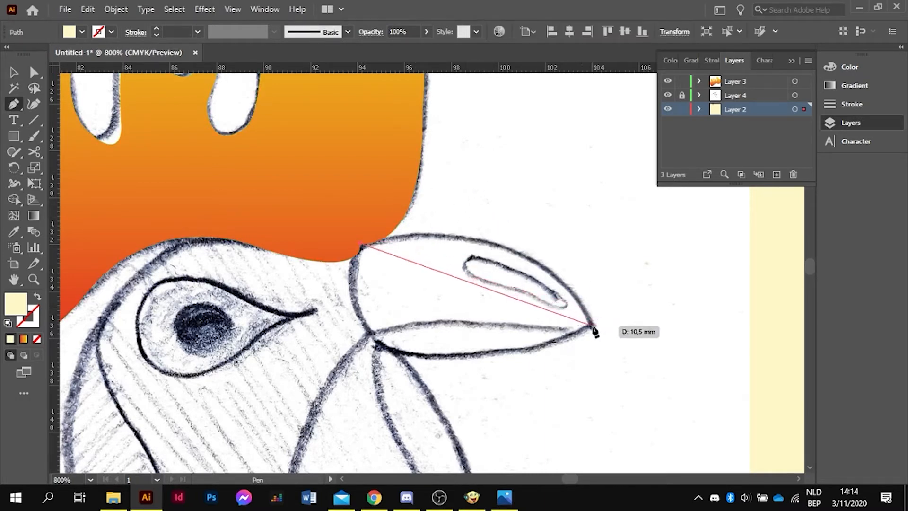
drag(592, 327, 658, 454)
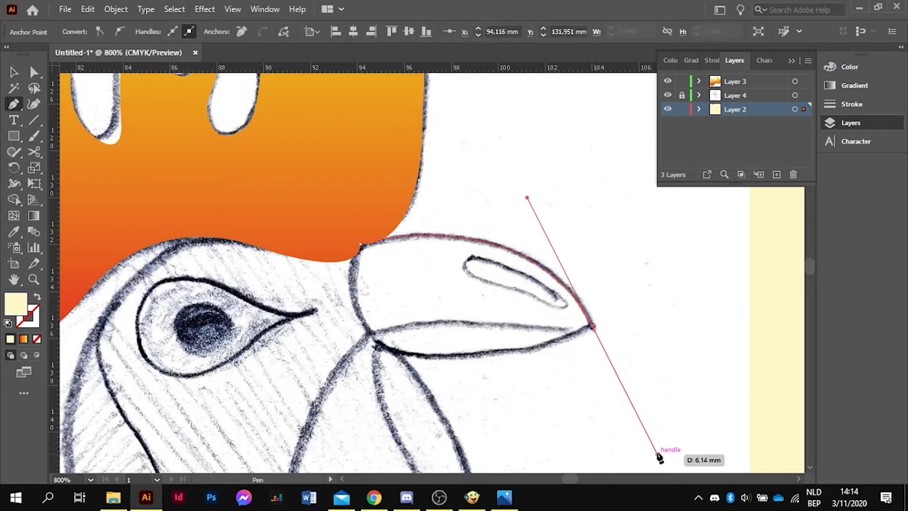
ctrl+click(661, 299)
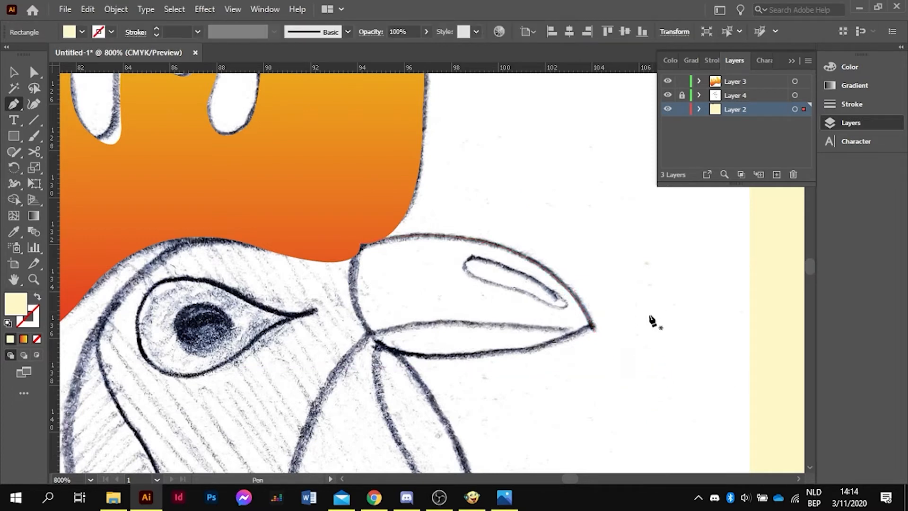
Continue the path from the beak tip along the mouth line to its inner corner and close it at the comb
click(592, 327)
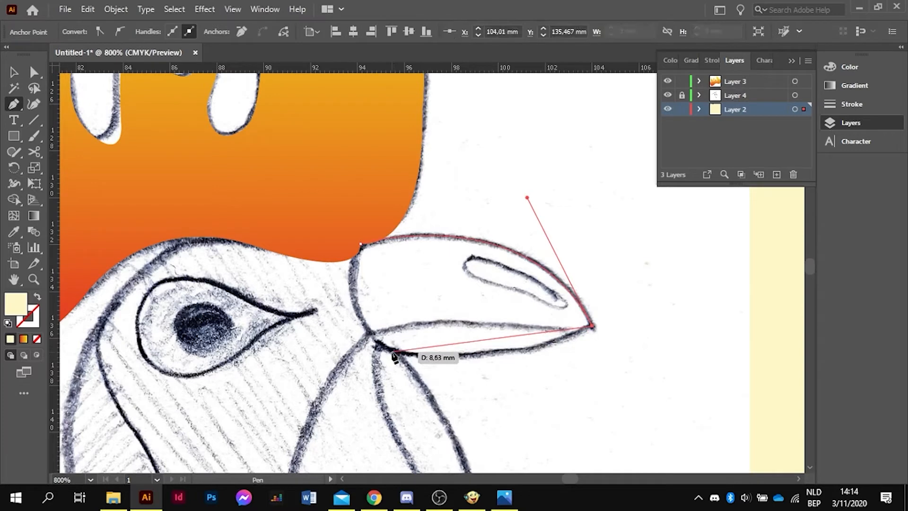
mouse_move(372, 333)
mouse_down()
mouse_move(364, 351)
mouse_move(376, 360)
mouse_move(371, 350)
mouse_up()
ctrl+click(619, 289)
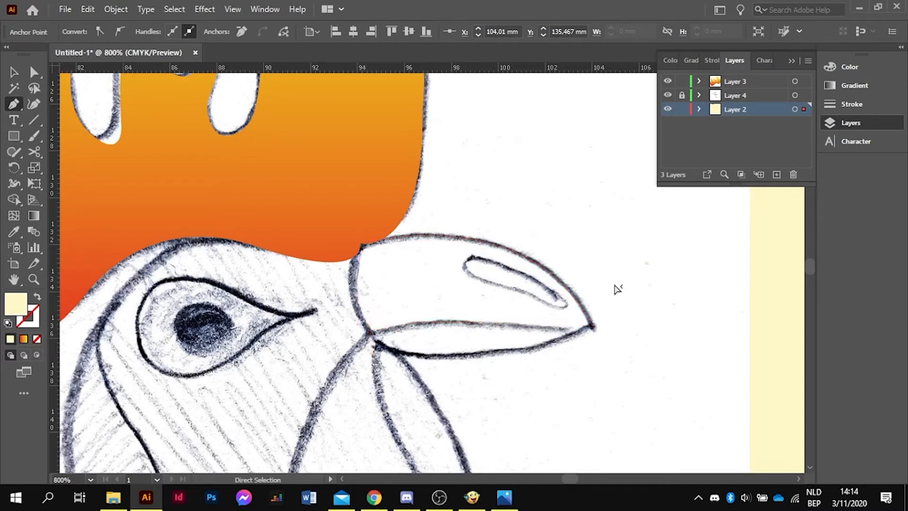
click(370, 333)
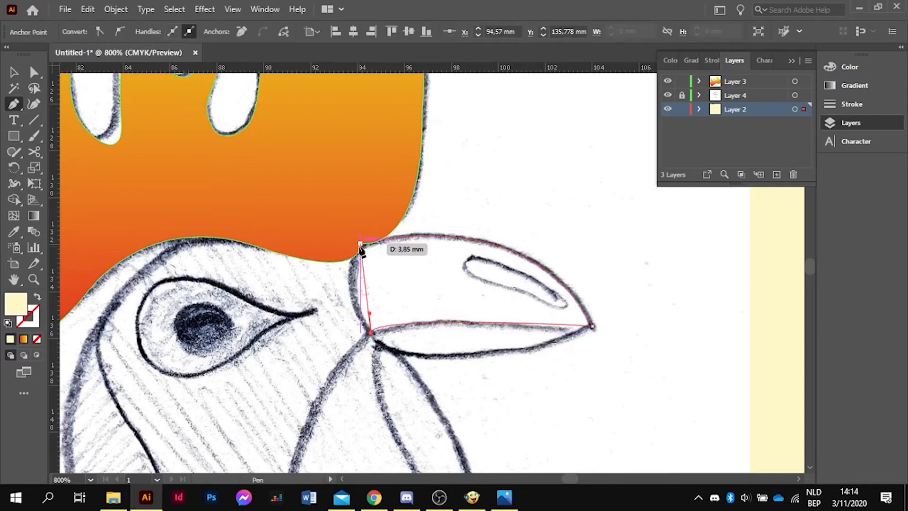
drag(361, 245, 382, 202)
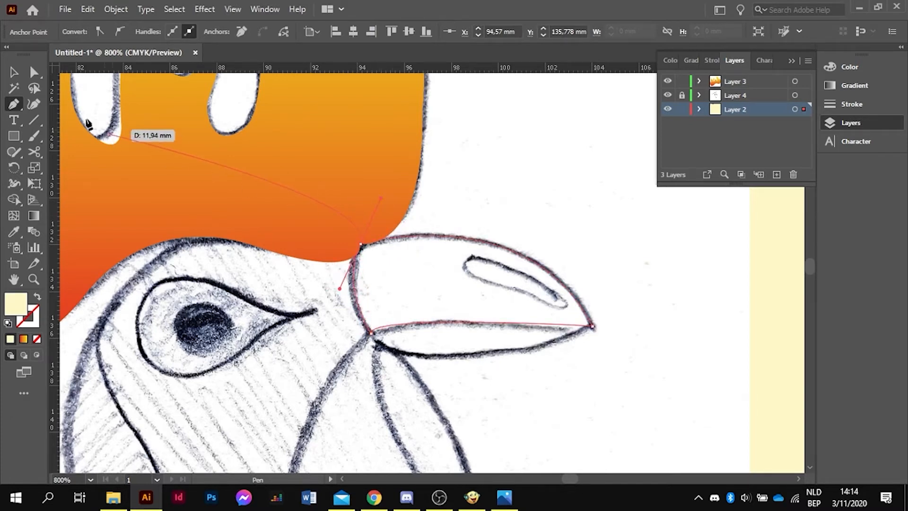
Set the closed upper-beak shape's fill to turquoise, RGB 0, 249, 199
key(v)
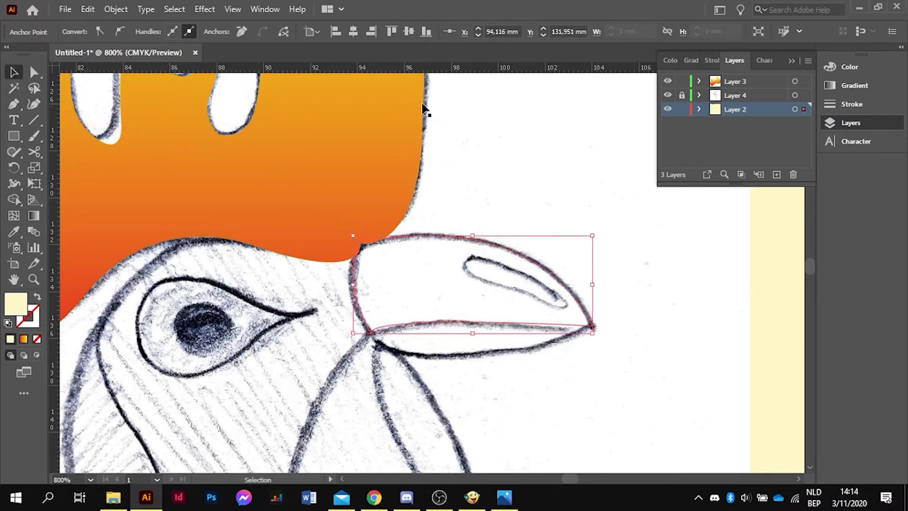
click(864, 66)
drag(767, 86, 688, 104)
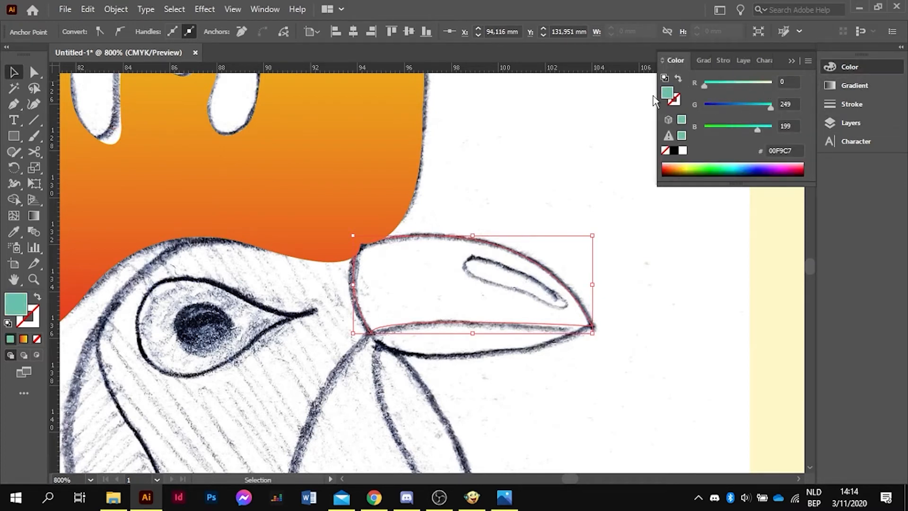
Move the upper-beak shape onto Layer 3 so that it sits above the sketch layer
click(417, 285)
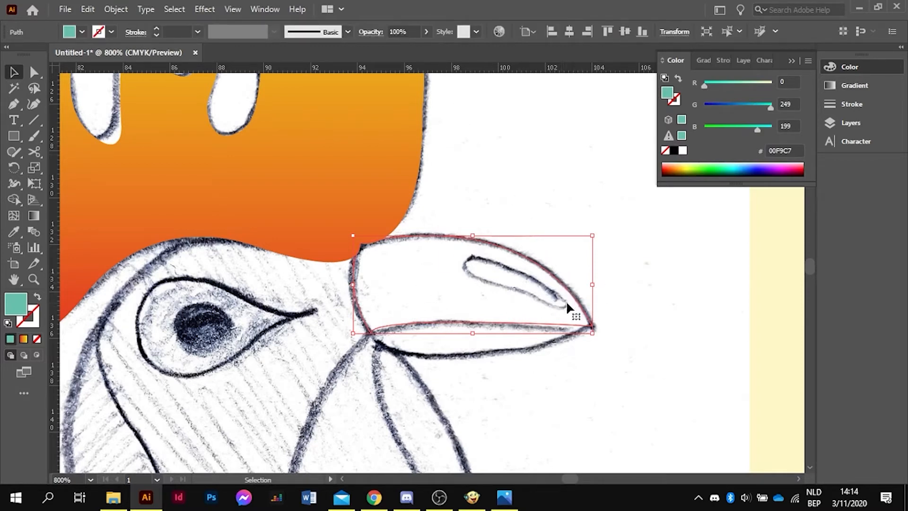
click(850, 124)
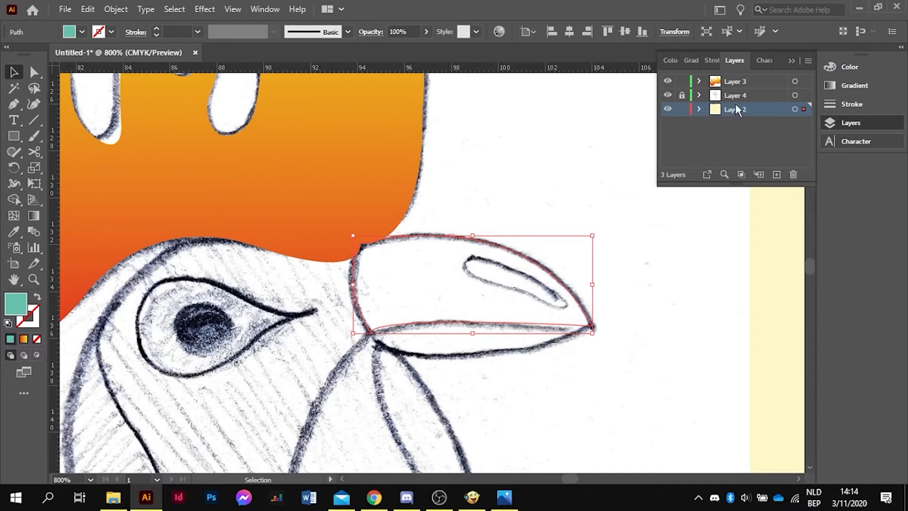
click(740, 82)
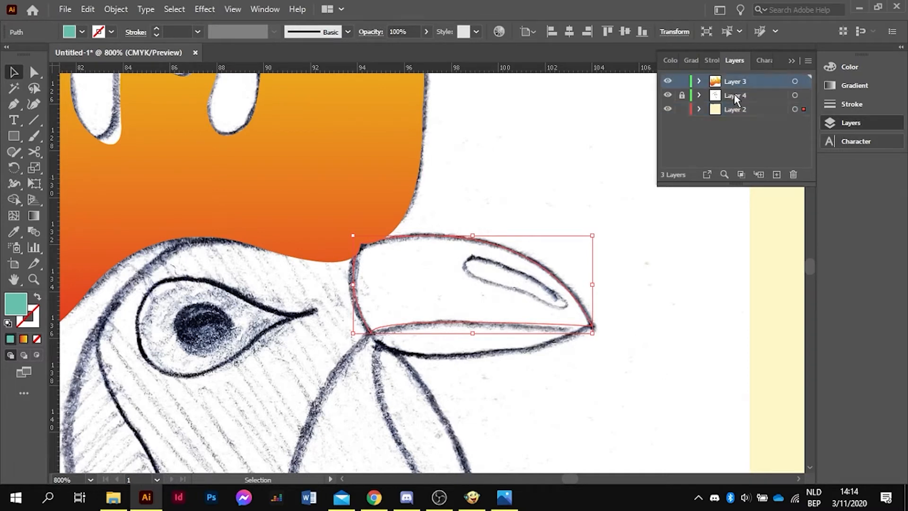
right_click(462, 267)
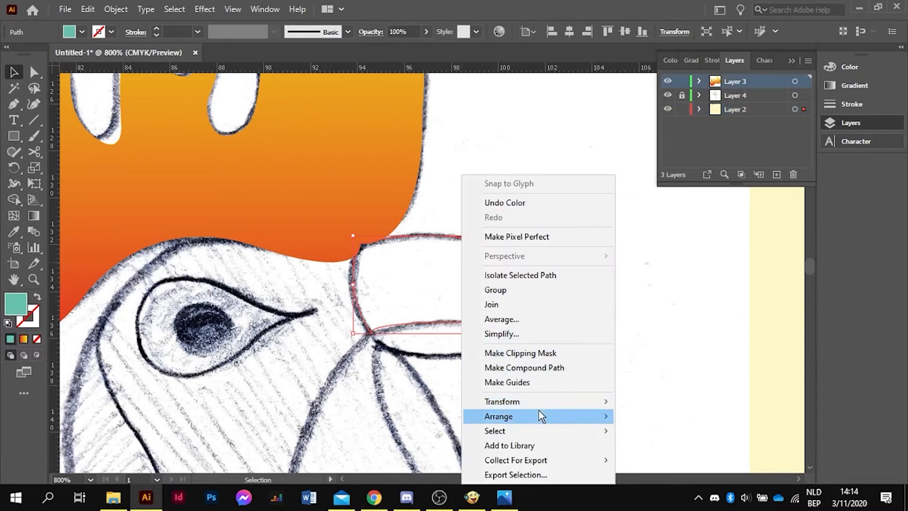
mouse_move(539, 415)
click(673, 478)
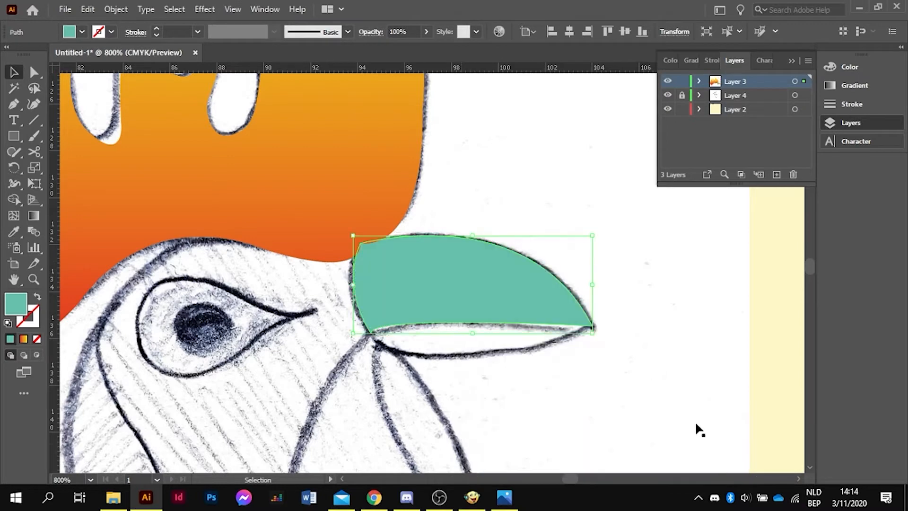
click(678, 383)
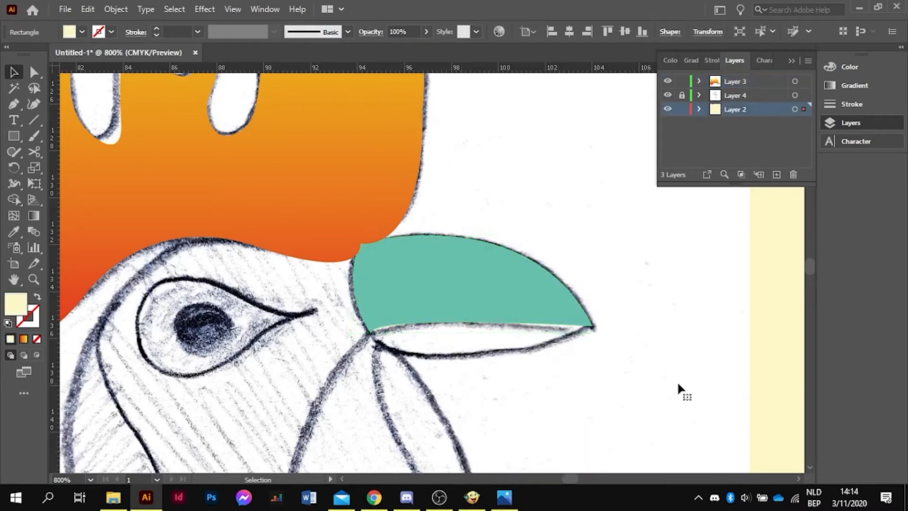
Lower the upper-beak shape's opacity to 47% so the sketch shows through
click(472, 278)
click(849, 68)
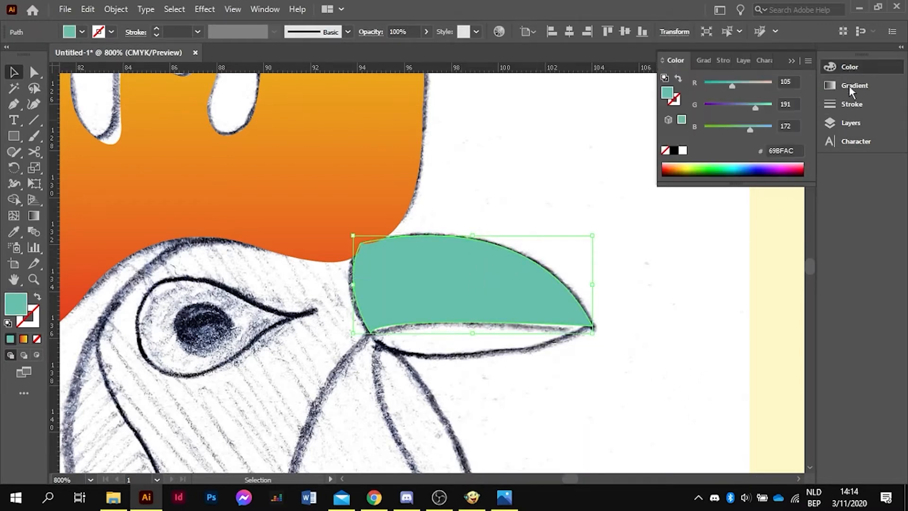
click(427, 31)
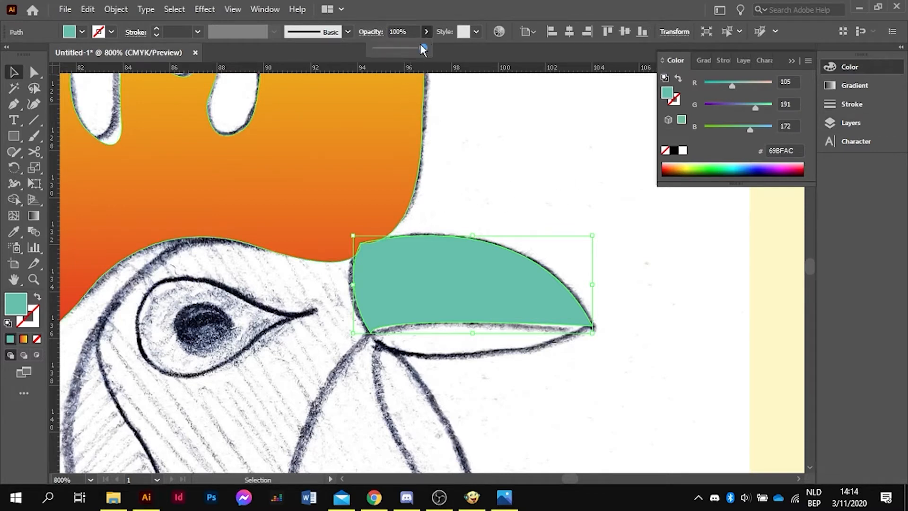
click(398, 50)
click(543, 399)
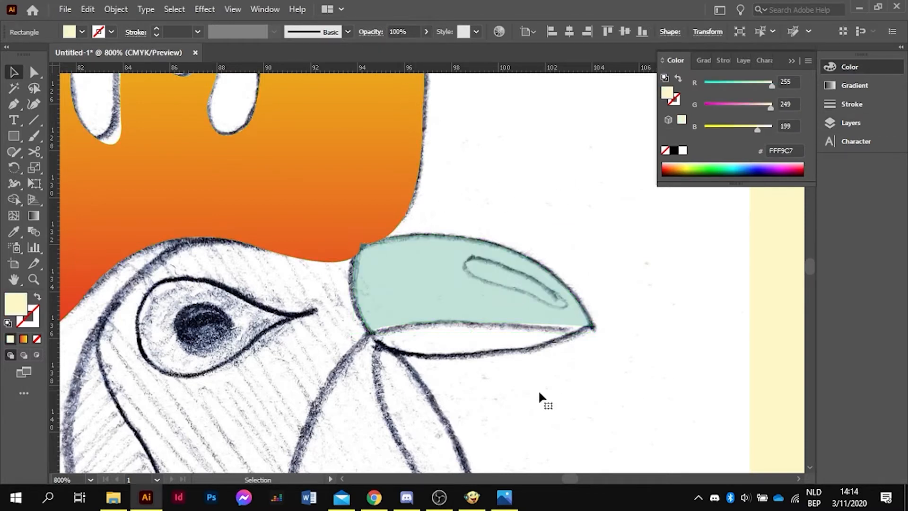
scroll(493, 405, up, 1)
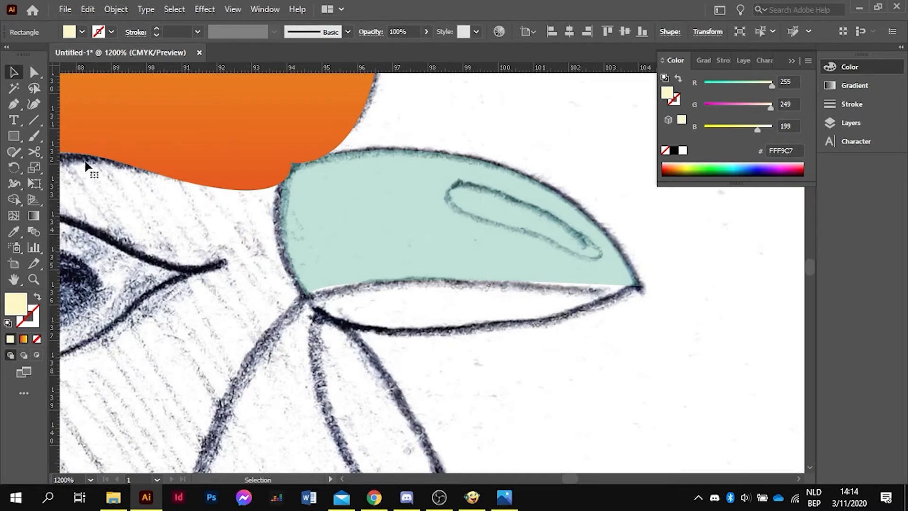
Trace the lower beak's bottom edge with the Pen tool, curving from the inner mouth corner to the beak tip
click(14, 104)
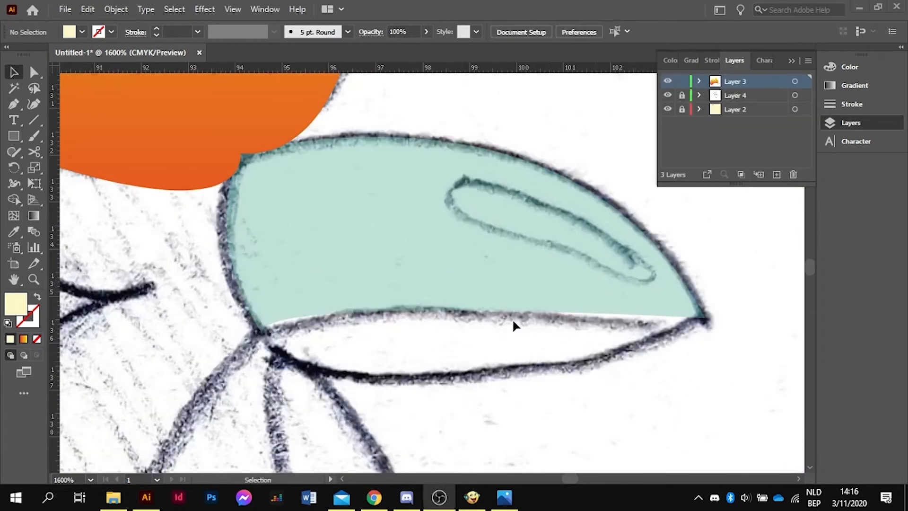
click(14, 104)
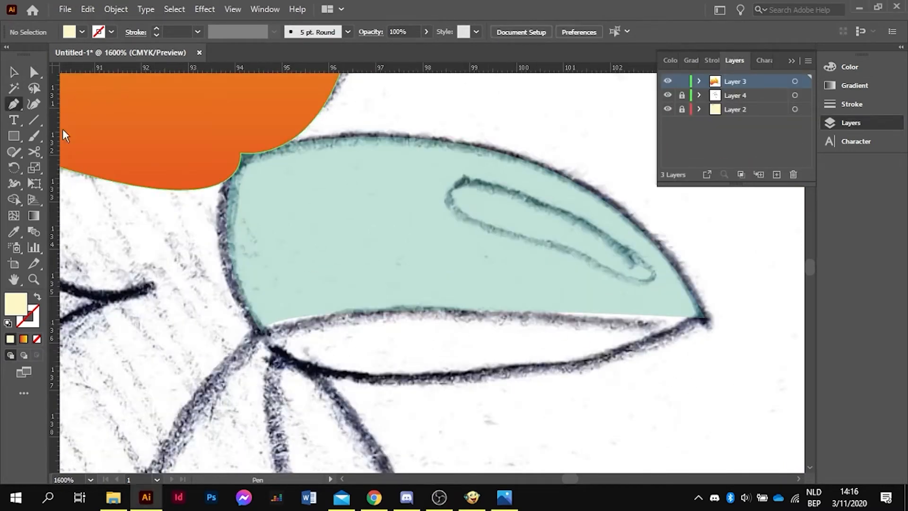
click(262, 332)
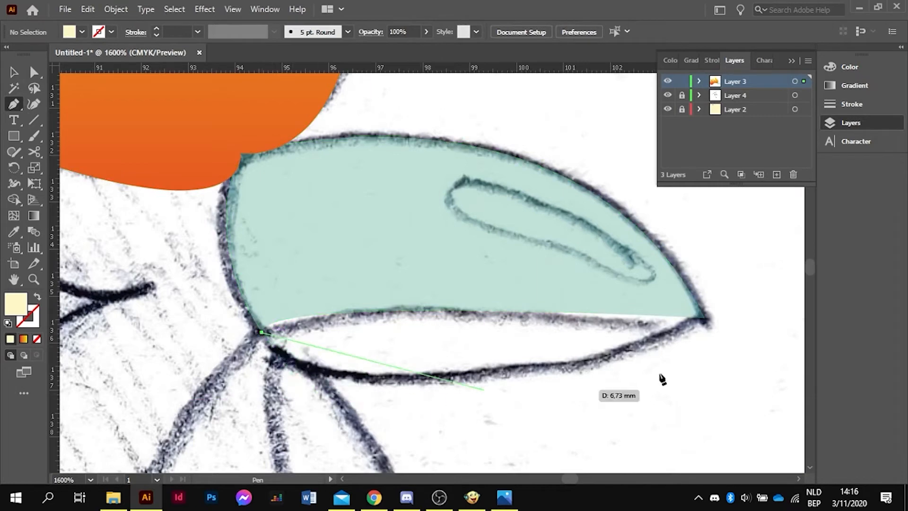
scroll(543, 353, right, 3)
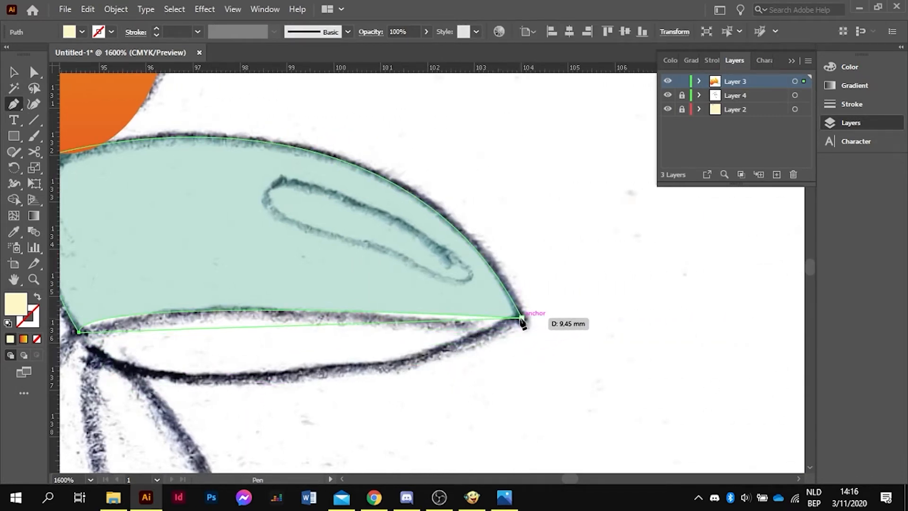
drag(523, 318, 642, 183)
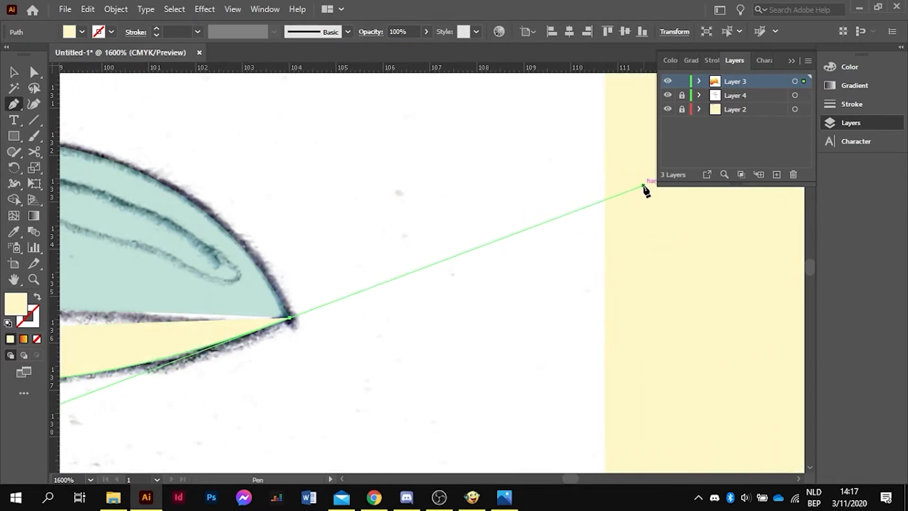
scroll(661, 233, down, 4)
scroll(552, 248, up, 4)
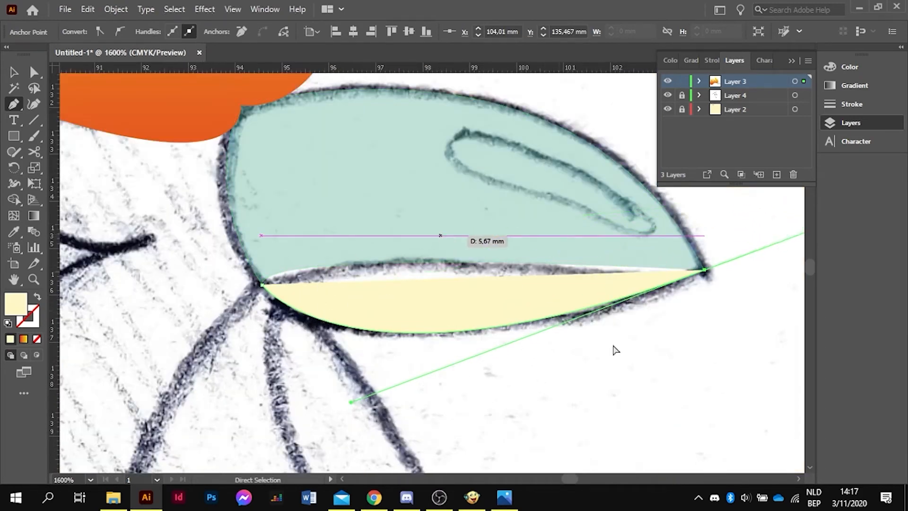
ctrl+click(658, 371)
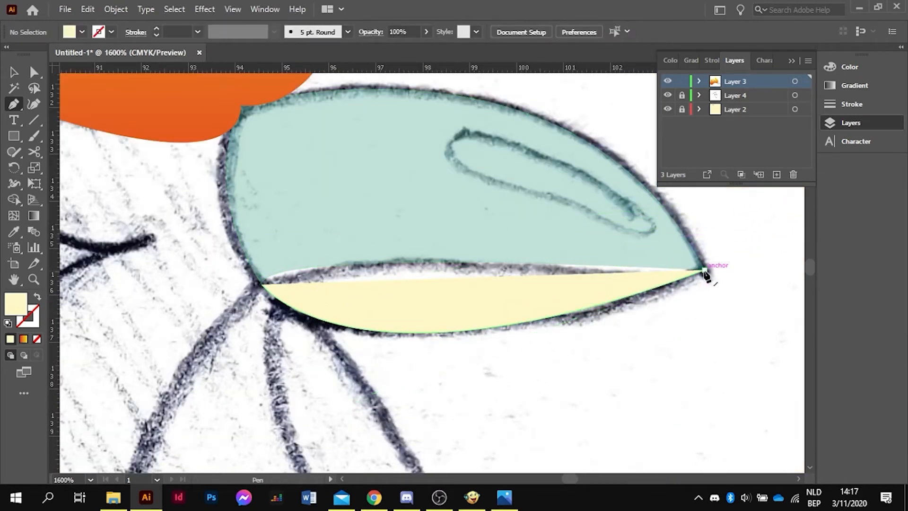
Continue the lower-beak path from the tip with straight segments overlapping the upper beak and close it at the mouth corner
click(705, 271)
drag(430, 203, 323, 219)
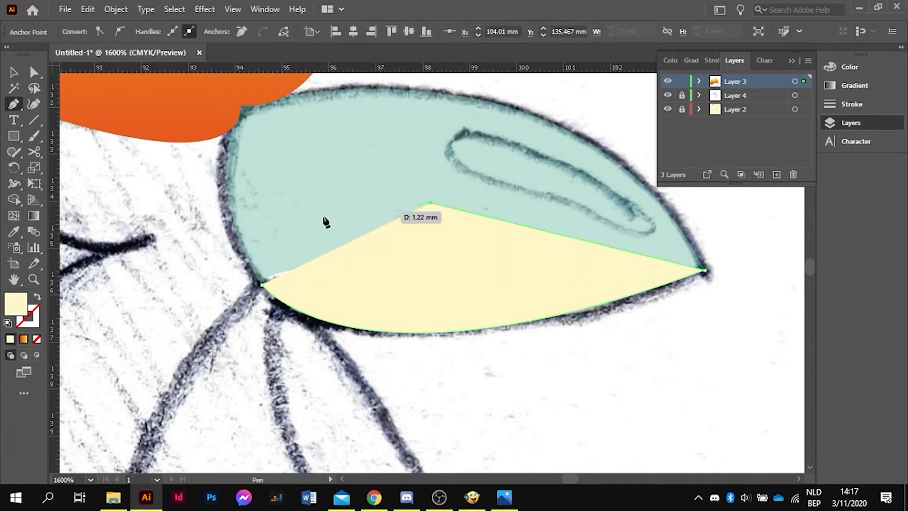
click(262, 225)
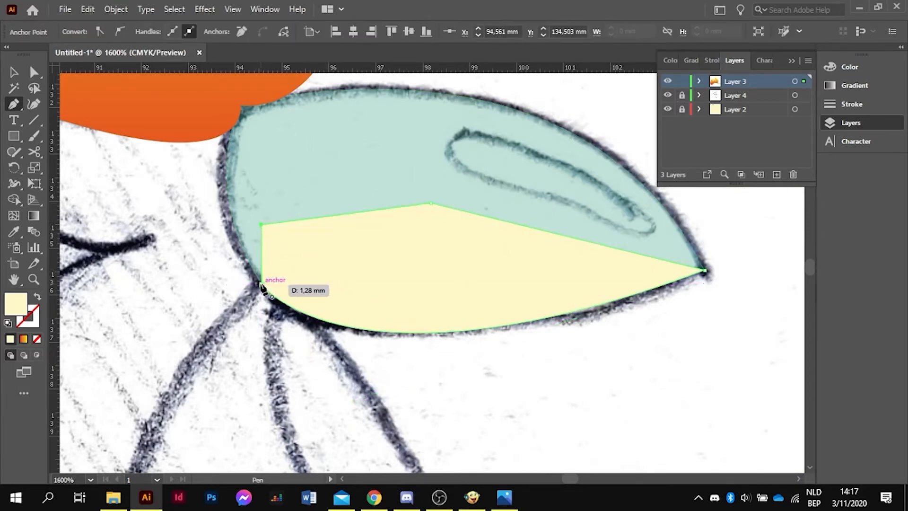
click(262, 284)
Send the lower-beak shape to the back of its layer, behind the upper beak
click(14, 72)
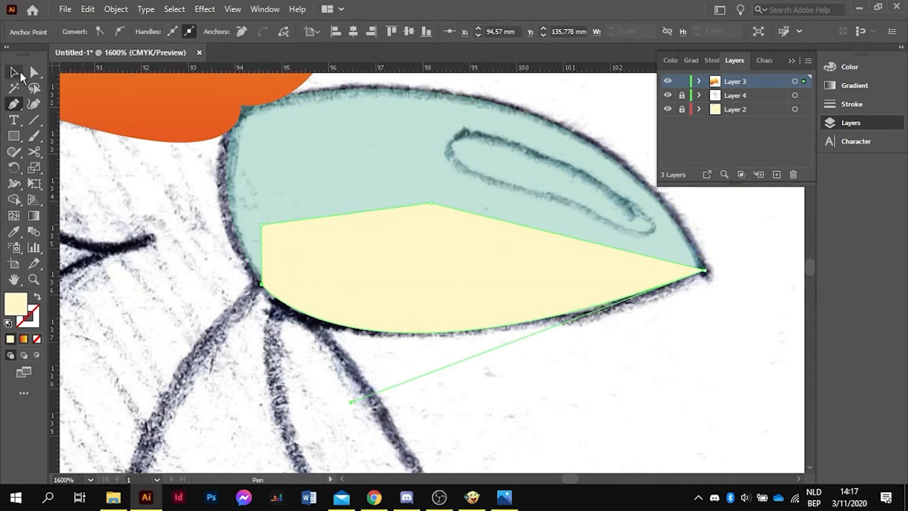
right_click(421, 265)
mouse_move(516, 417)
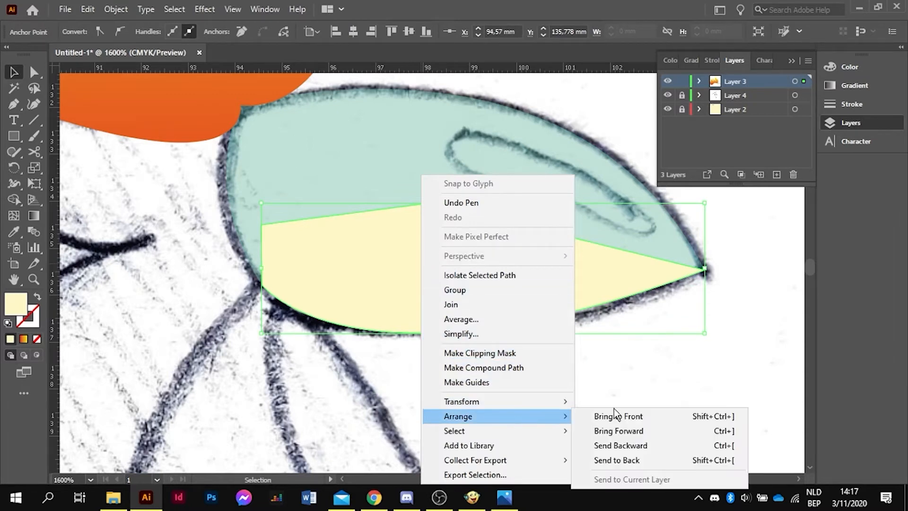
click(641, 461)
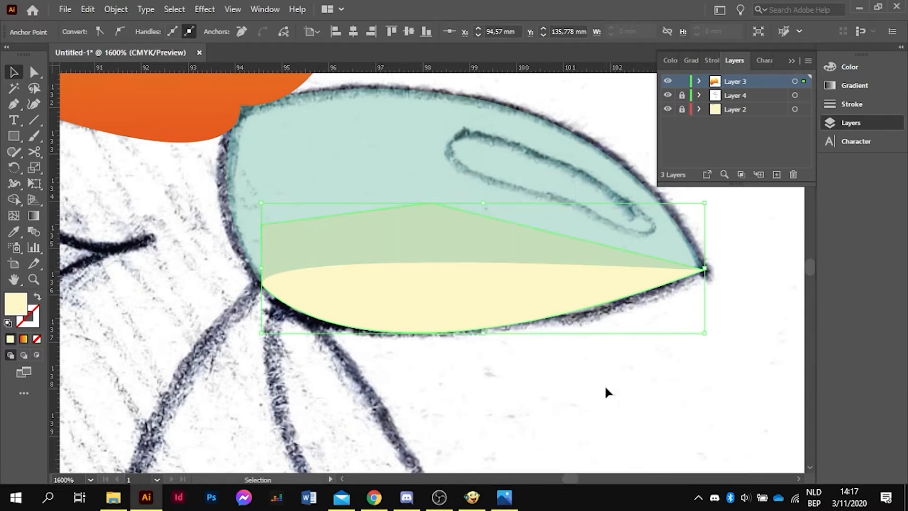
click(582, 394)
Set the upper-beak shape's opacity back to 100%
click(443, 166)
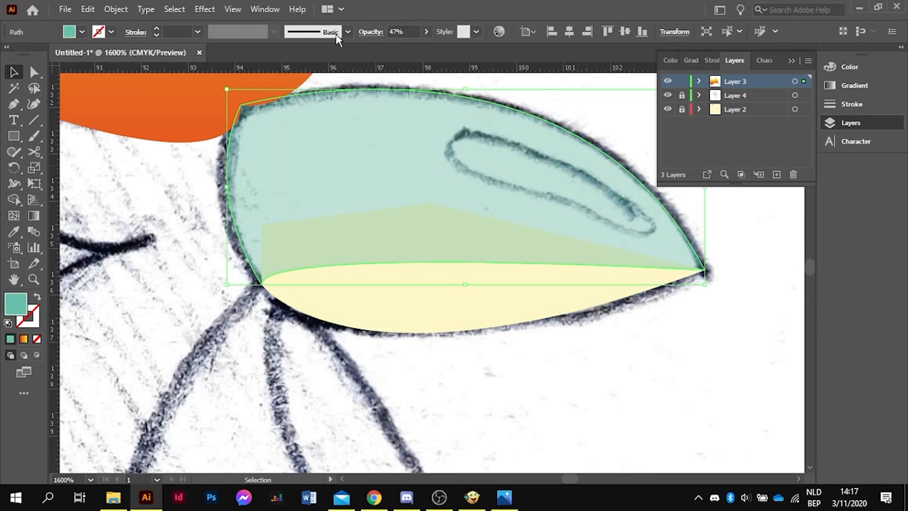
click(422, 32)
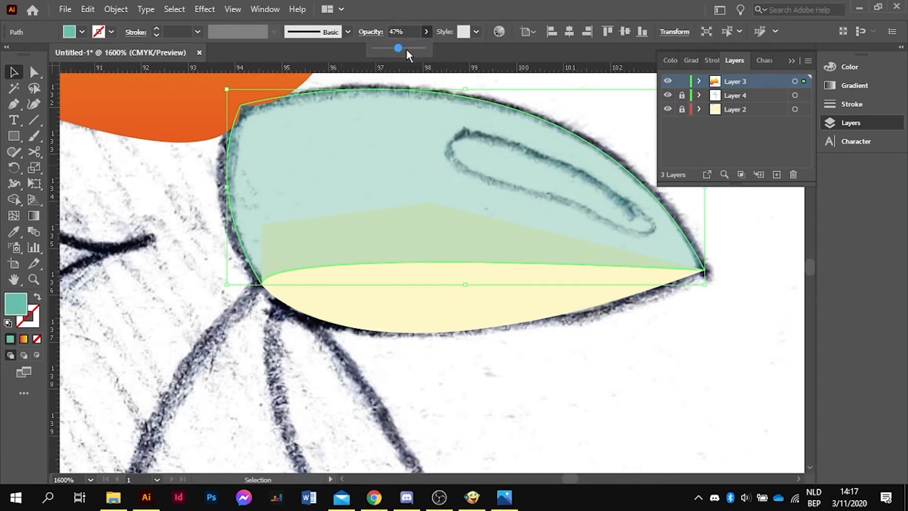
drag(407, 49, 429, 50)
click(546, 324)
click(485, 300)
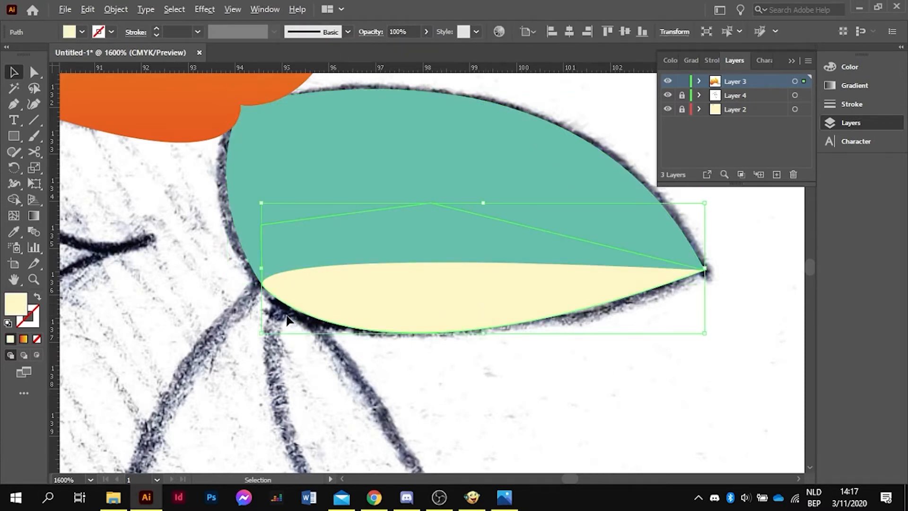
Switch the upper beak's fill to grayscale and set it to mid-grey, K 64%
scroll(287, 321, down, 3)
click(345, 244)
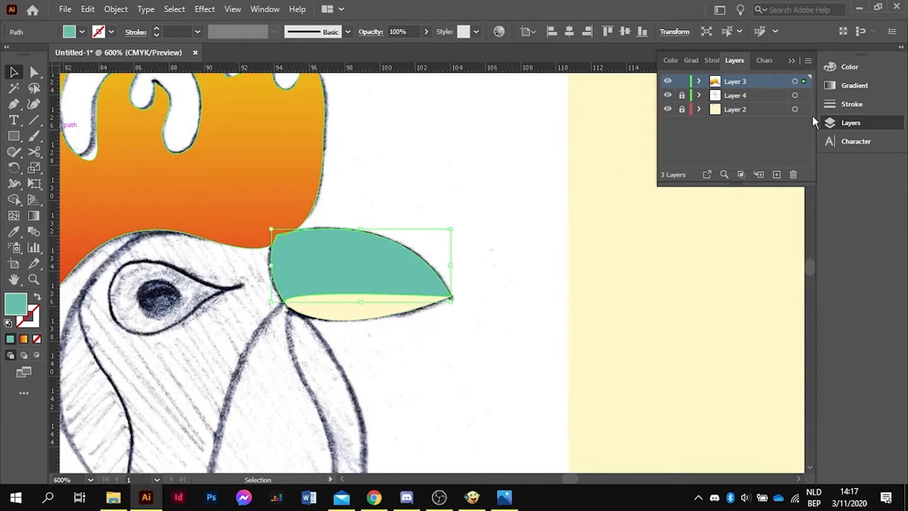
click(864, 70)
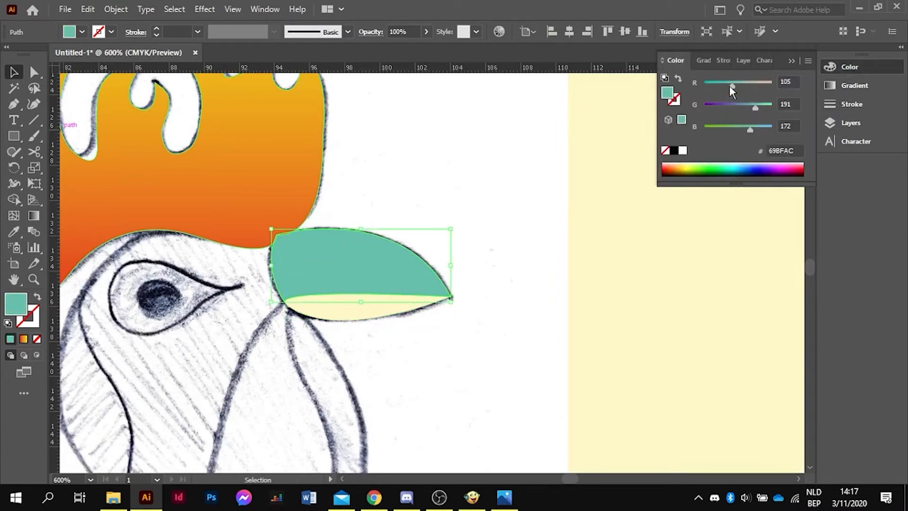
click(808, 60)
click(752, 83)
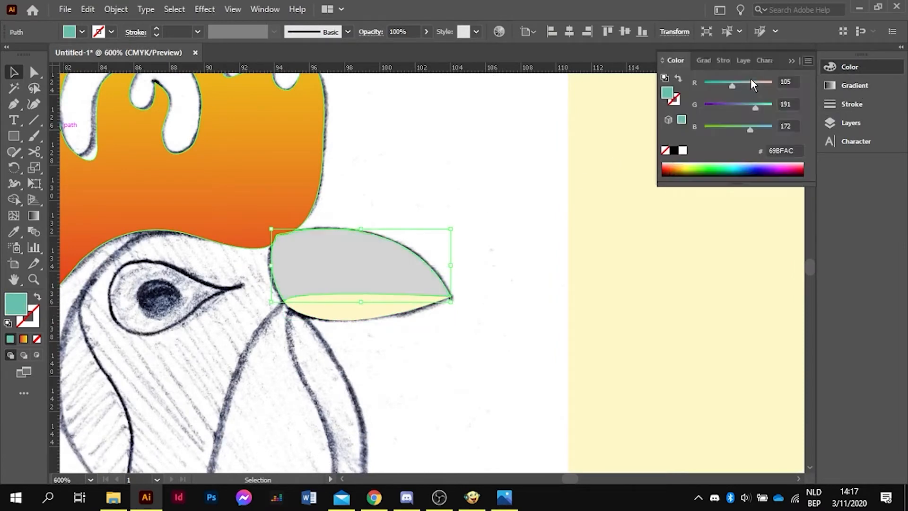
click(748, 83)
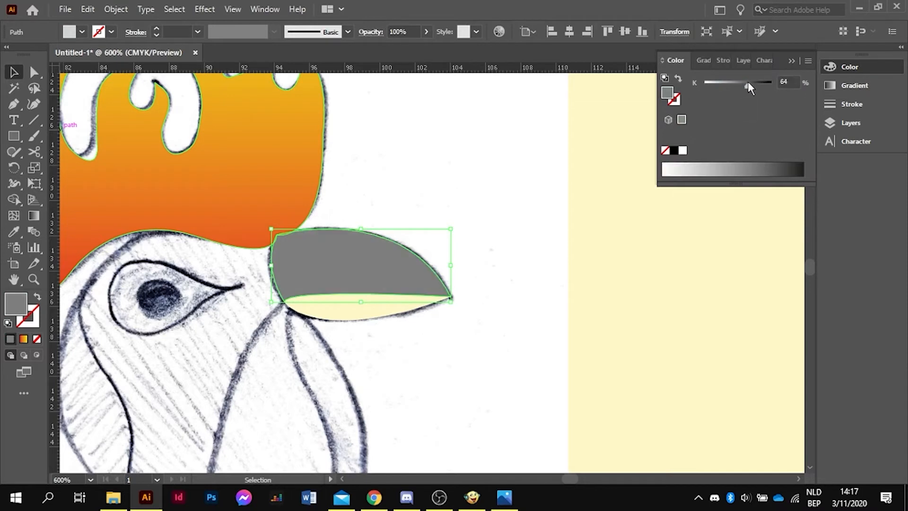
click(586, 307)
Switch the lower beak's fill to grayscale and set it to near-black, K 92%
click(375, 316)
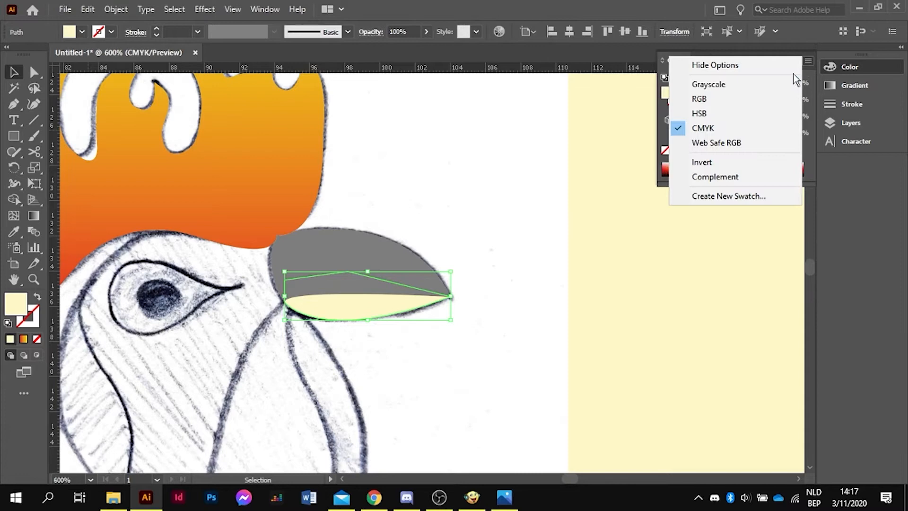
click(739, 86)
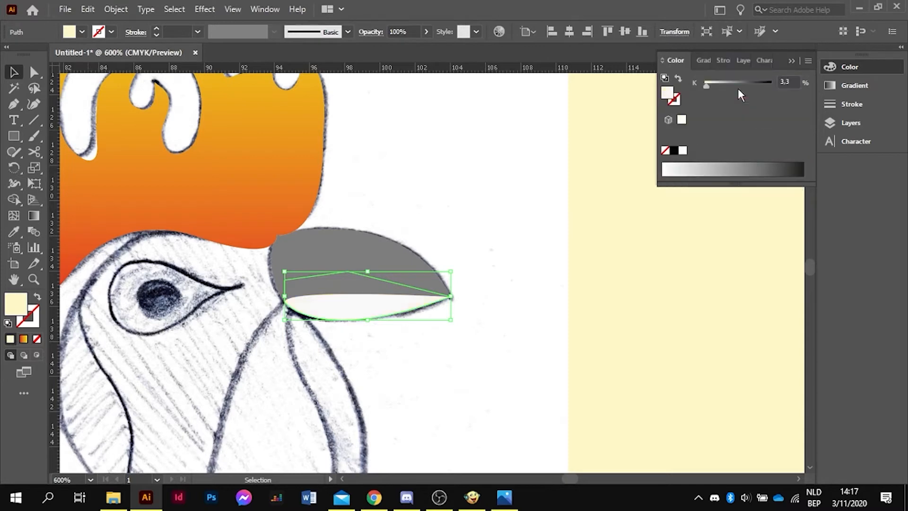
click(766, 86)
click(585, 288)
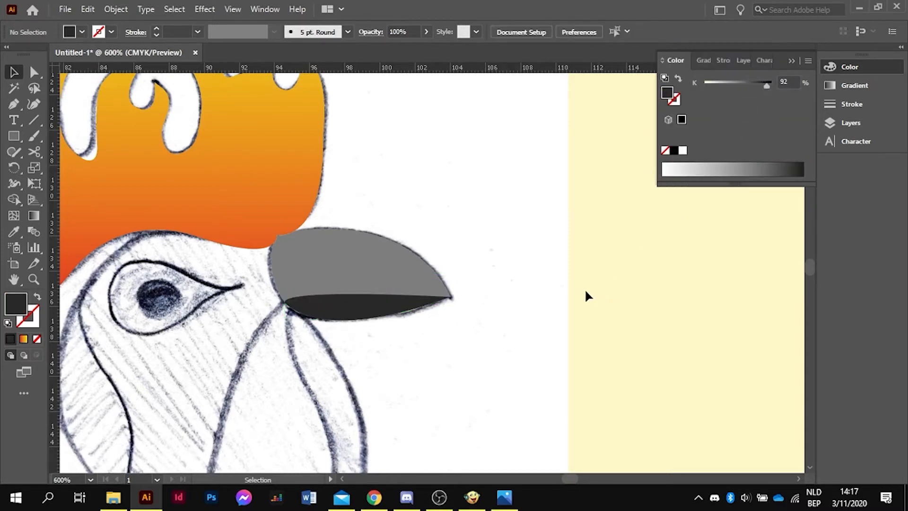
Draw a dark elliptical nostril on the upper beak and rotate it to follow the beak's downward slope
scroll(304, 243, up, 2)
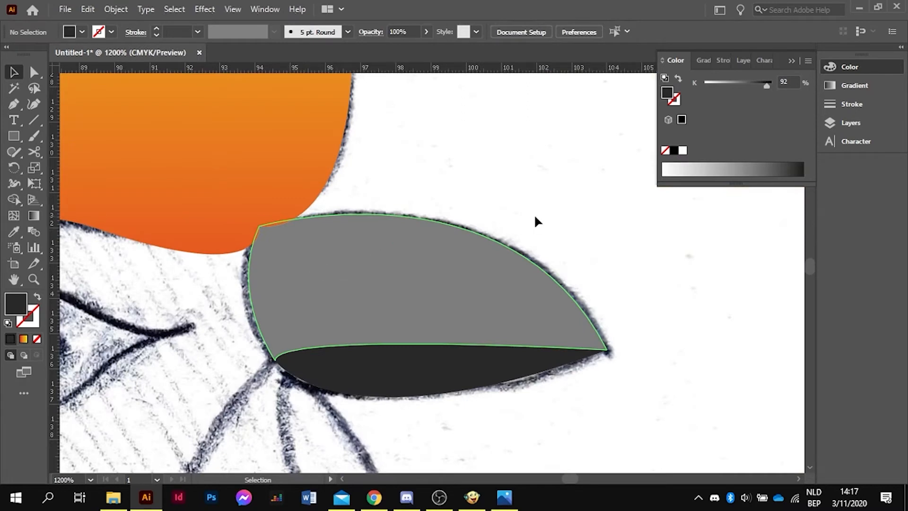
scroll(536, 219, up, 1)
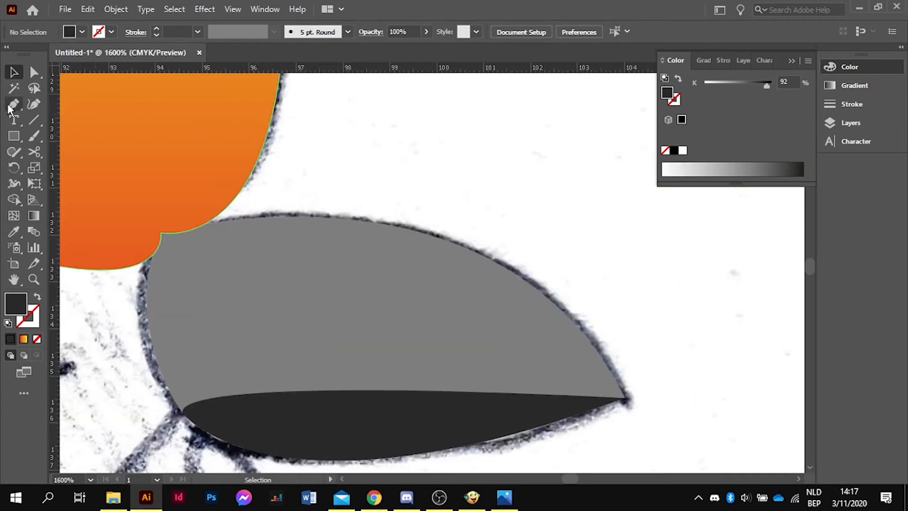
click(13, 137)
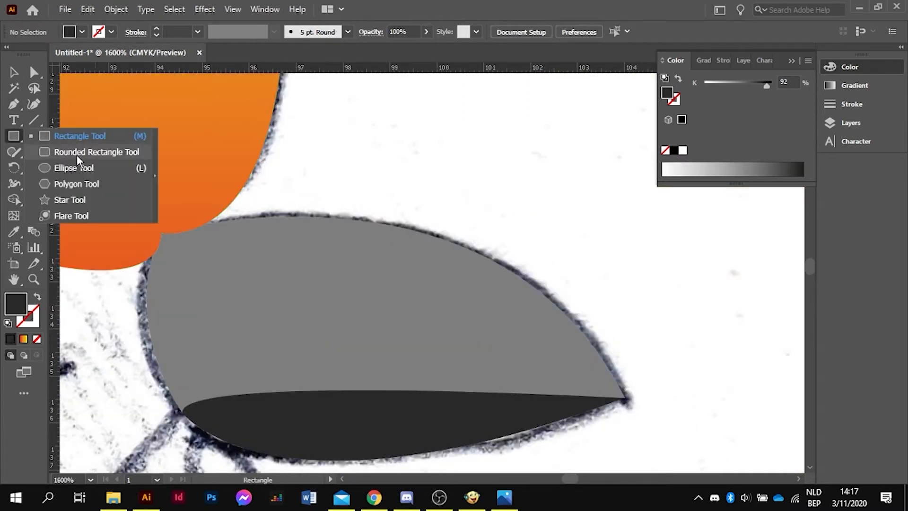
click(84, 168)
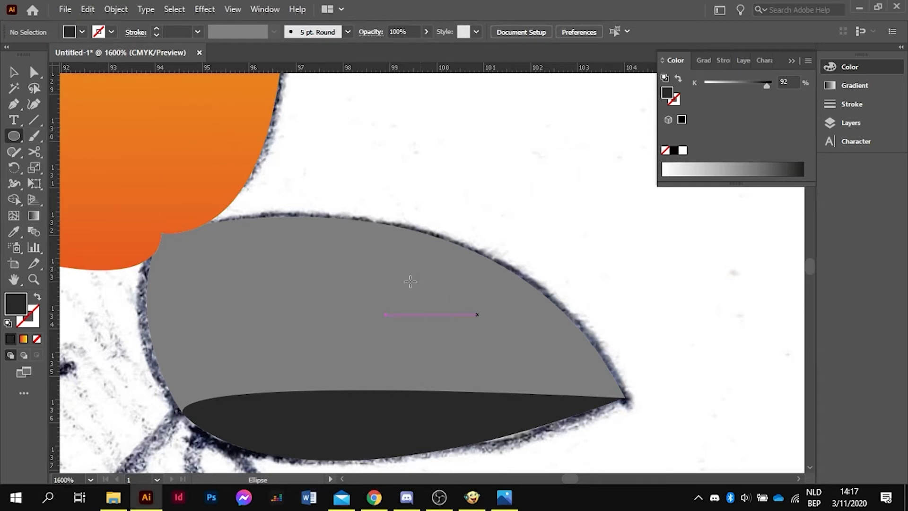
drag(367, 255, 481, 299)
key(v)
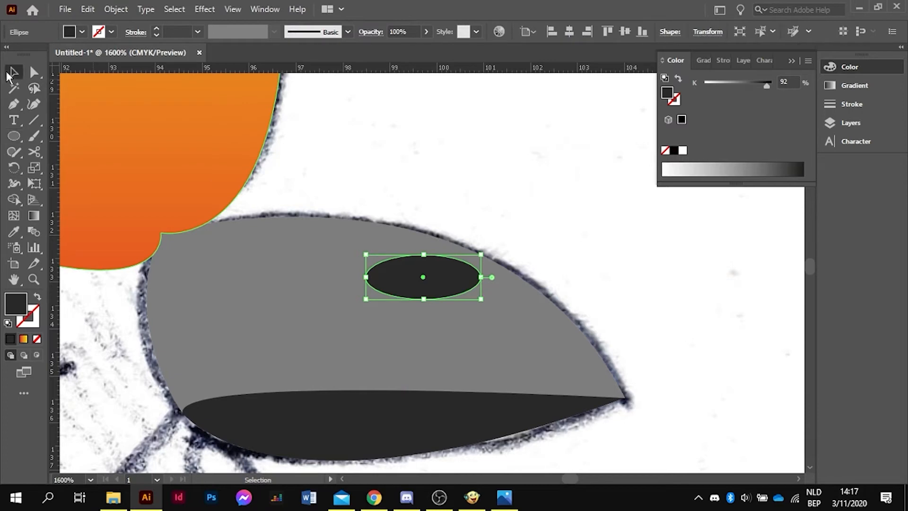
drag(501, 260, 469, 297)
click(632, 227)
Hide the sketch layer to check the traced comb and beak against the cream background, and show it again
scroll(439, 285, down, 4)
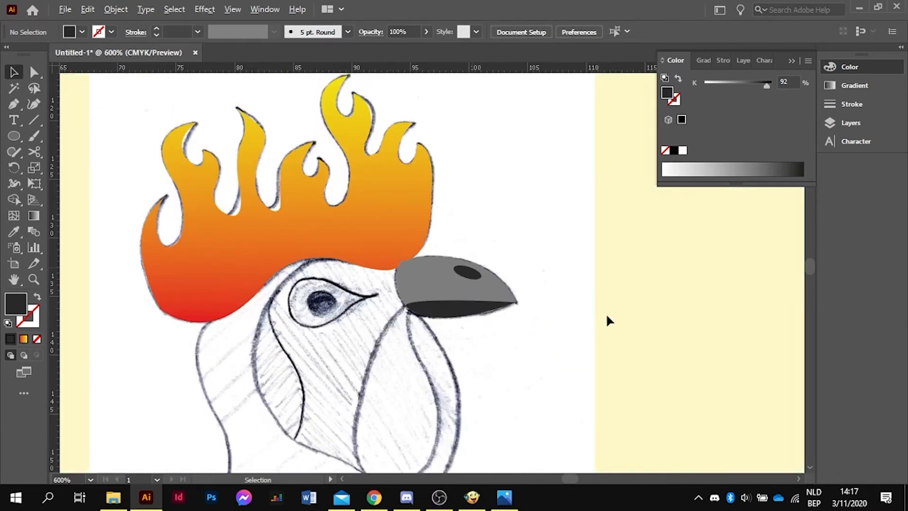
scroll(607, 313, down, 2)
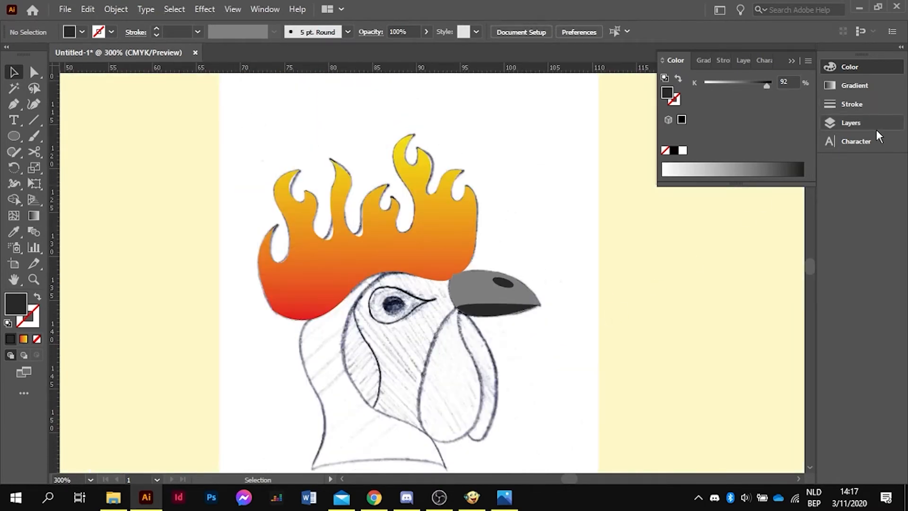
click(852, 123)
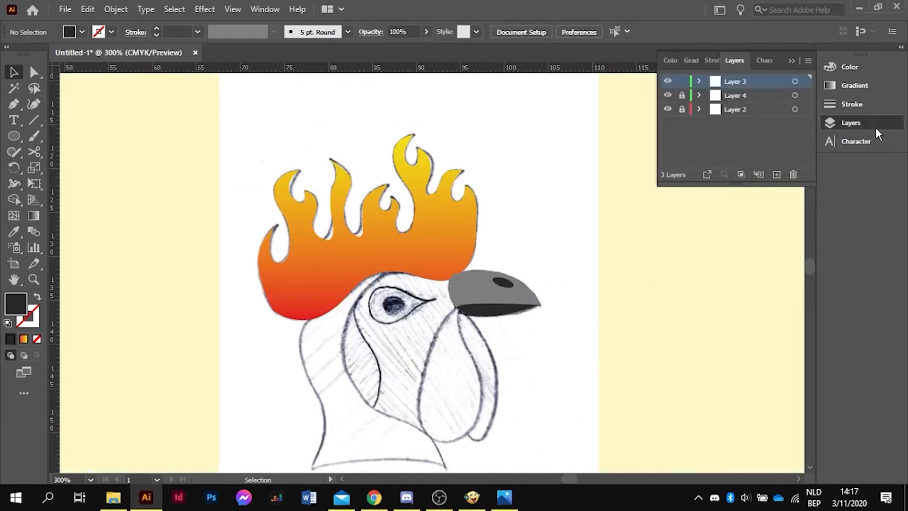
click(668, 96)
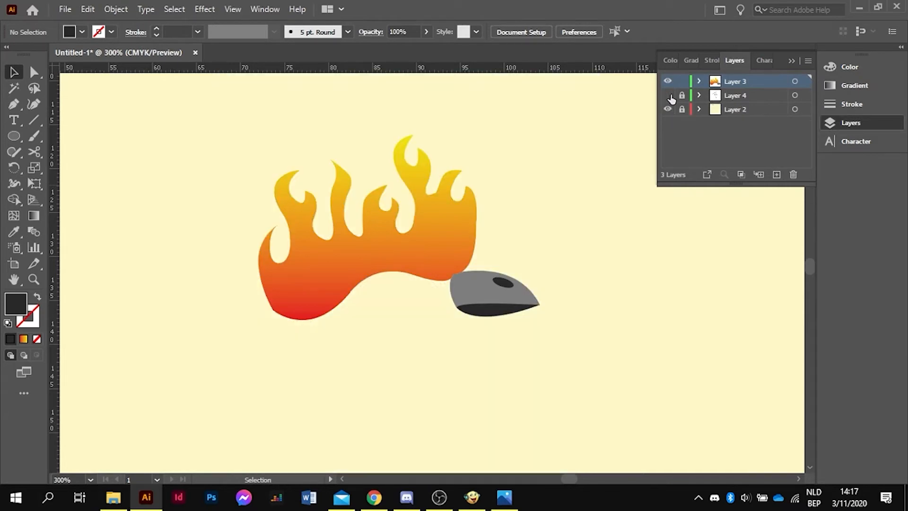
click(668, 96)
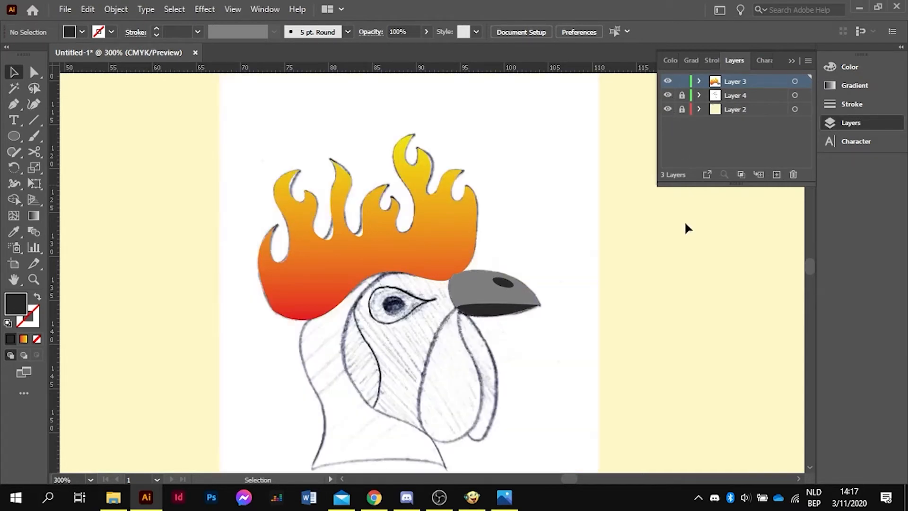
scroll(646, 344, down, 2)
scroll(438, 305, up, 1)
scroll(319, 208, up, 1)
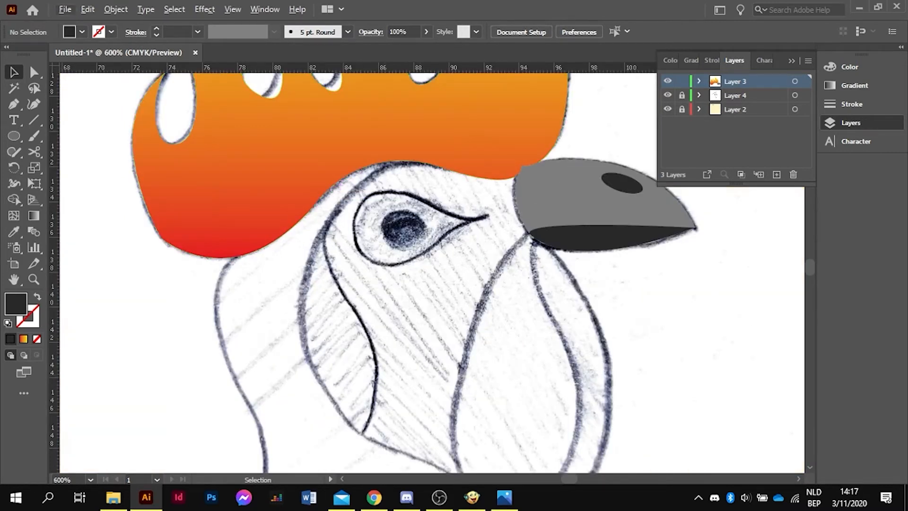
key(alt+Tab)
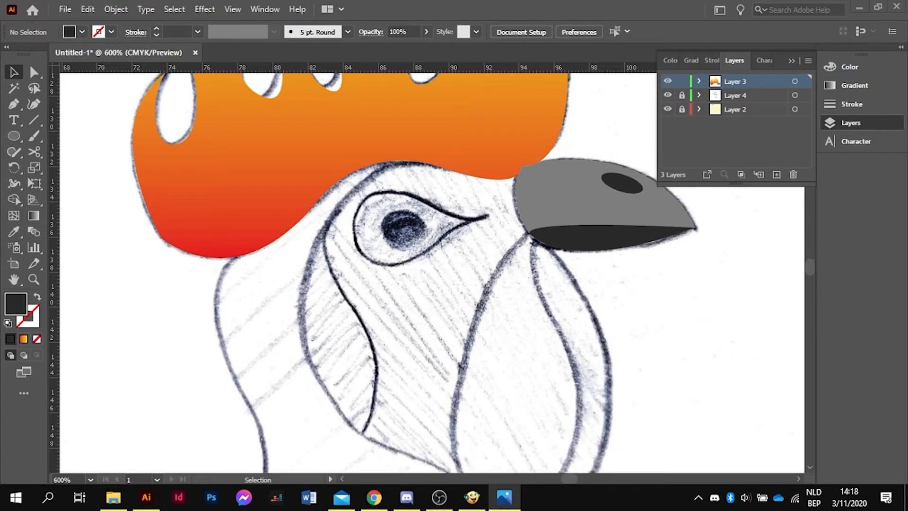
key(alt+Tab)
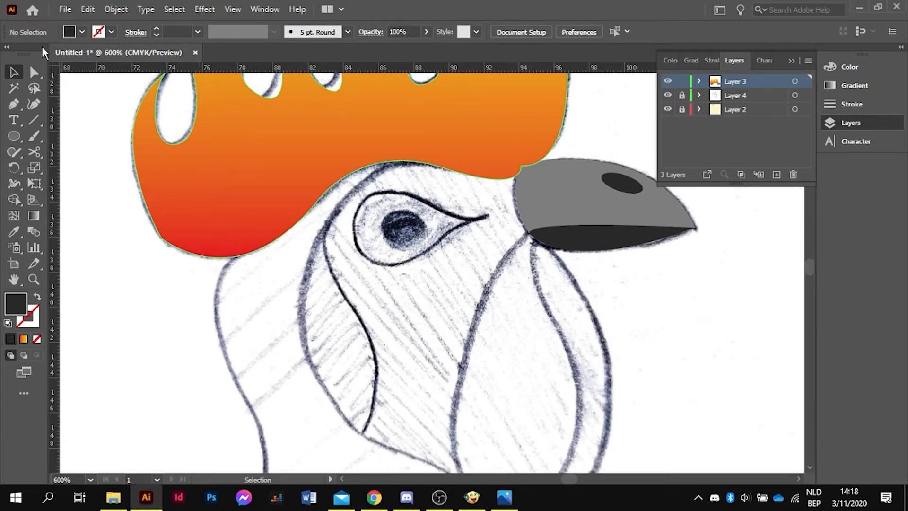
Start the face shape with the Pen tool, tracing a curve from the comb's lower edge around the back of the face
click(9, 104)
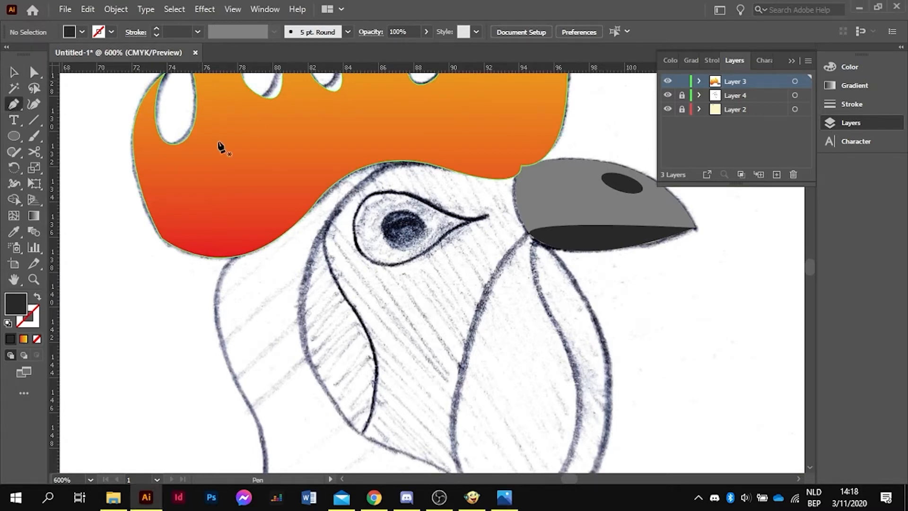
click(443, 167)
scroll(426, 246, down, 3)
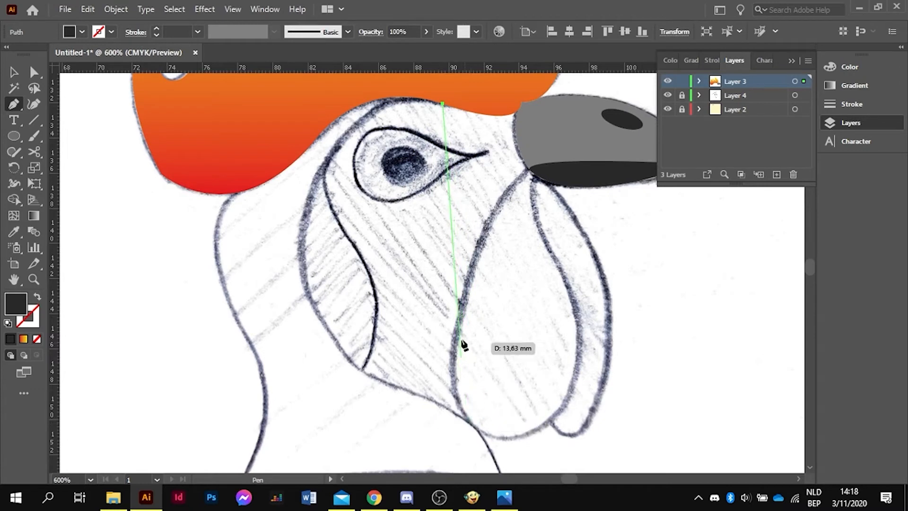
scroll(461, 345, down, 2)
click(384, 305)
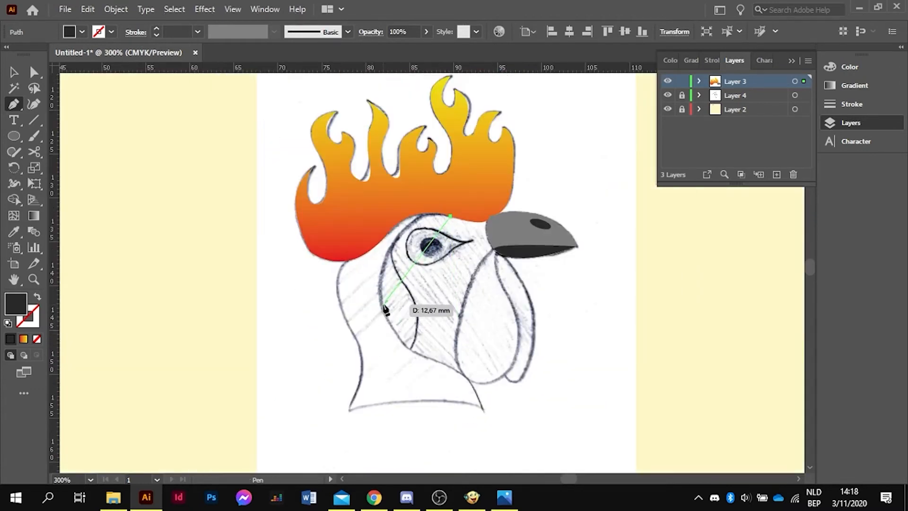
drag(384, 307, 384, 413)
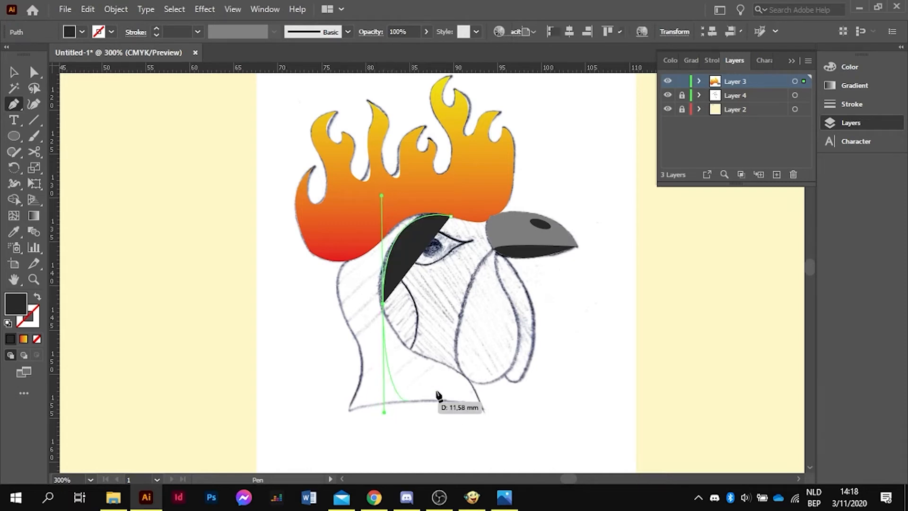
ctrl+click(536, 416)
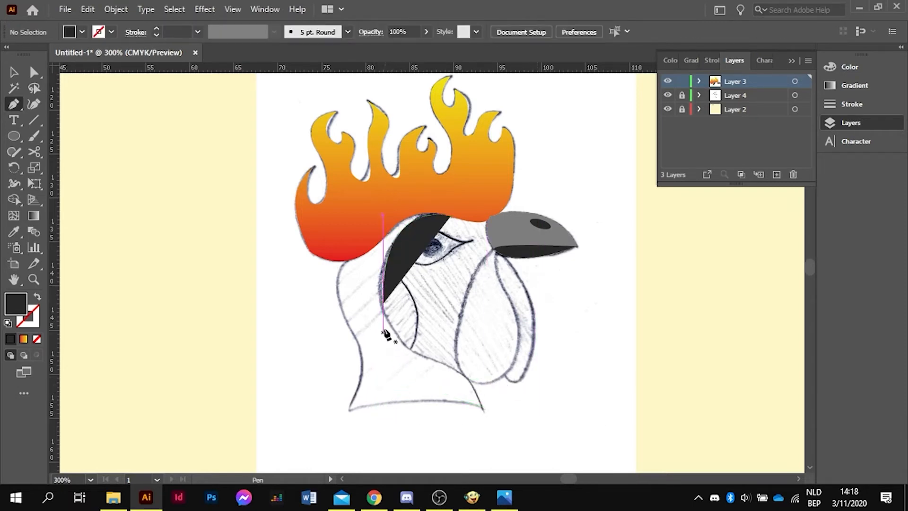
Continue the face path from its open end along the lower jaw line to the corner point below the wattle's edge
click(382, 303)
drag(447, 365, 506, 377)
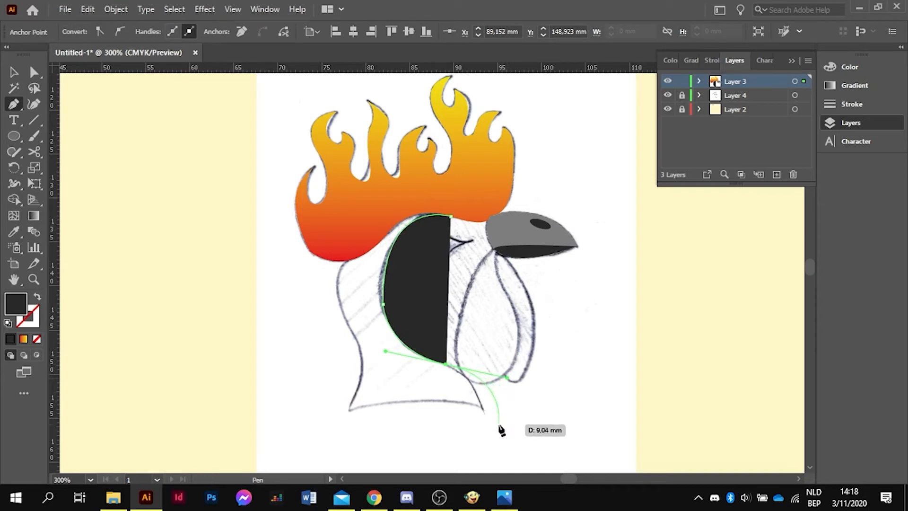
ctrl+click(506, 418)
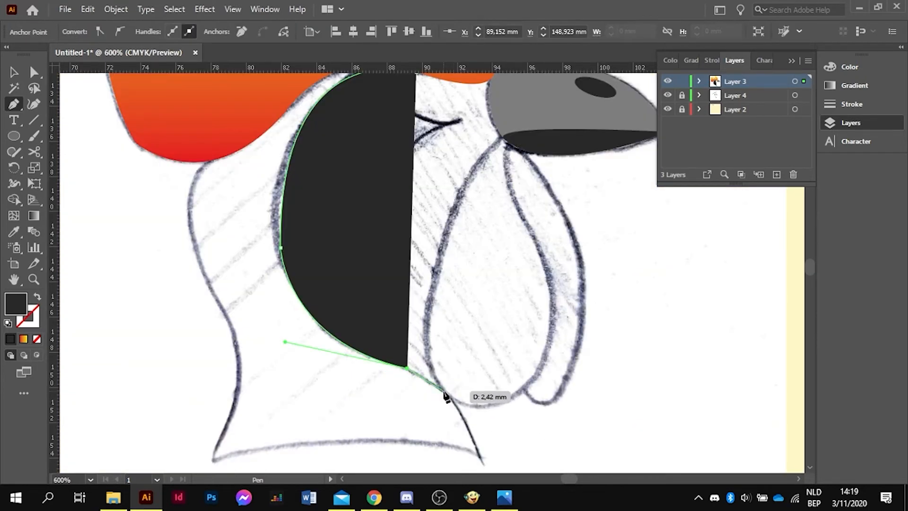
click(443, 390)
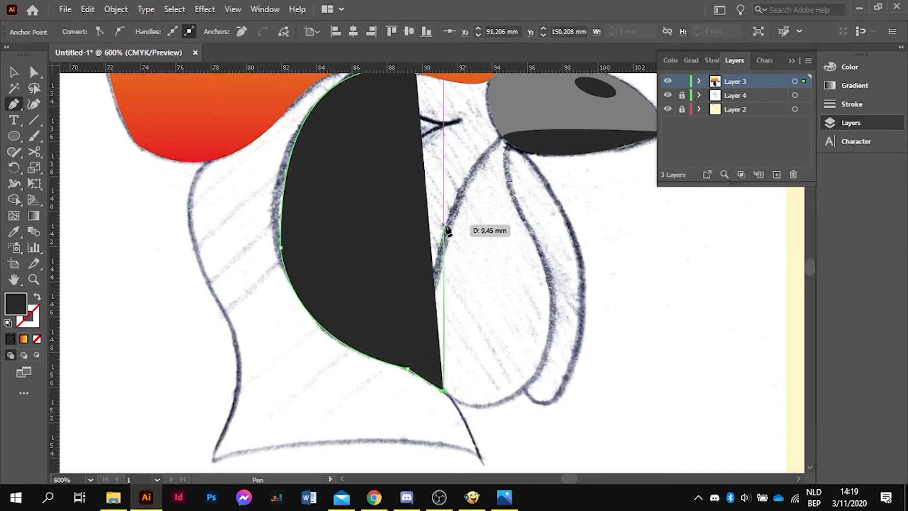
Trace the face's front edge up along the wattle to the beak corner and close the path overlapping the beak and comb
drag(445, 227, 494, 130)
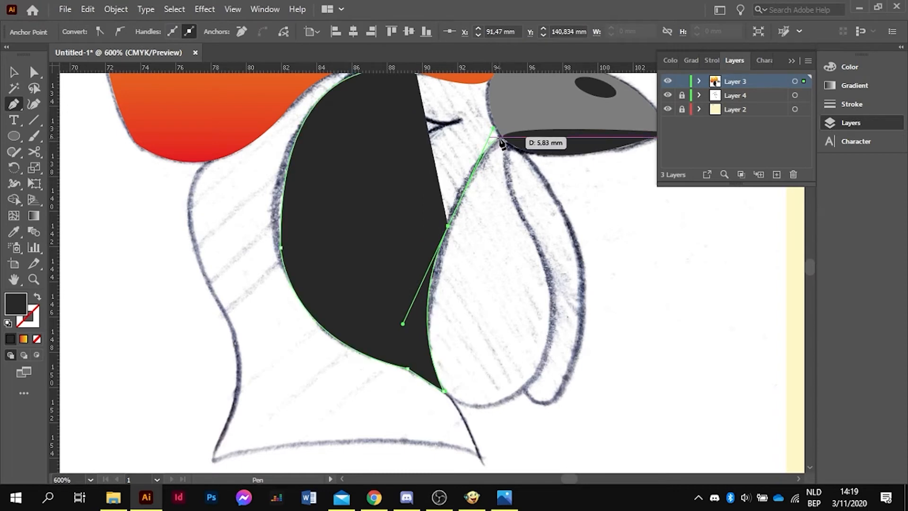
click(501, 140)
scroll(504, 145, up, 3)
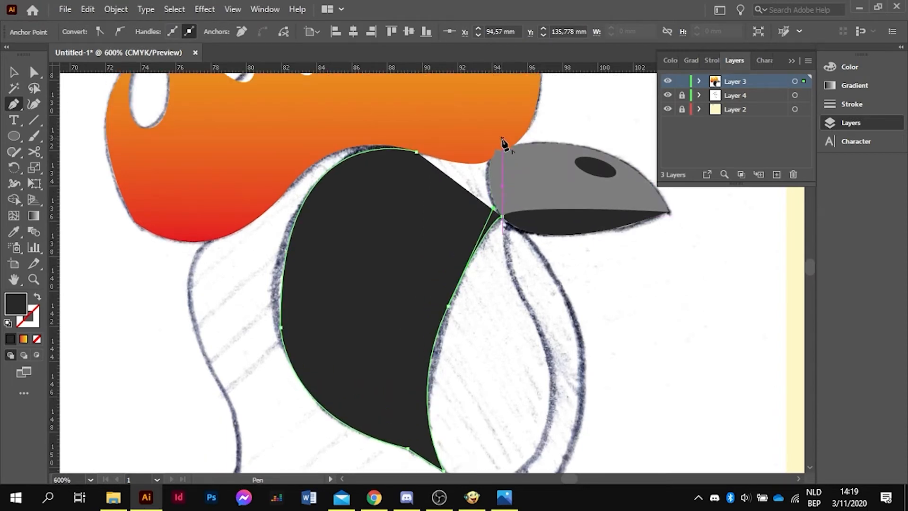
click(522, 166)
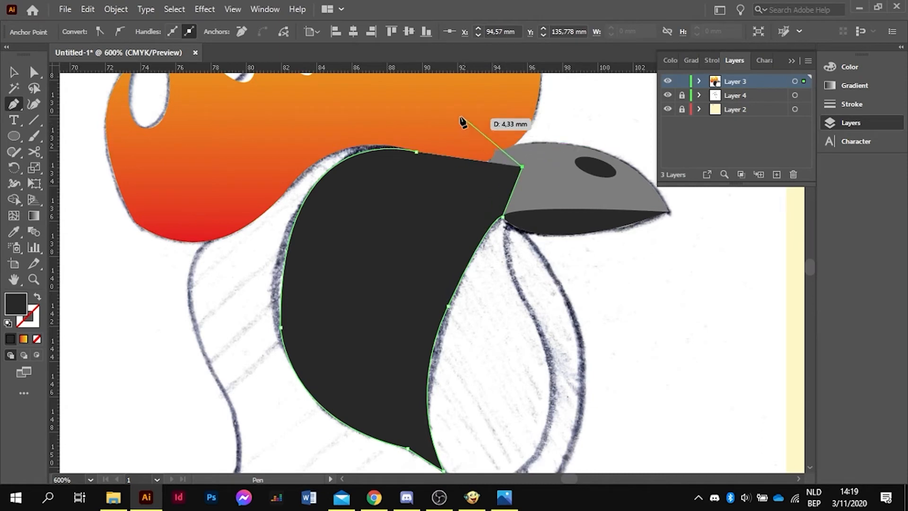
click(446, 117)
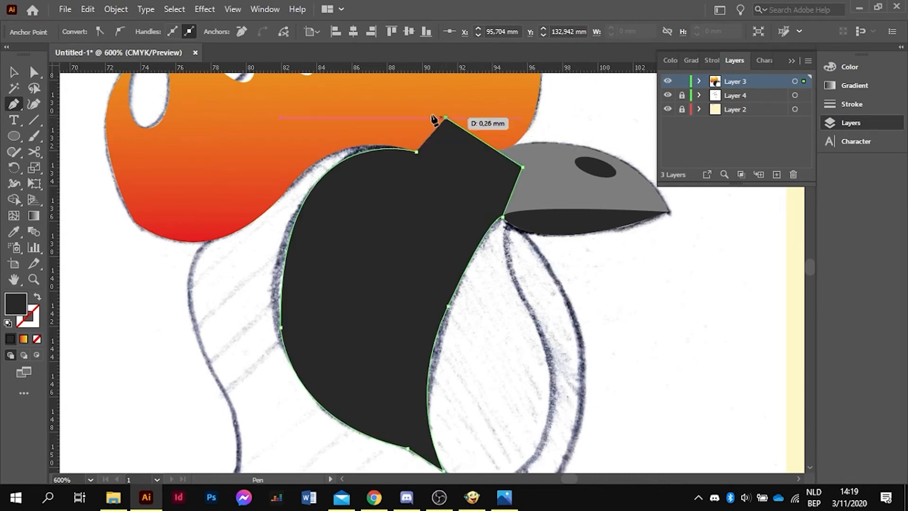
click(418, 155)
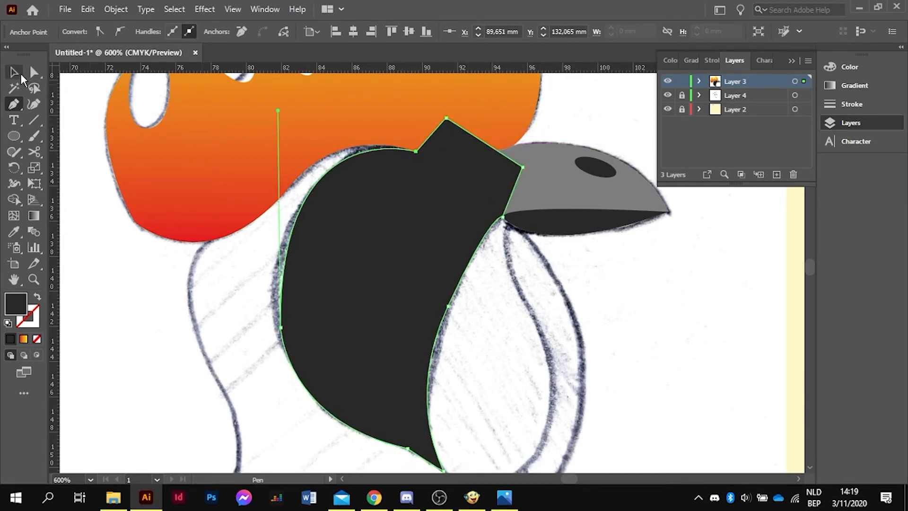
Send the face shape to the back of its layer, behind the comb and beak
click(15, 72)
right_click(392, 320)
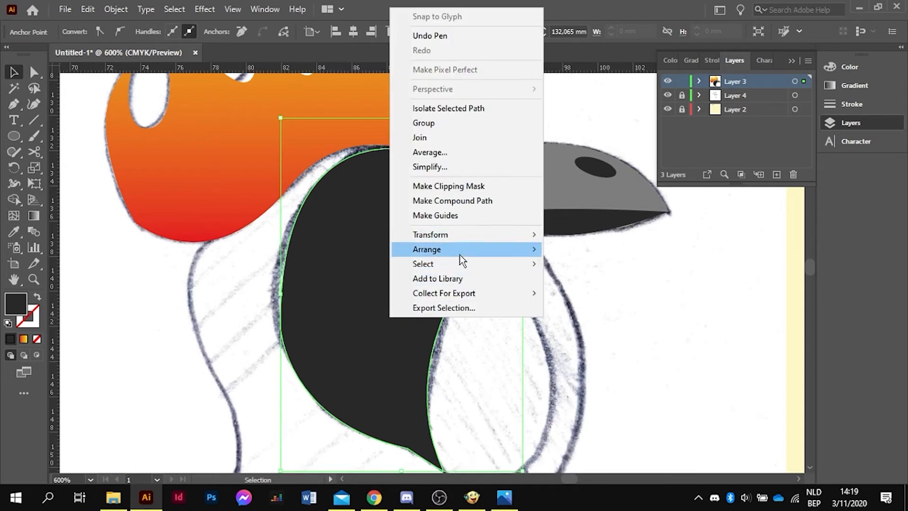
mouse_move(456, 252)
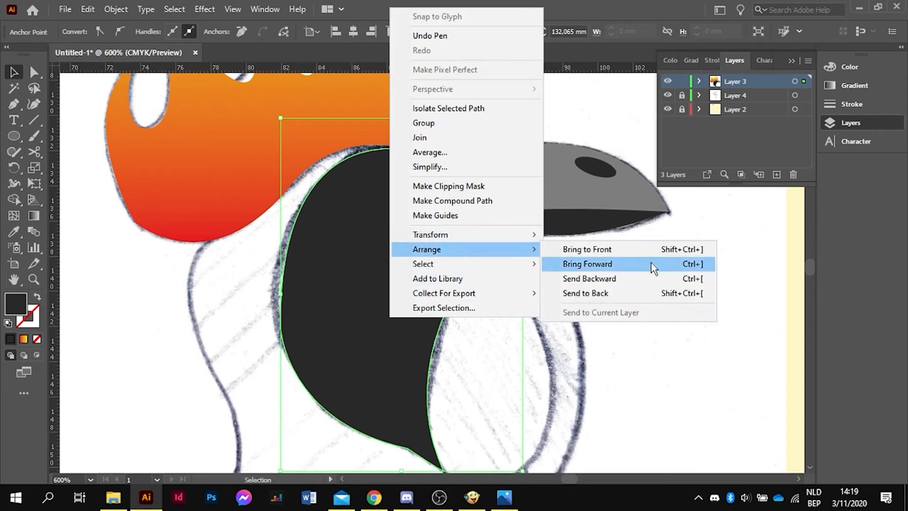
click(606, 294)
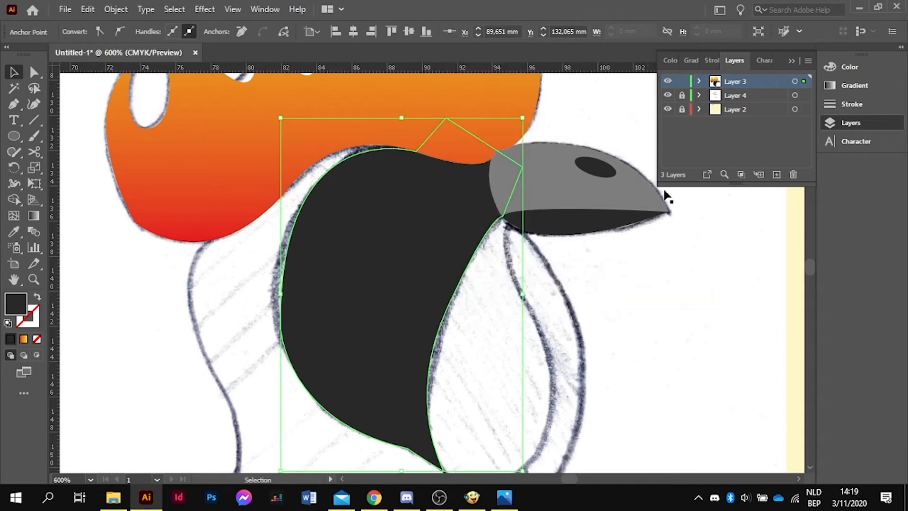
Switch the face shape's fill to RGB and set it to red, R 196, G 20, B 20
click(858, 69)
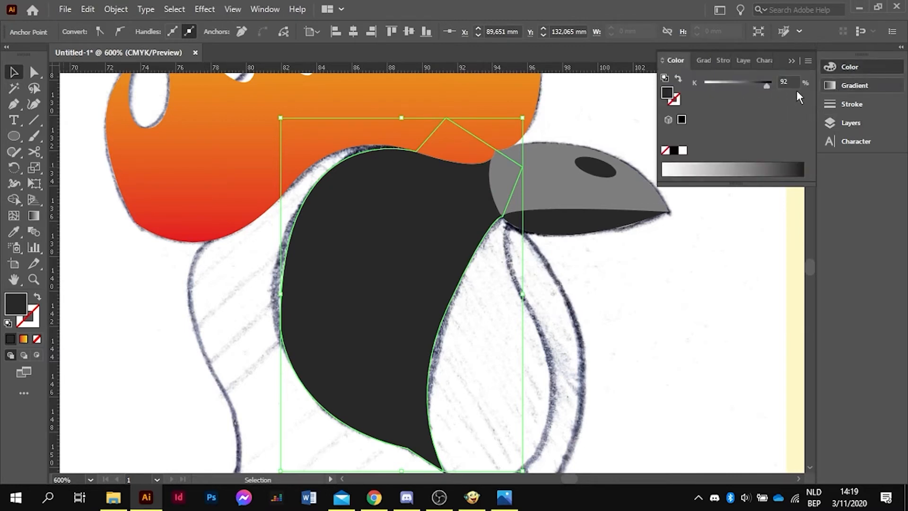
click(808, 61)
click(735, 101)
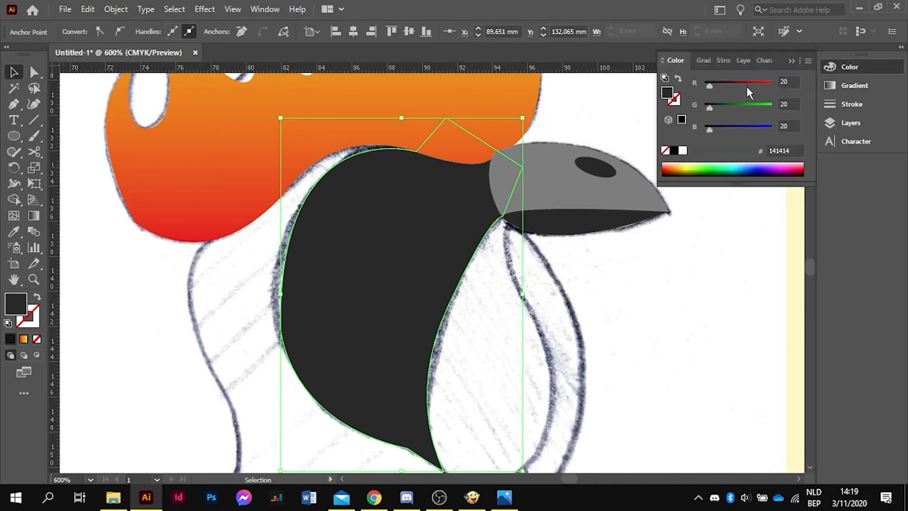
click(757, 87)
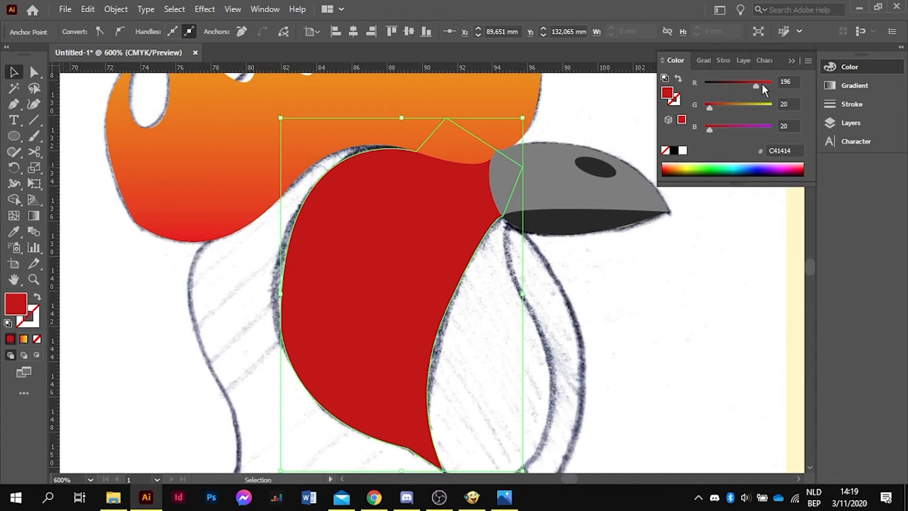
click(471, 270)
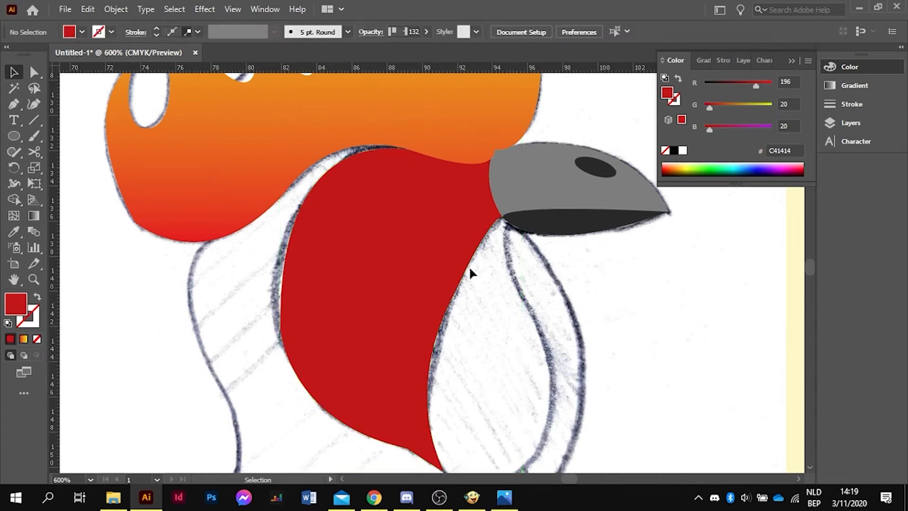
Lower the red face shape's opacity to 32% to reveal the sketched eye underneath
click(385, 252)
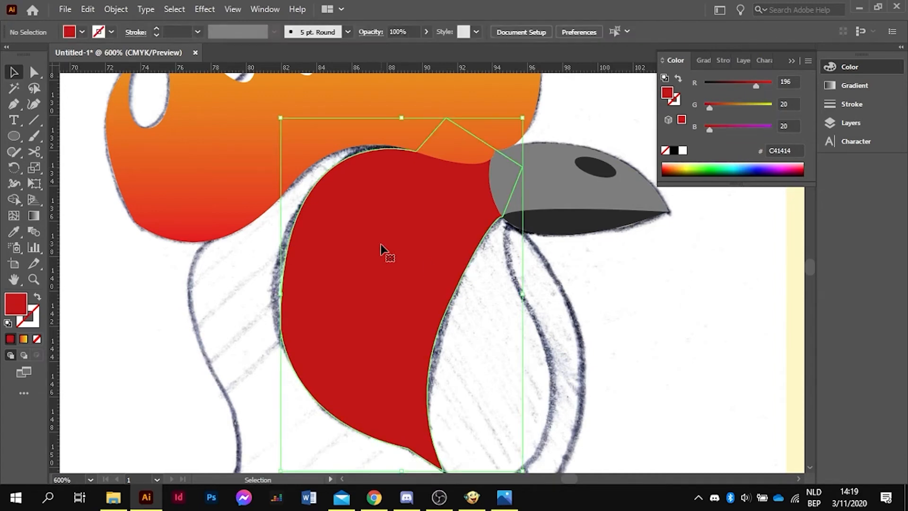
click(425, 32)
click(391, 50)
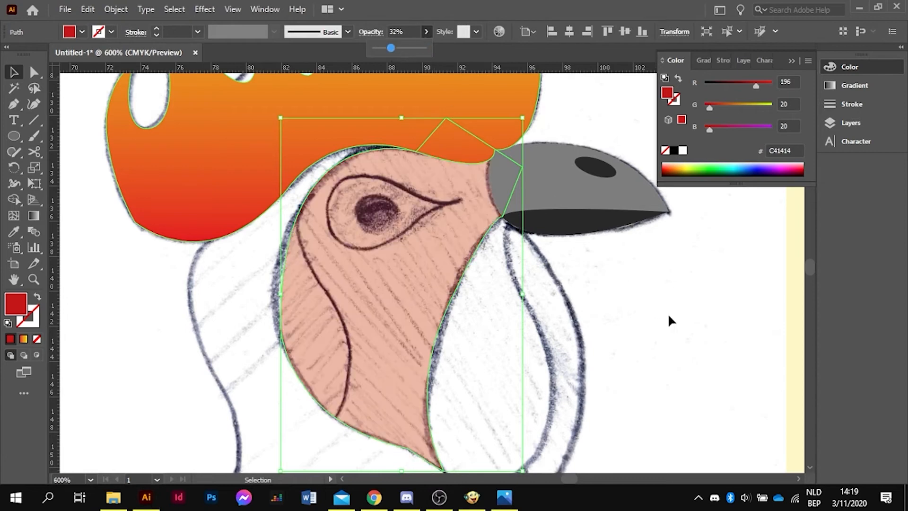
Draw a circle over the sketched pupil in the rooster's eye and fill it black, R 0, G 0, B 0
click(683, 320)
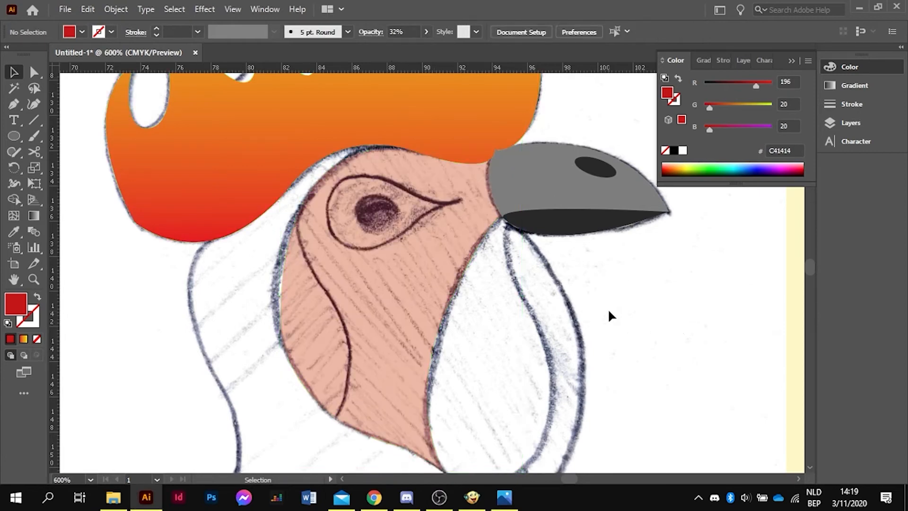
scroll(617, 311, down, 2)
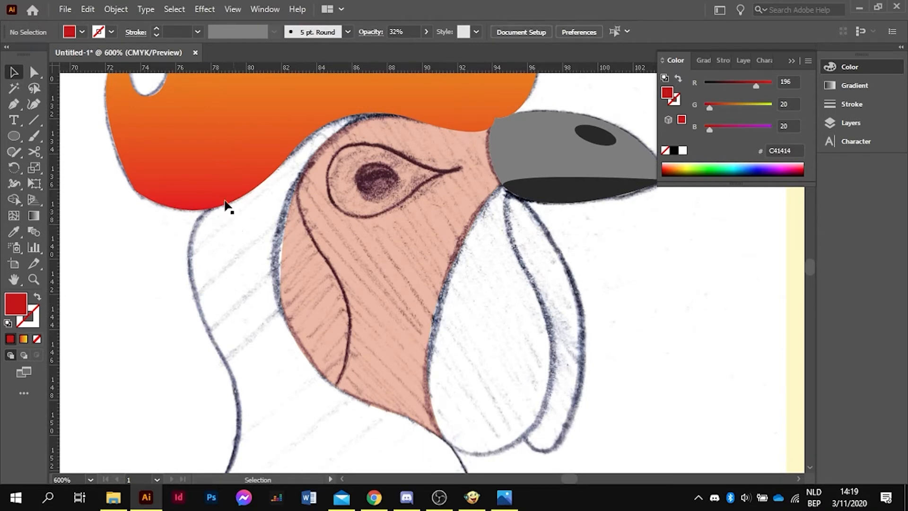
click(14, 136)
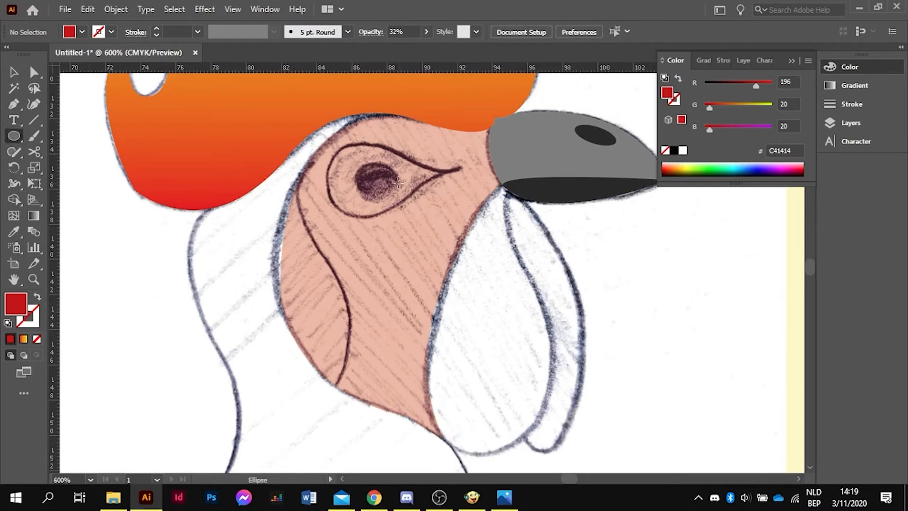
drag(381, 178, 408, 206)
click(14, 73)
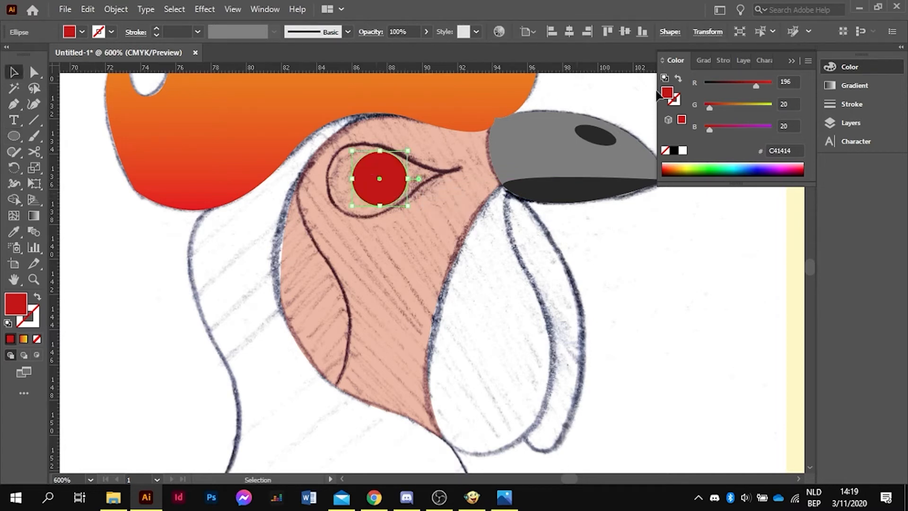
drag(757, 84, 682, 134)
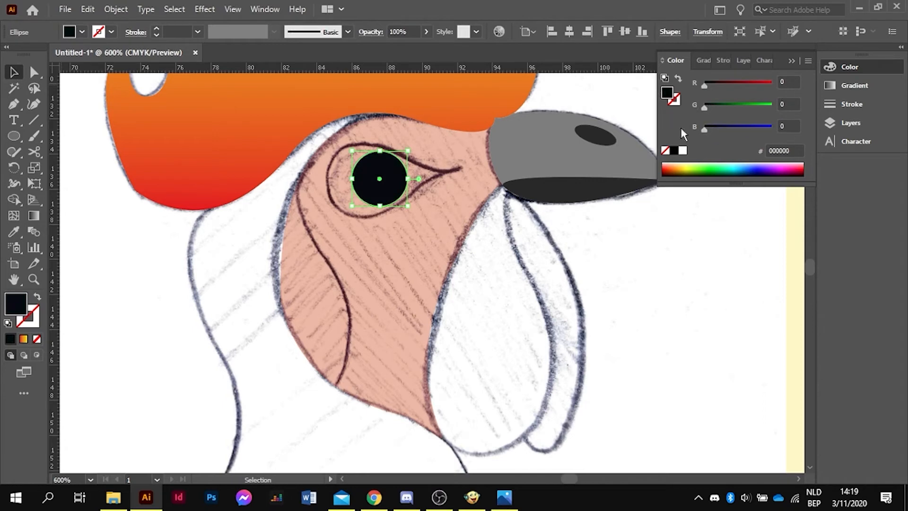
click(740, 337)
Brighten the face shape's fill to pure red, R 255, G 0, B 0
click(355, 283)
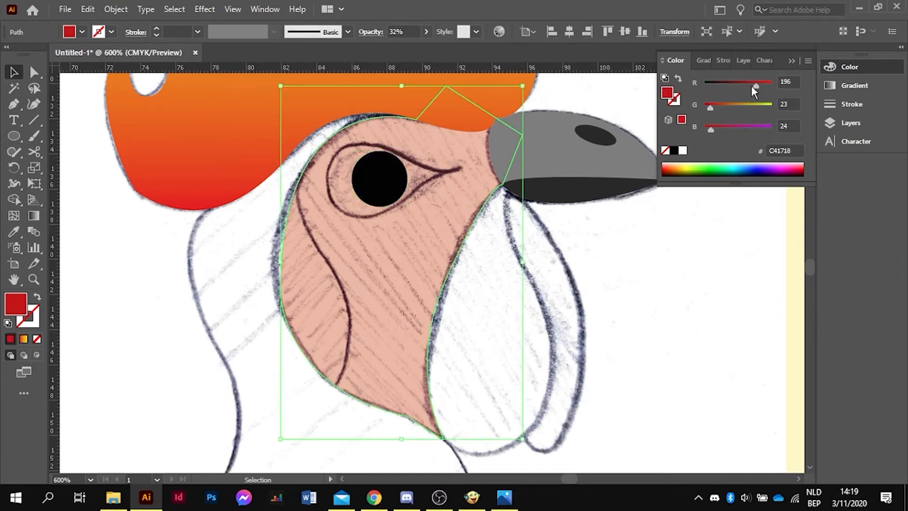
drag(753, 85, 810, 92)
drag(710, 108, 661, 124)
click(711, 262)
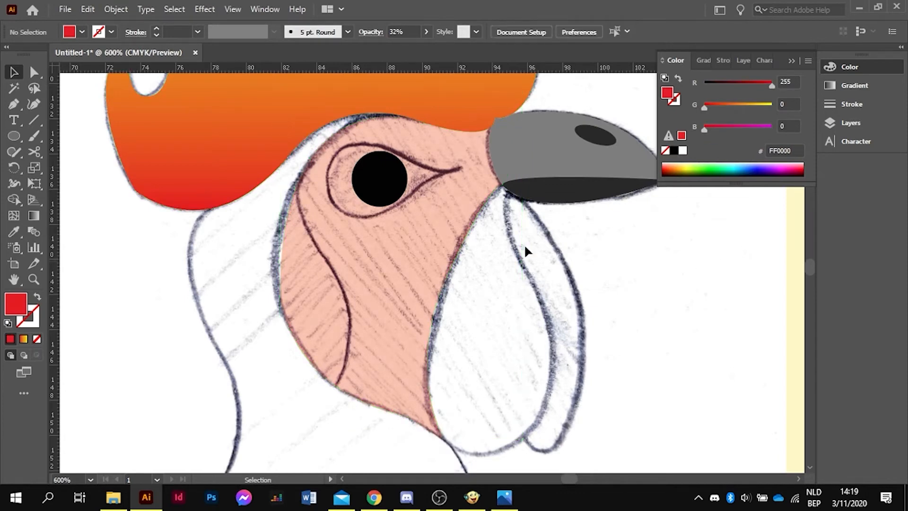
Raise the red face shape's opacity to 100% and review the solid colour against the comb and beak
click(436, 257)
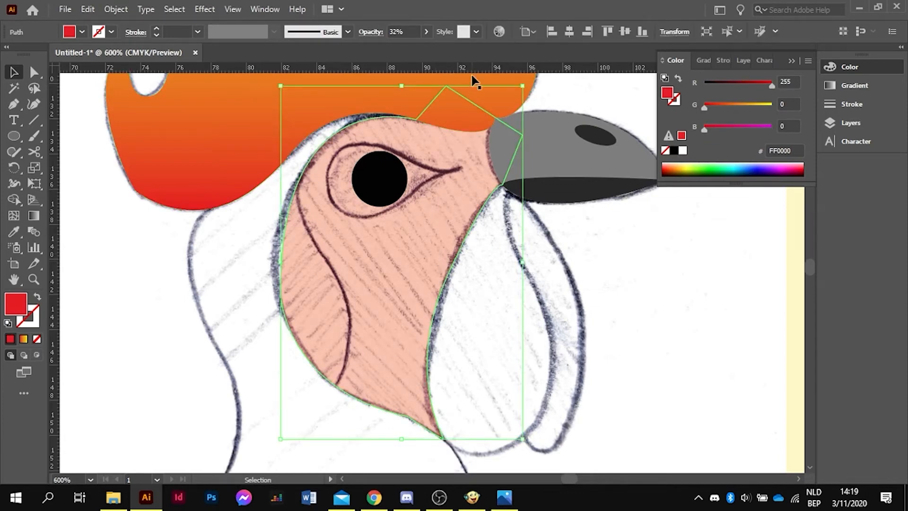
click(422, 34)
drag(396, 48, 534, 169)
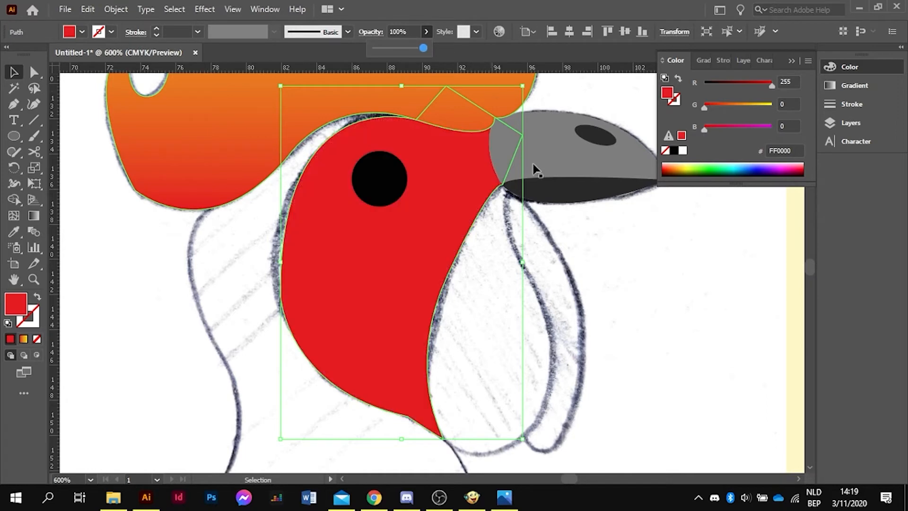
click(719, 324)
scroll(601, 293, down, 2)
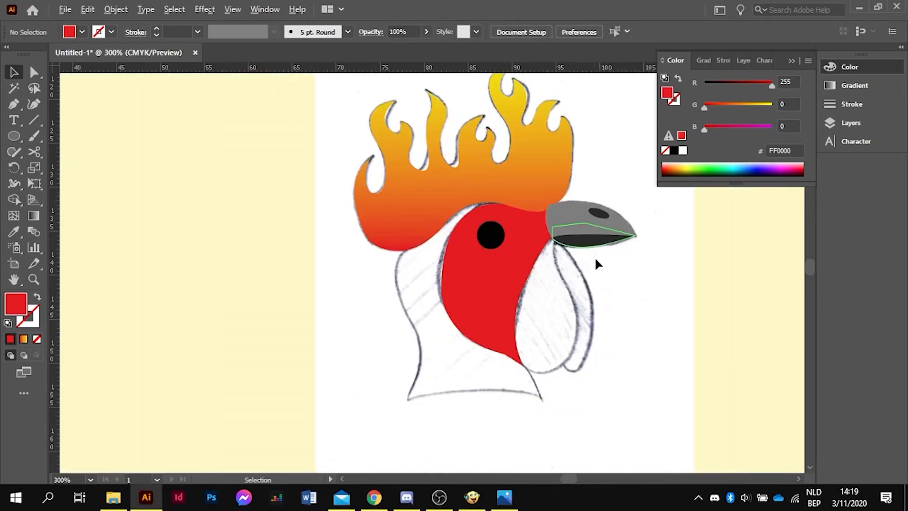
scroll(595, 257, up, 1)
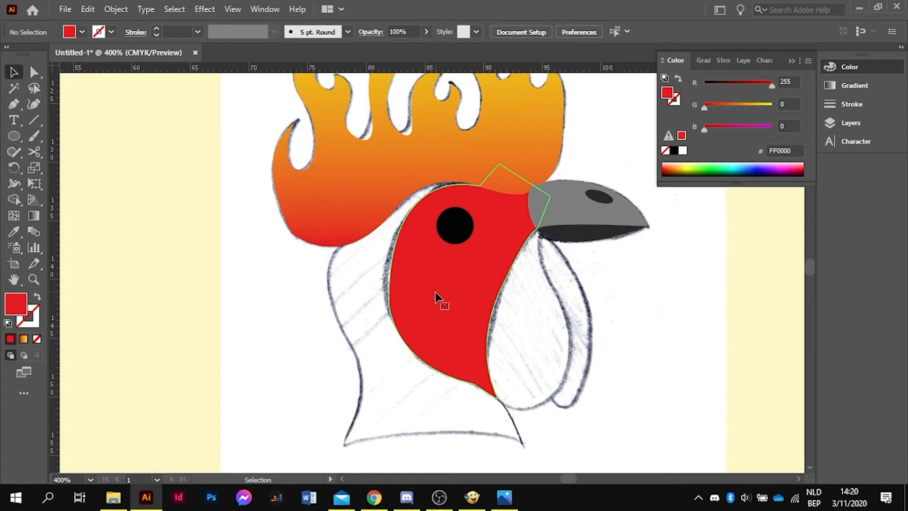
click(437, 297)
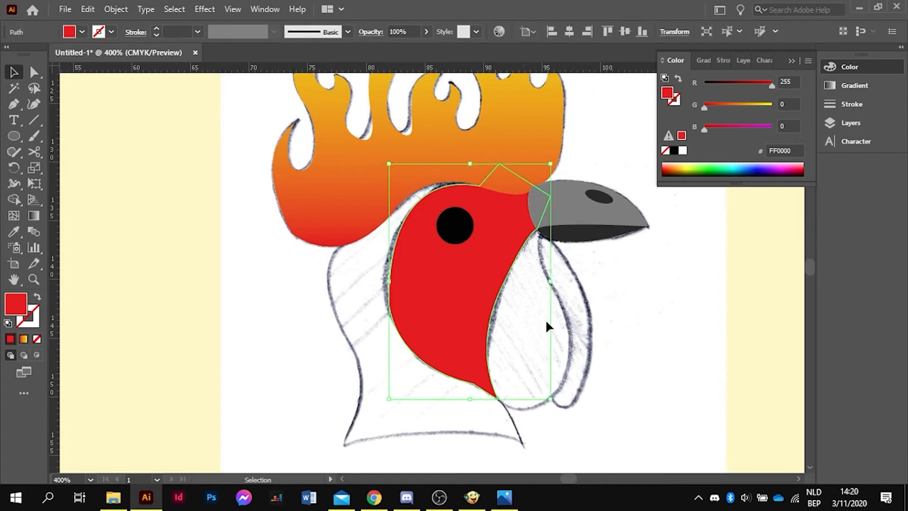
click(676, 335)
scroll(607, 340, up, 1)
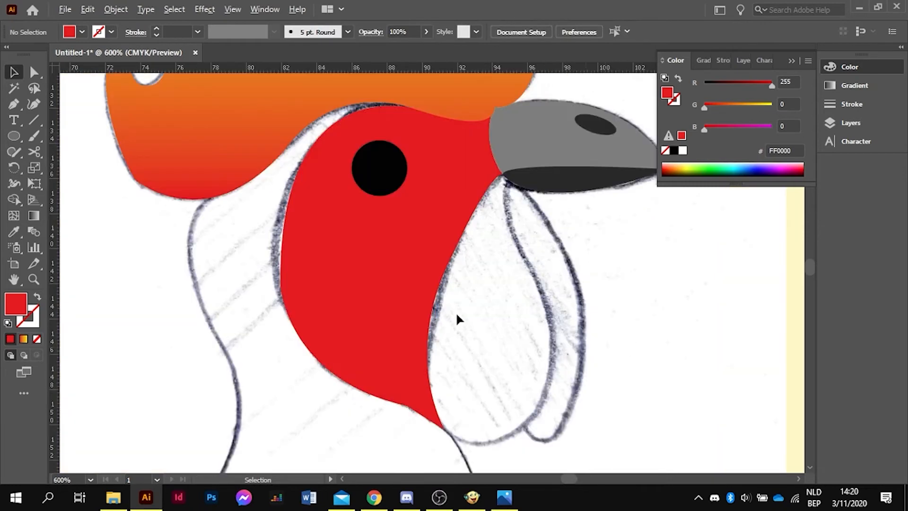
Lower the red face shape's opacity to 45% so the sketch lines underneath show through
click(381, 286)
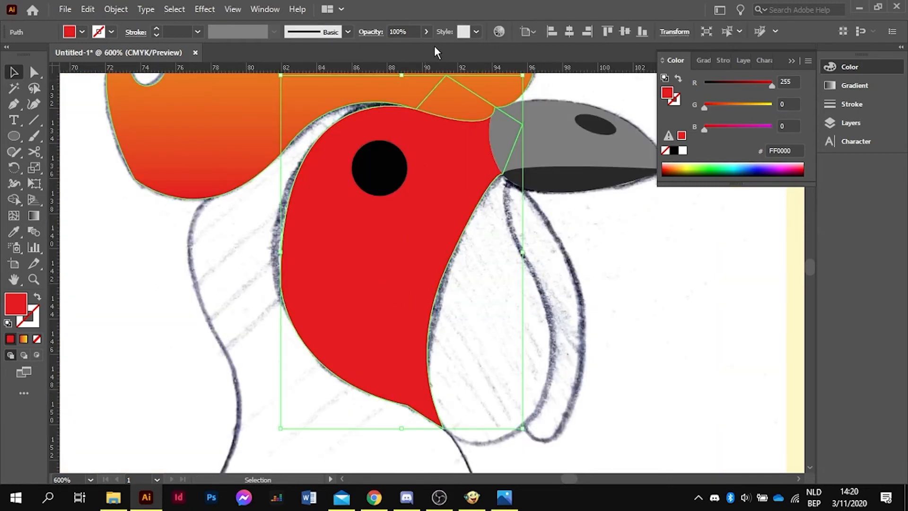
click(427, 32)
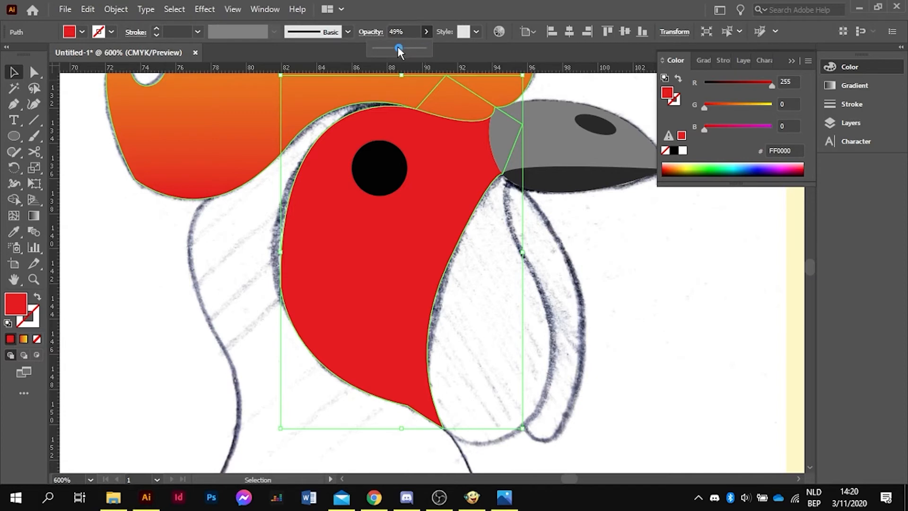
click(397, 47)
click(699, 339)
Cut the face outline with the Scissors tool at both ends of the sketched cheek line, splitting off the rear piece
click(358, 284)
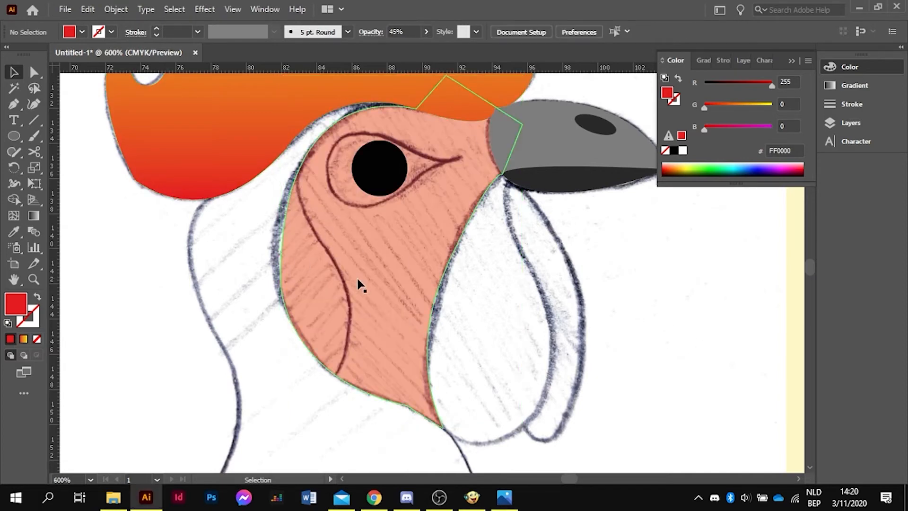
key(c)
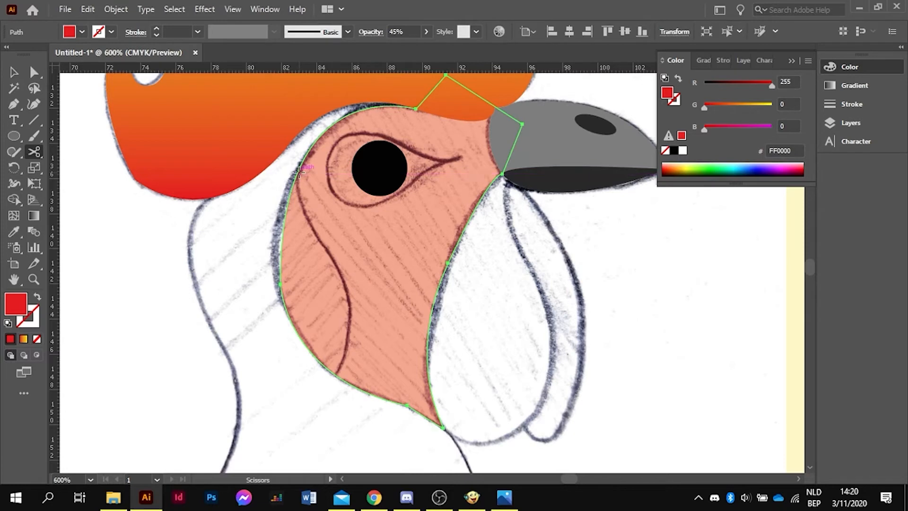
click(299, 172)
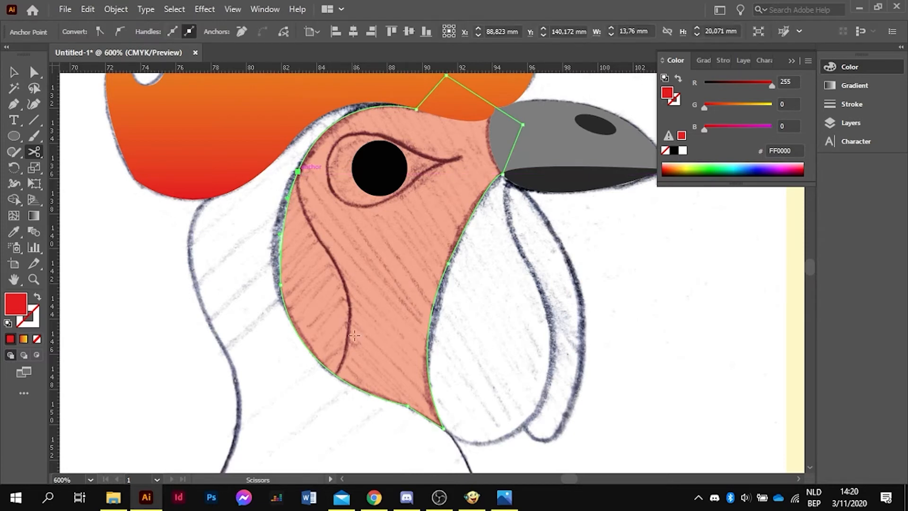
click(342, 375)
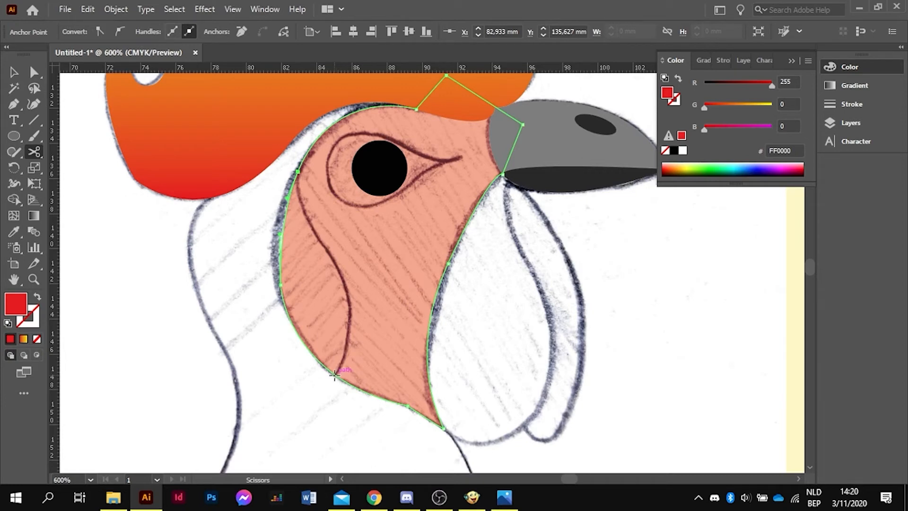
click(335, 375)
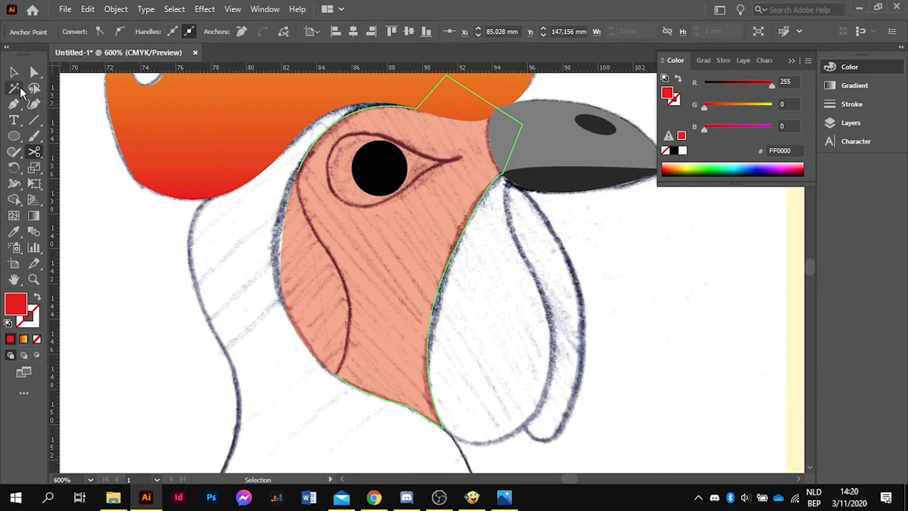
click(14, 72)
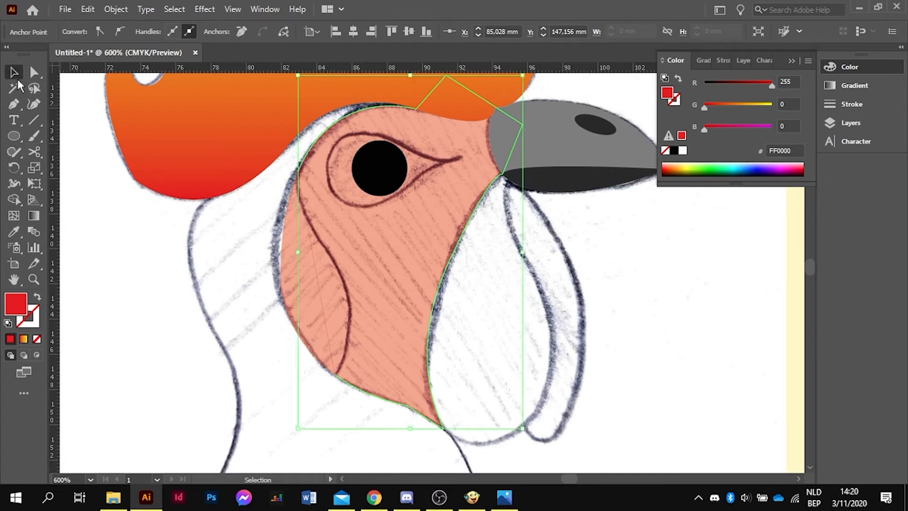
Close the split-off rear cheek piece with the Pen tool, curving its inner edge along the sketched cheek line
scroll(281, 320, up, 1)
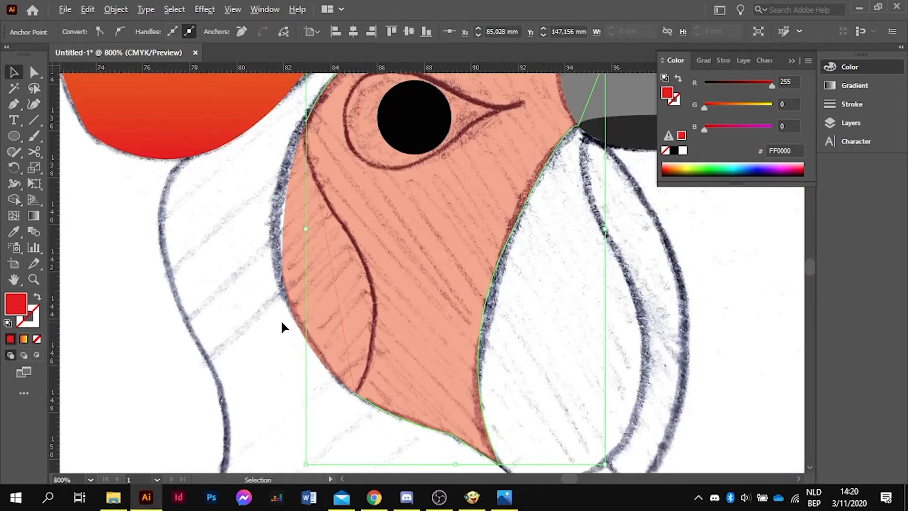
click(11, 107)
click(303, 123)
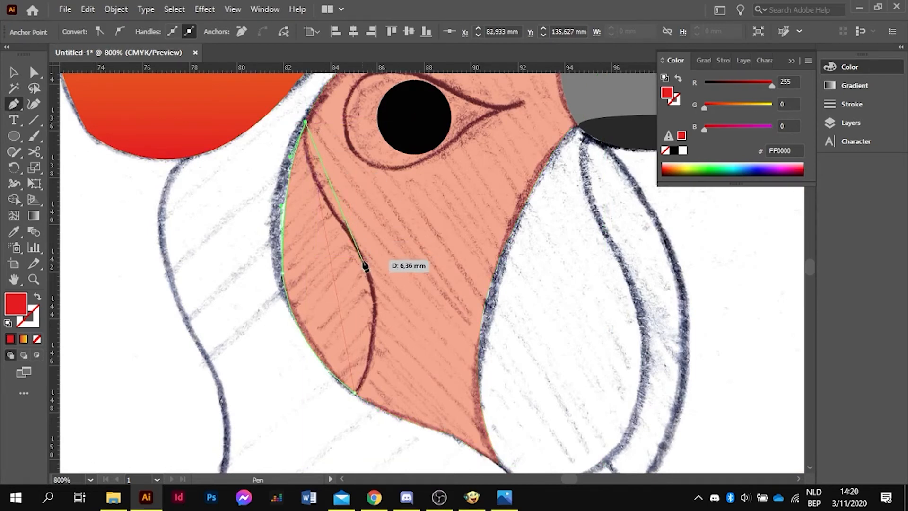
drag(363, 260, 429, 352)
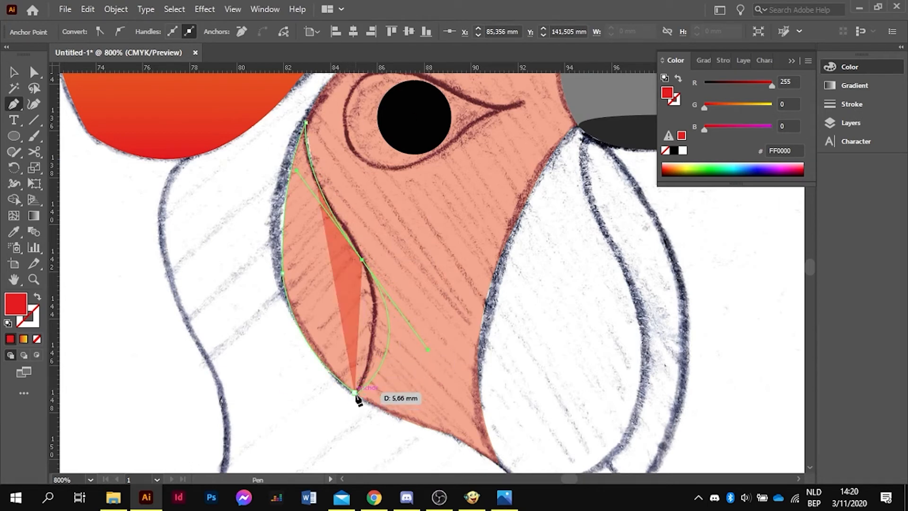
click(357, 396)
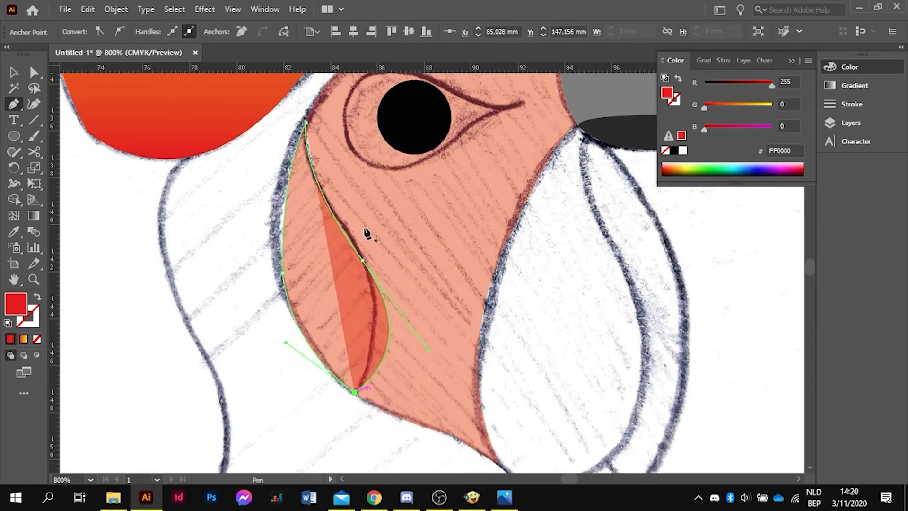
click(13, 72)
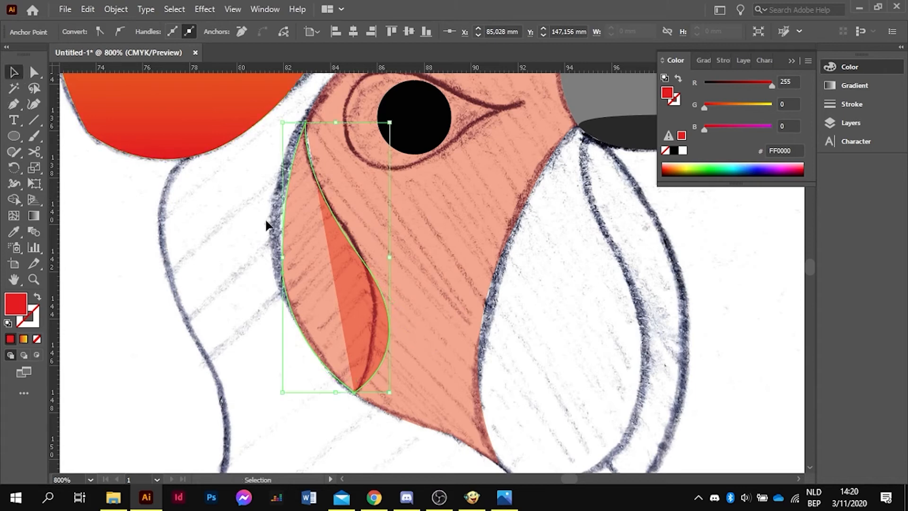
mouse_move(318, 282)
mouse_down()
mouse_move(282, 292)
mouse_move(316, 280)
mouse_move(321, 295)
mouse_up()
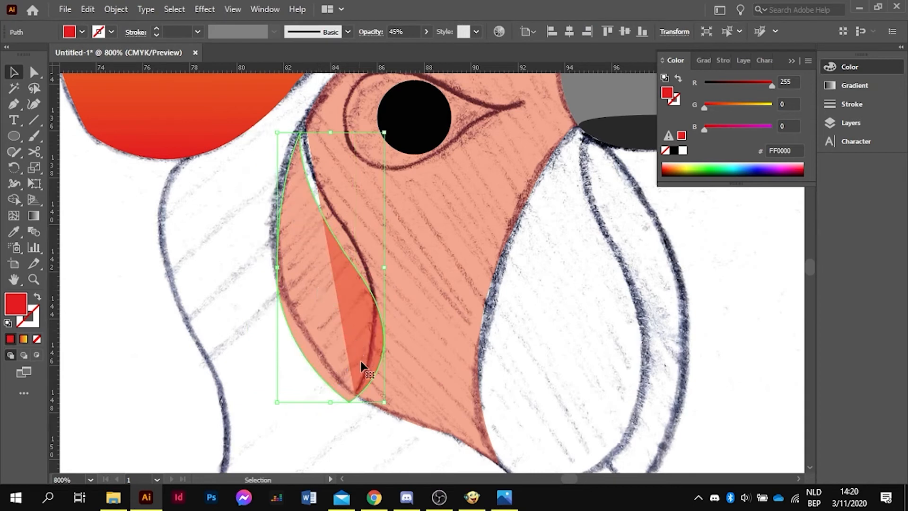
key(ctrl+z)
key(ctrl+z)
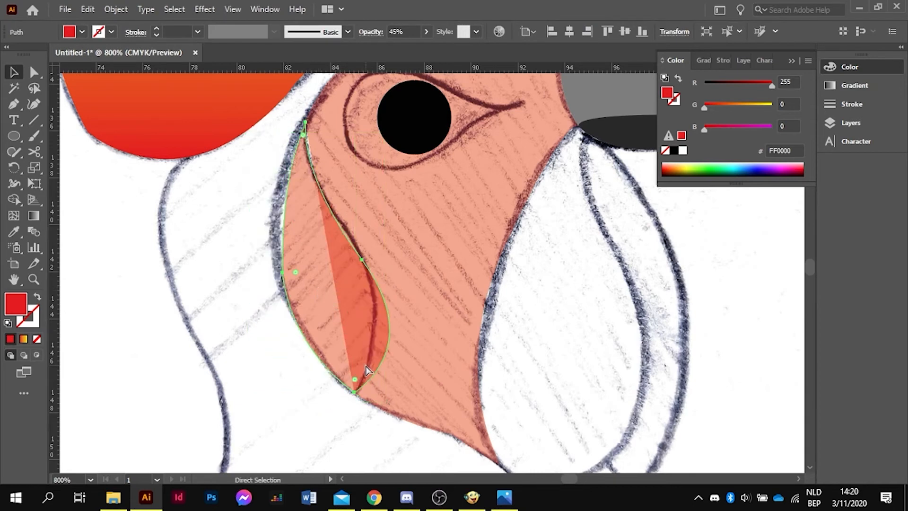
click(302, 410)
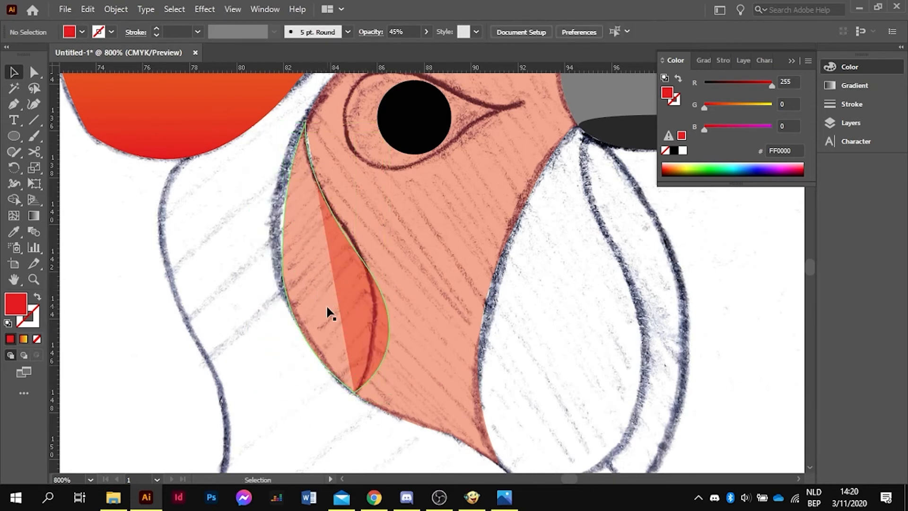
Bring the main face piece forward in the stacking order, above the black eye circle
scroll(307, 142, up, 3)
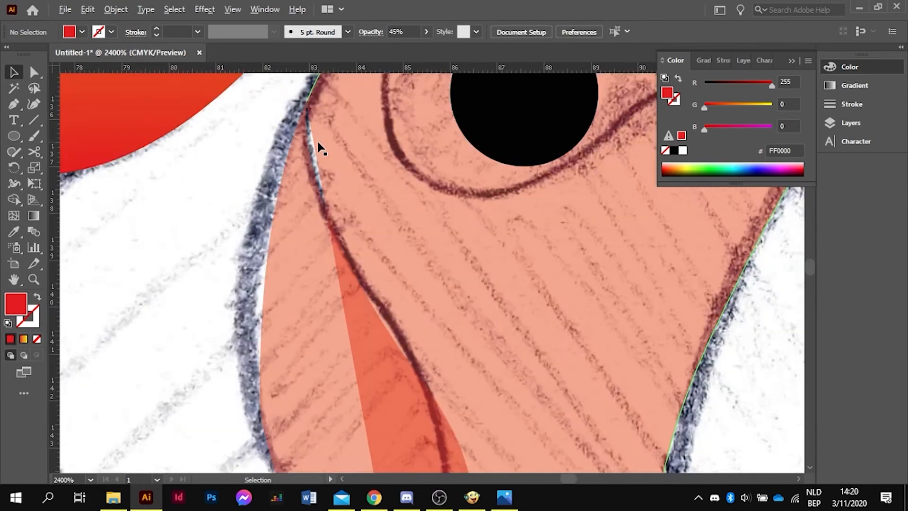
scroll(318, 148, down, 2)
click(343, 160)
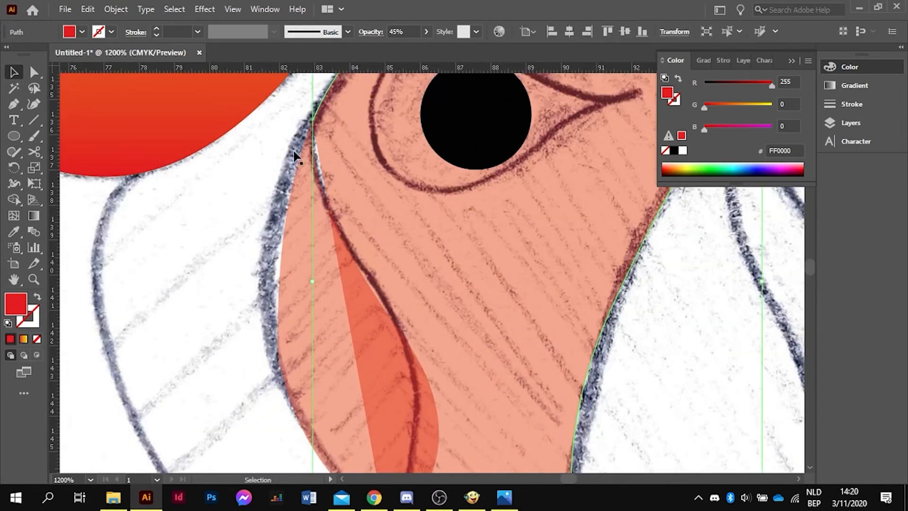
click(14, 104)
right_click(386, 247)
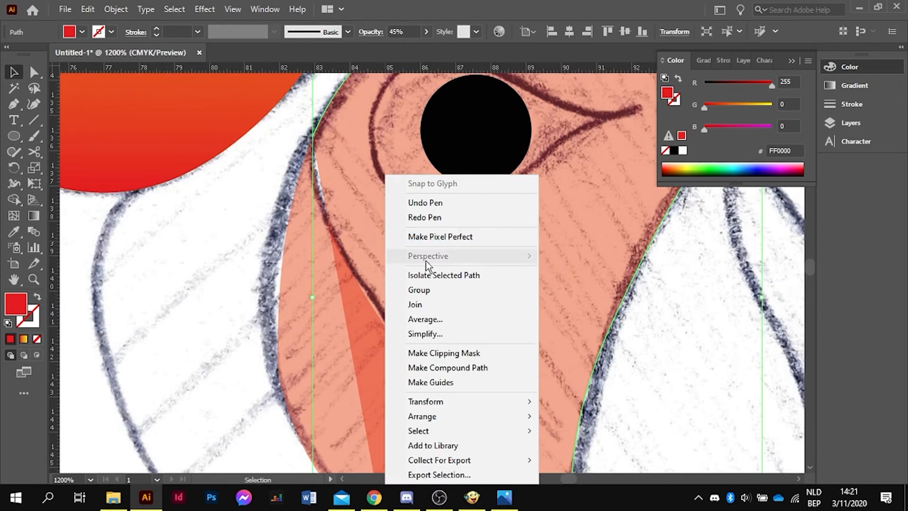
mouse_move(462, 418)
click(611, 421)
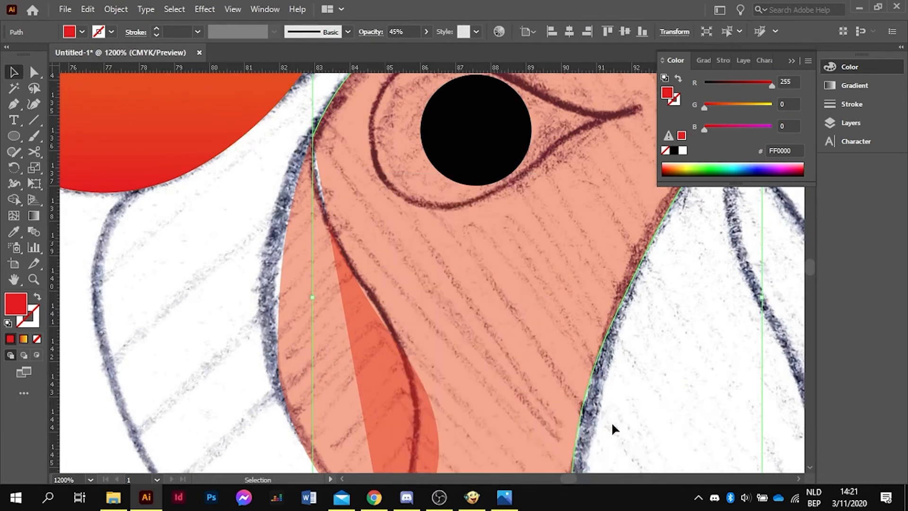
right_click(426, 307)
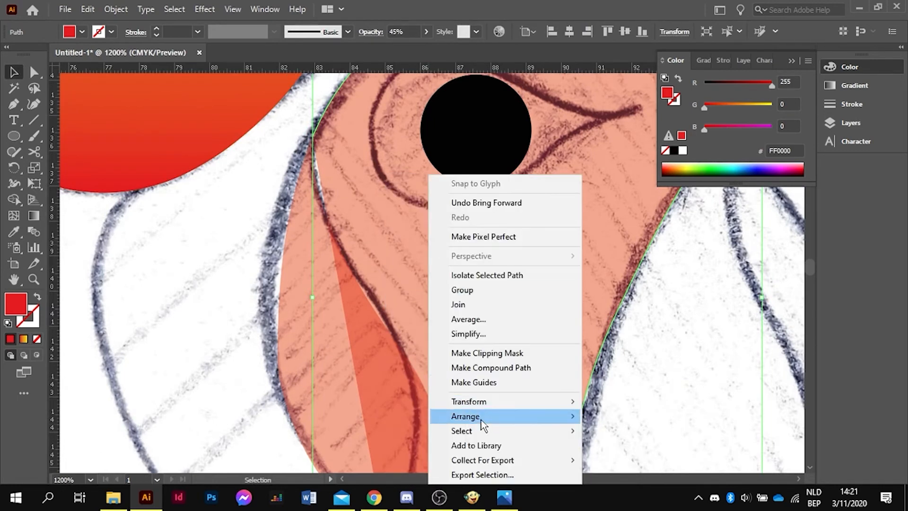
mouse_move(483, 425)
click(674, 417)
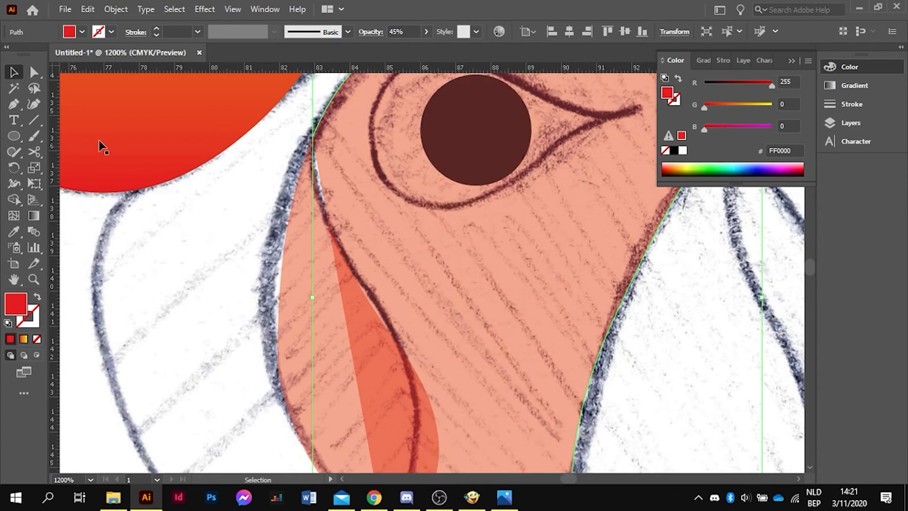
Close the main face piece with the Pen tool, running straight segments across the rear cheek piece from its upper to its lower cut end
click(13, 105)
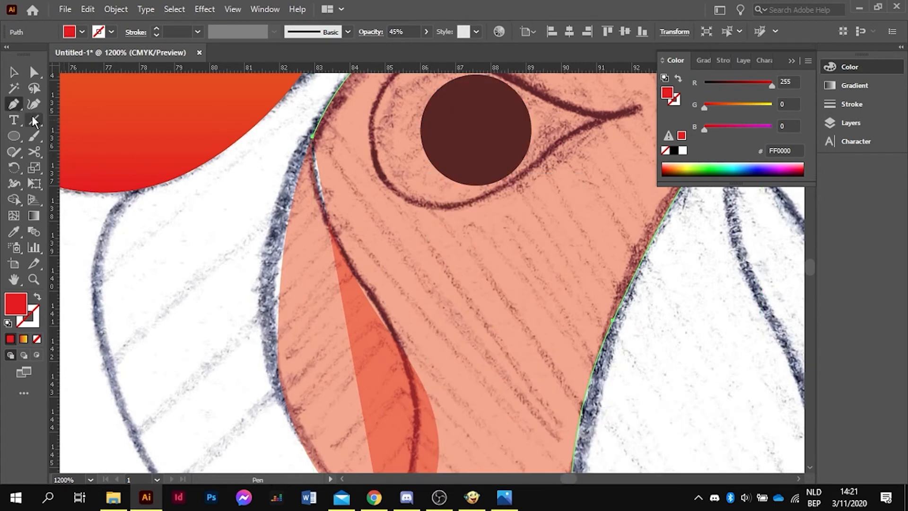
click(312, 137)
scroll(303, 183, down, 1)
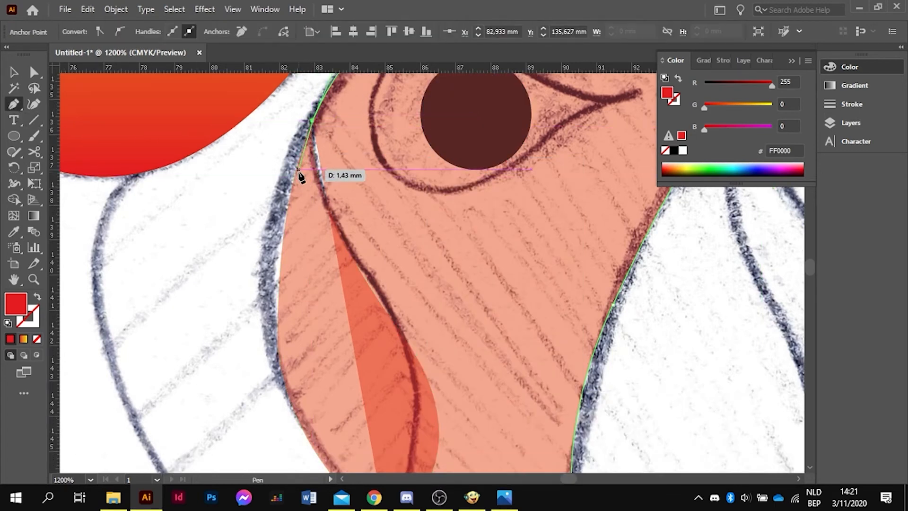
click(296, 169)
click(312, 344)
scroll(328, 298, down, 3)
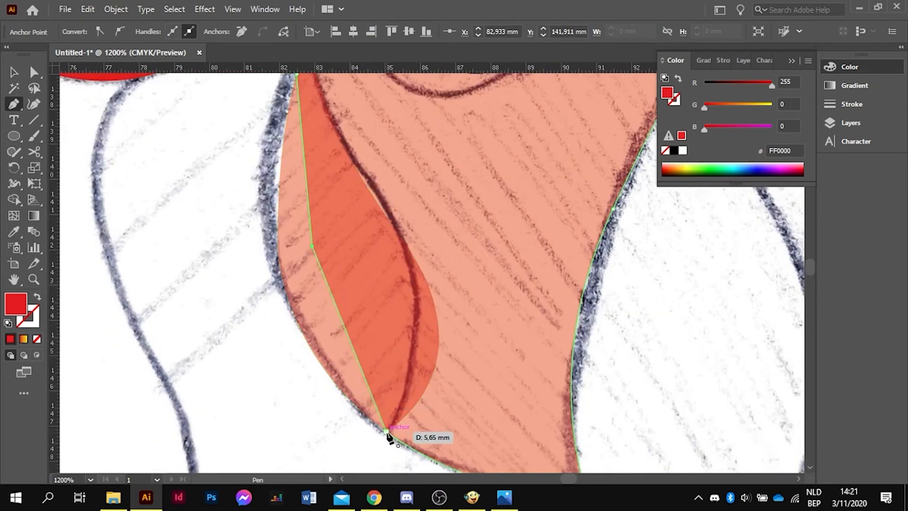
click(387, 430)
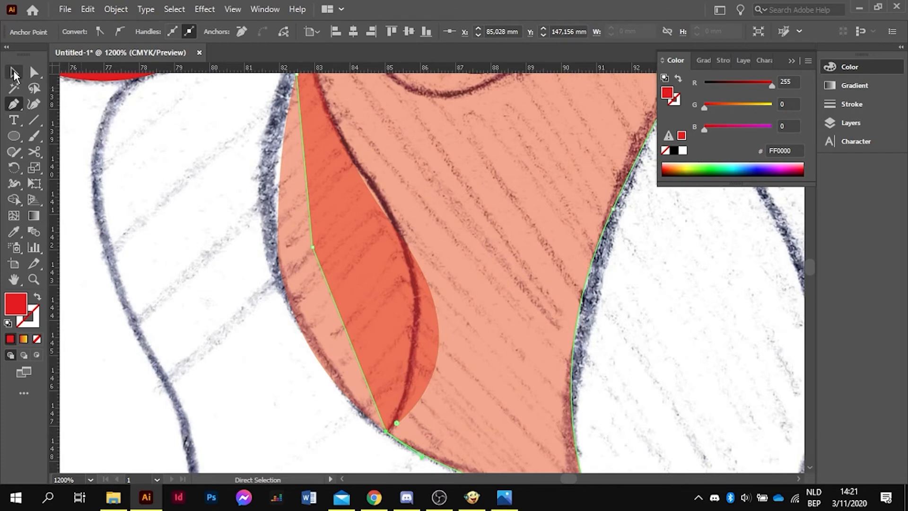
Send the main face piece back in the stacking order, behind the black eye circle
click(14, 73)
scroll(146, 205, down, 2)
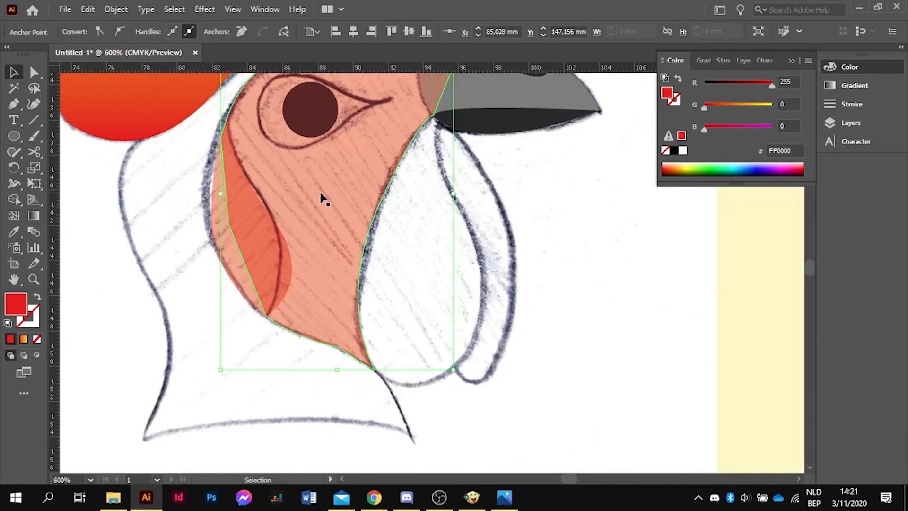
right_click(321, 193)
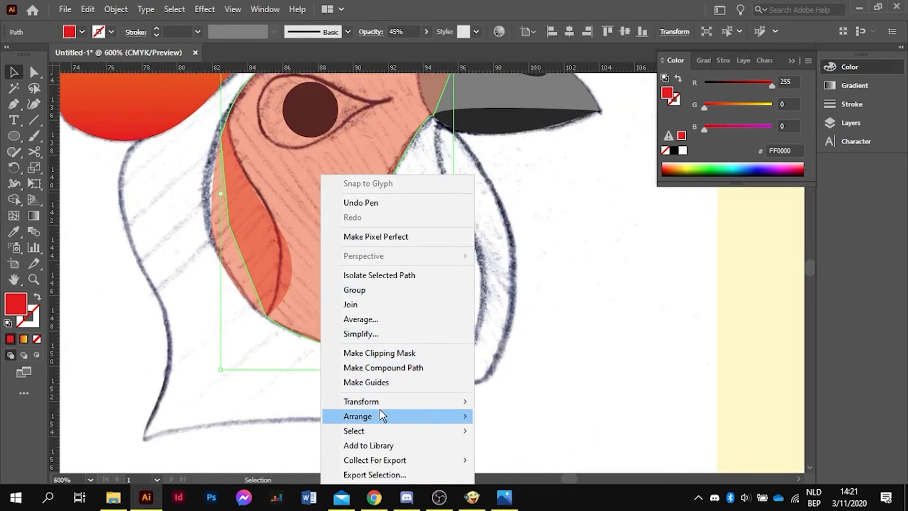
mouse_move(379, 416)
click(525, 458)
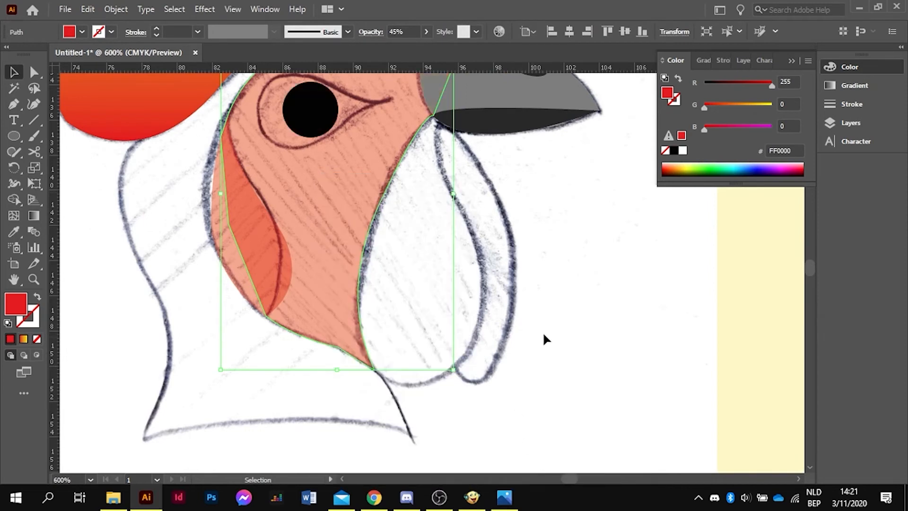
click(567, 326)
Move the black eye circle slightly toward the beak, over the pointed corner of the sketched eye
scroll(321, 249, up, 2)
click(326, 234)
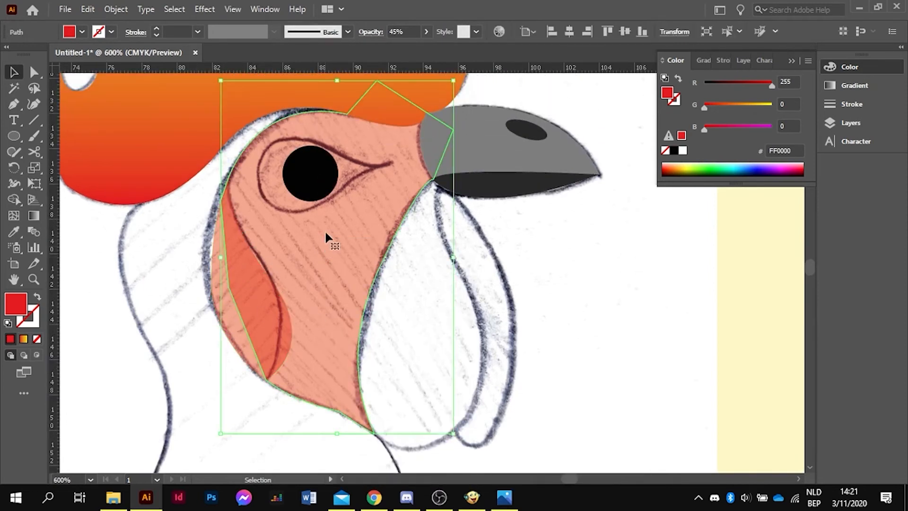
click(211, 291)
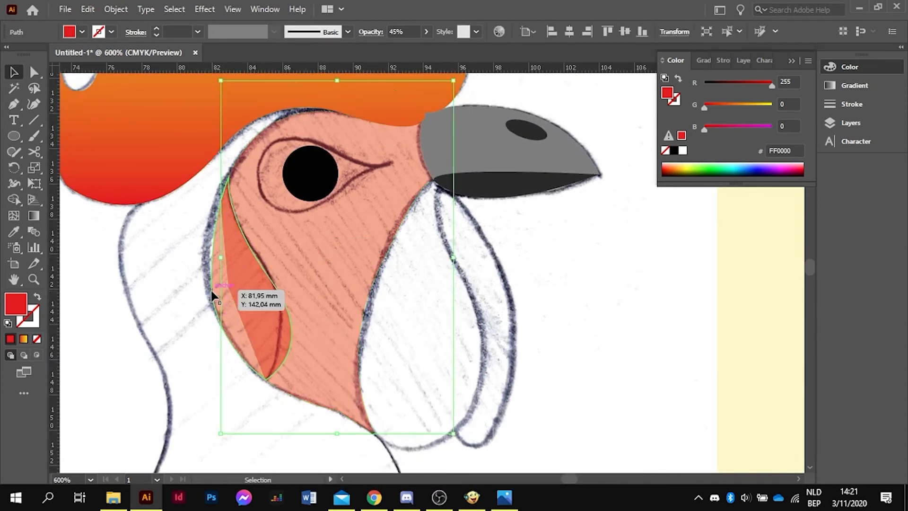
scroll(464, 243, down, 1)
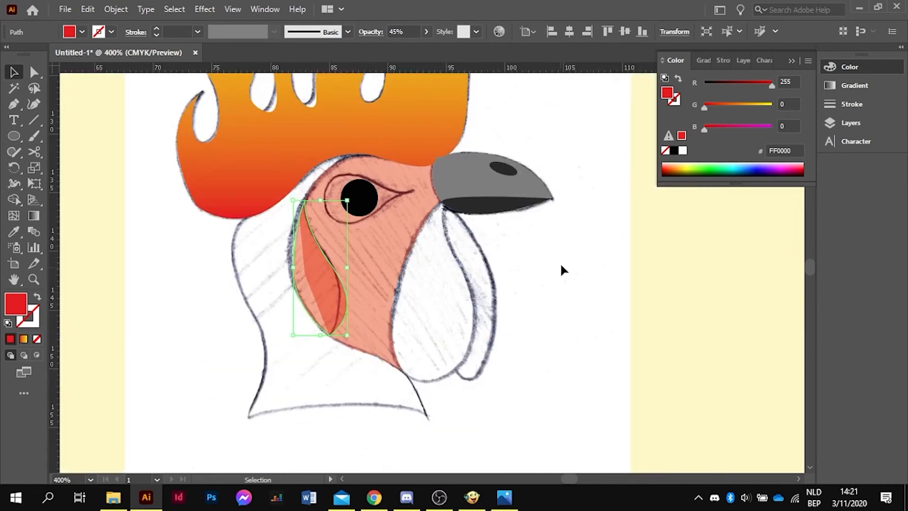
click(561, 255)
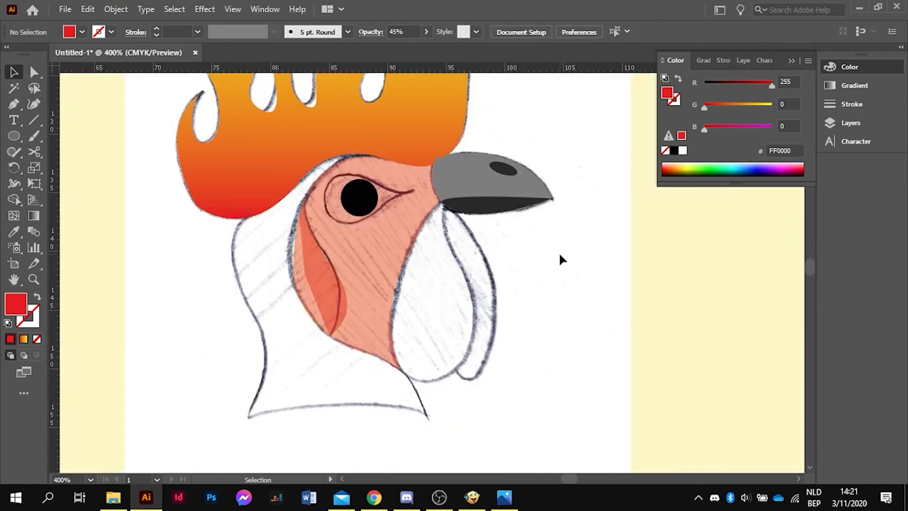
drag(366, 197, 387, 195)
click(572, 334)
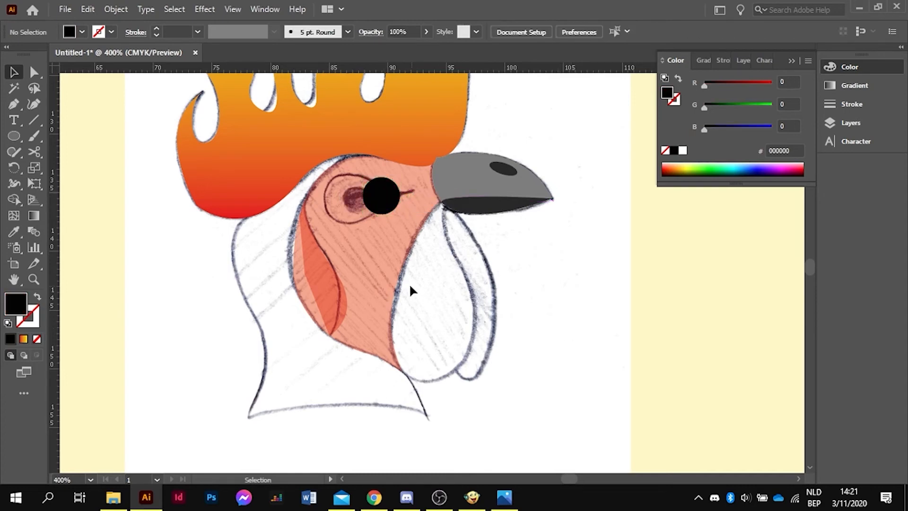
Fill the main face piece with the red-to-yellow linear gradient at an angle of -90°
click(382, 277)
click(832, 87)
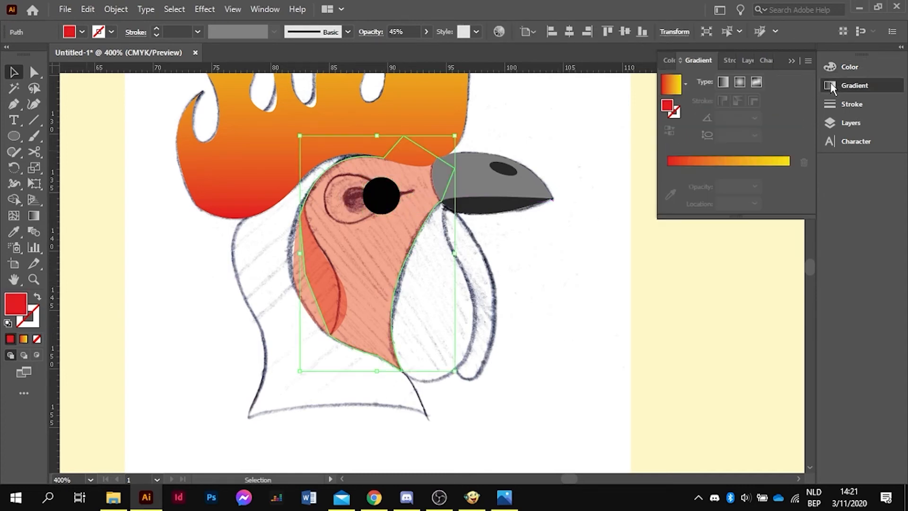
click(669, 94)
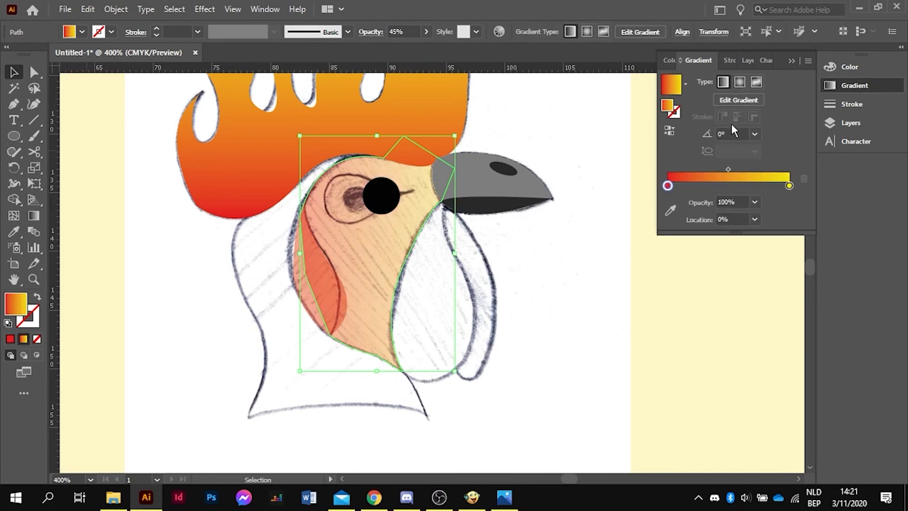
click(752, 134)
click(772, 205)
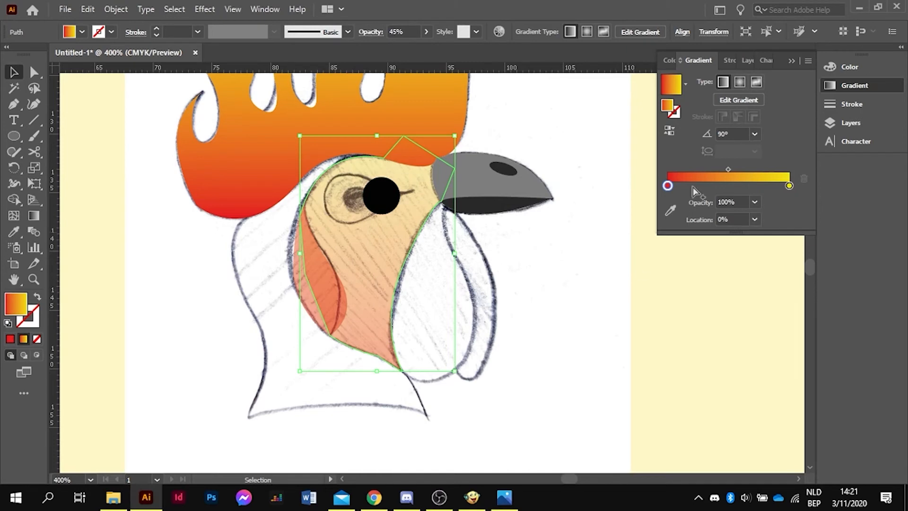
click(755, 135)
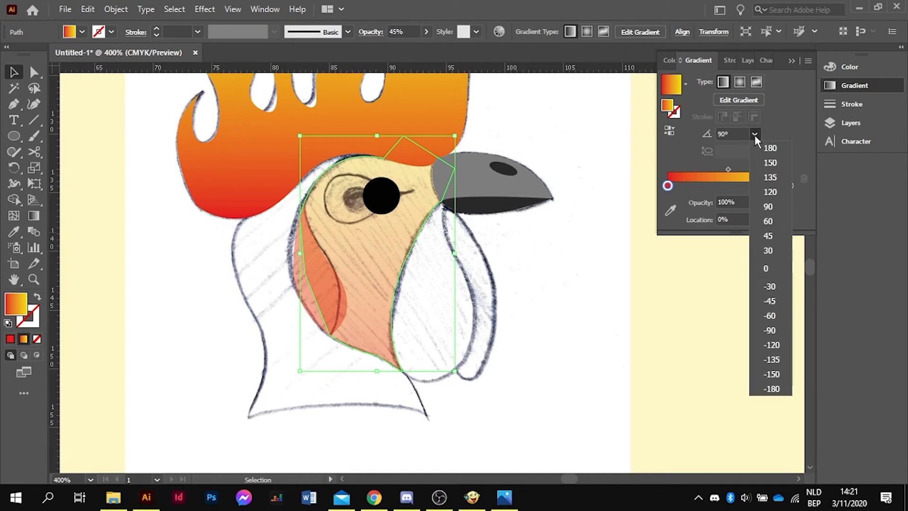
click(771, 331)
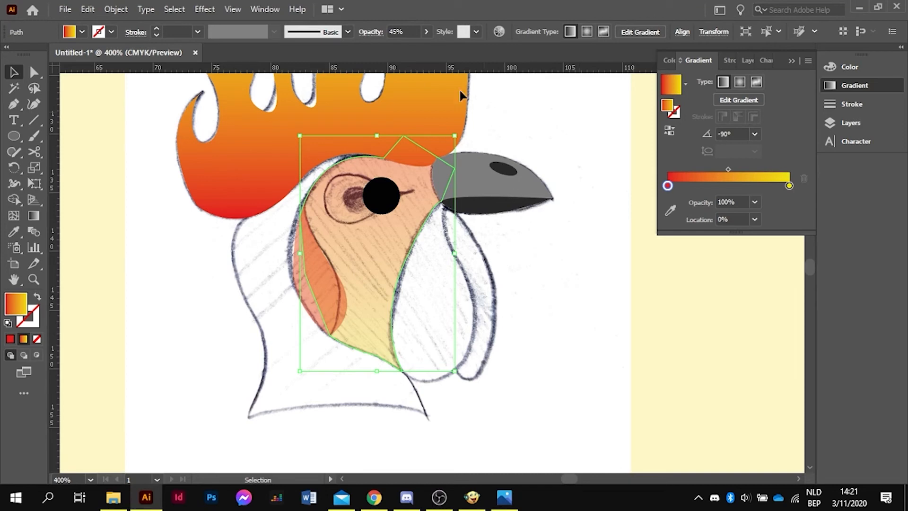
Raise the opacity of the main face piece and the rear cheek piece to 100%
click(427, 32)
drag(401, 44, 504, 151)
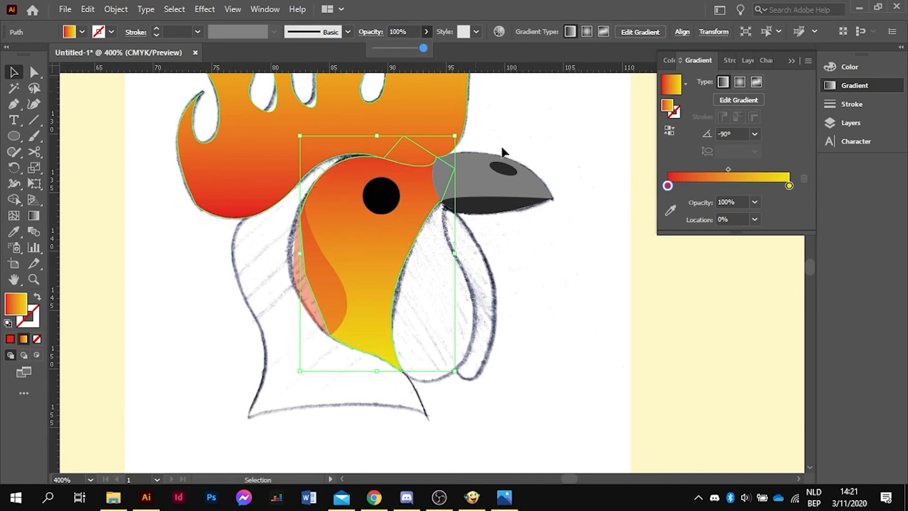
click(609, 309)
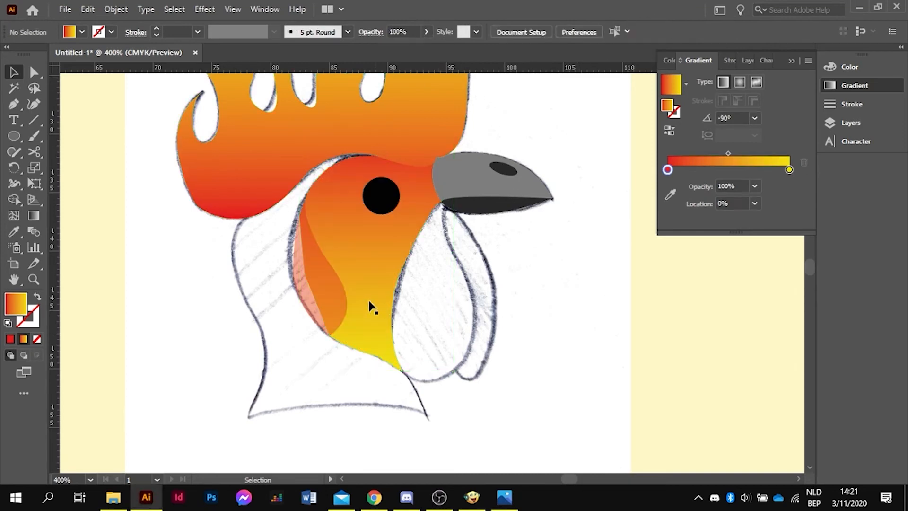
click(307, 293)
click(428, 33)
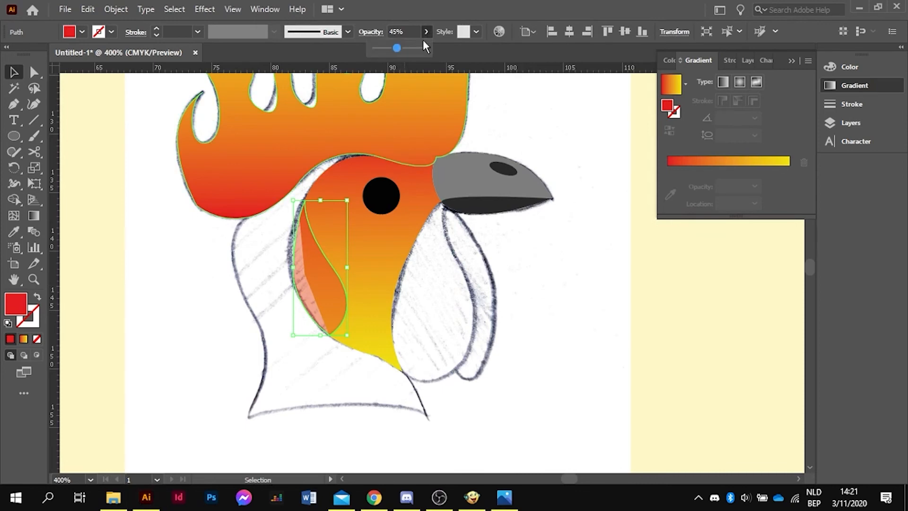
drag(397, 47, 426, 48)
click(581, 276)
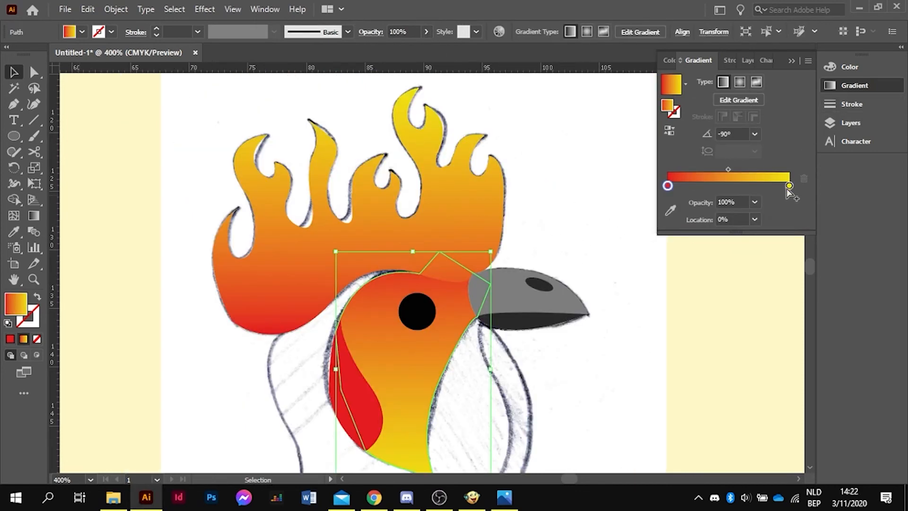
Change the yellow end stop of the main face piece's gradient to dark red, 5B0000
drag(788, 186, 793, 189)
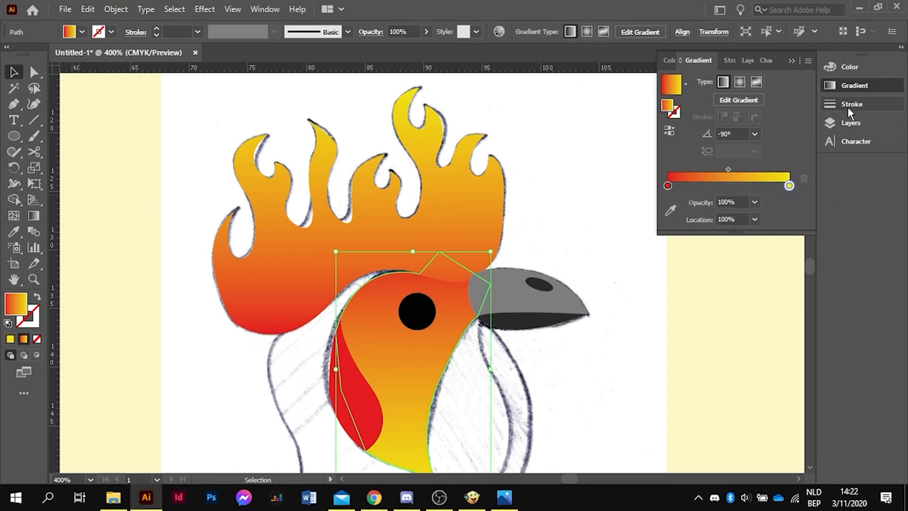
click(866, 62)
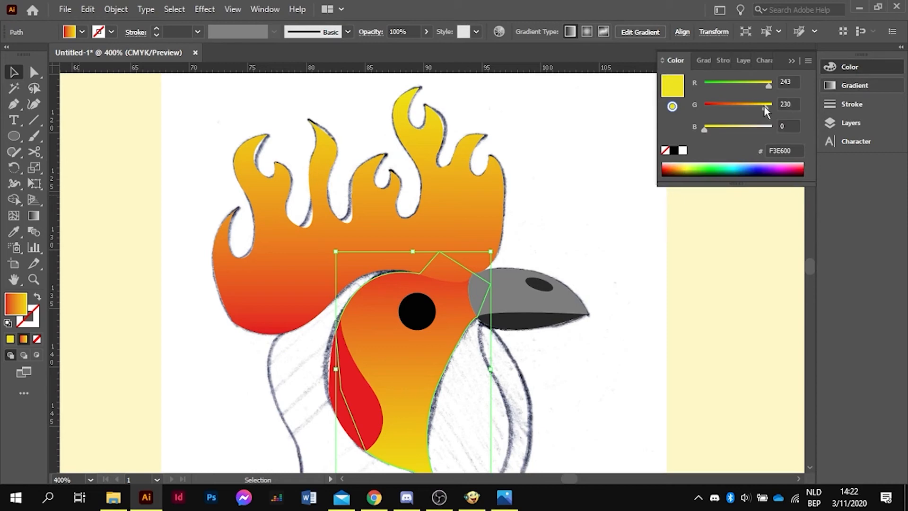
click(703, 106)
drag(757, 82, 729, 83)
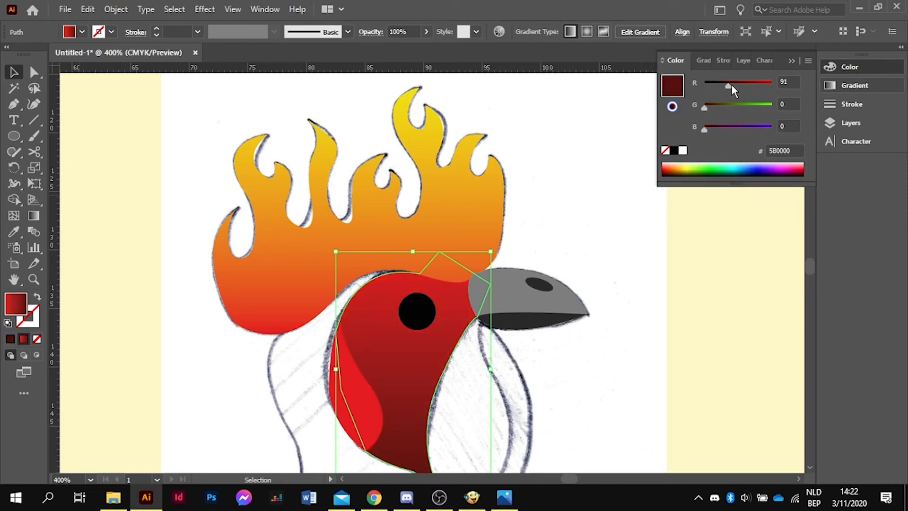
click(621, 260)
Trace the front wattle's outer edge with the Pen tool, from the beak corner around the bottom curve to the face's lower tip
scroll(606, 236, down, 3)
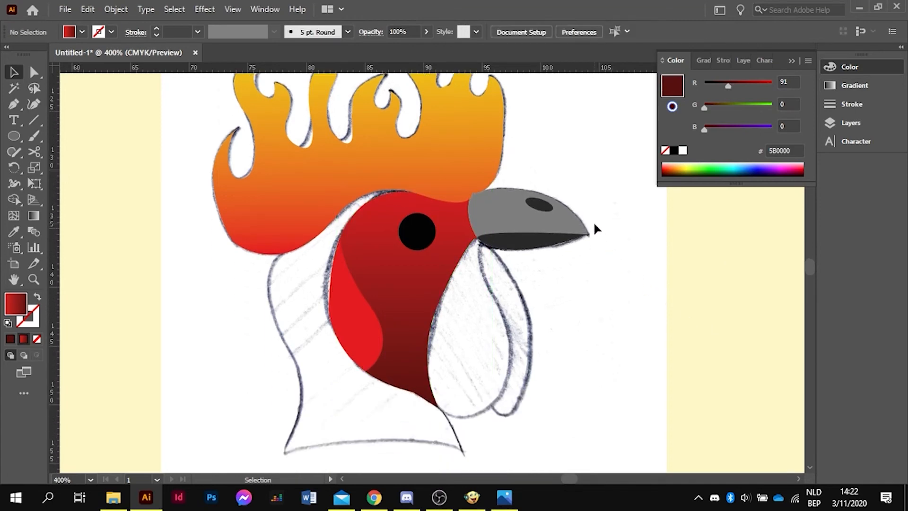
scroll(606, 229, down, 1)
scroll(630, 219, up, 1)
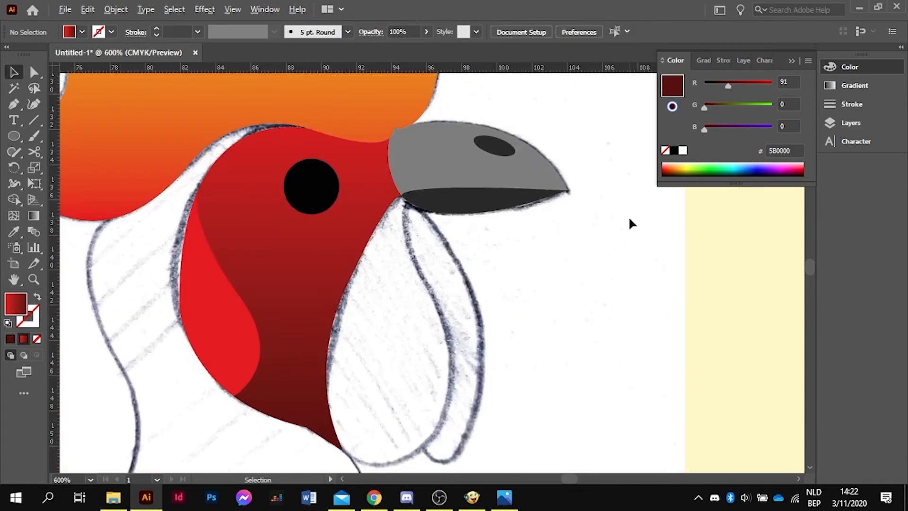
scroll(630, 219, down, 1)
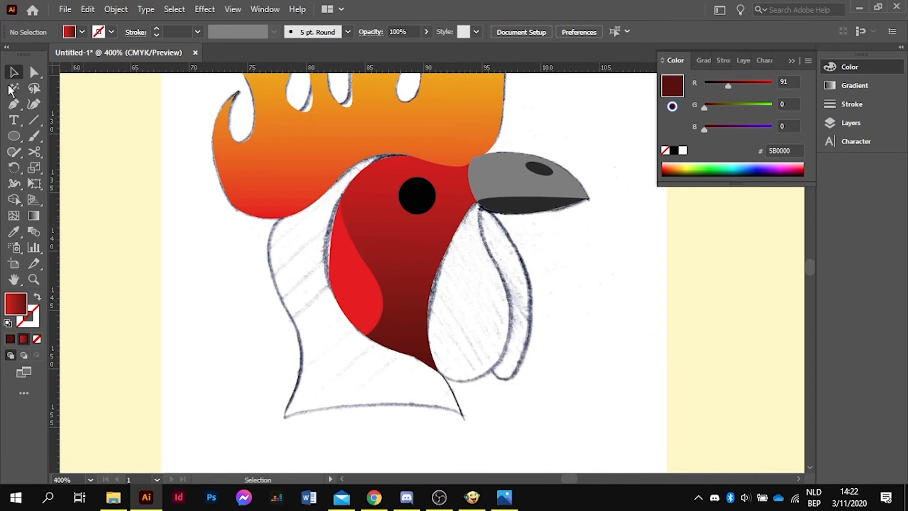
click(13, 104)
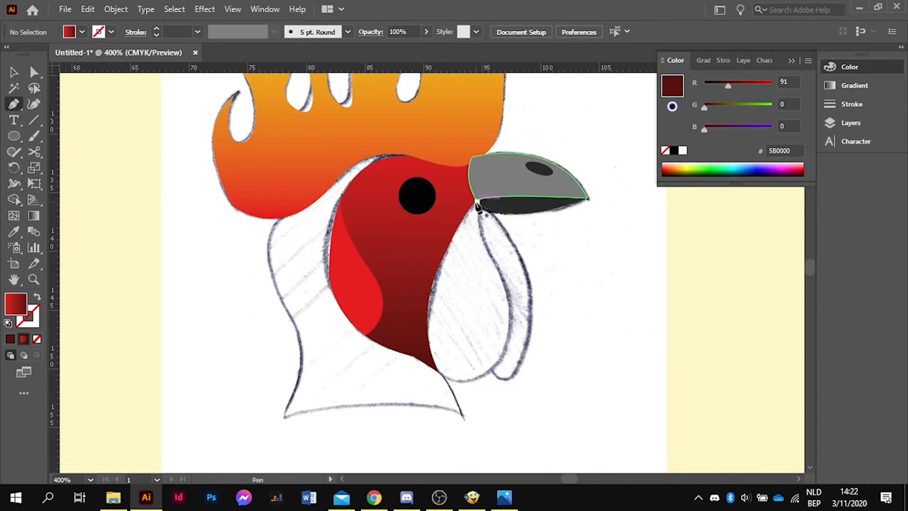
mouse_move(502, 274)
mouse_down()
mouse_move(511, 300)
mouse_move(497, 269)
mouse_move(510, 282)
mouse_up()
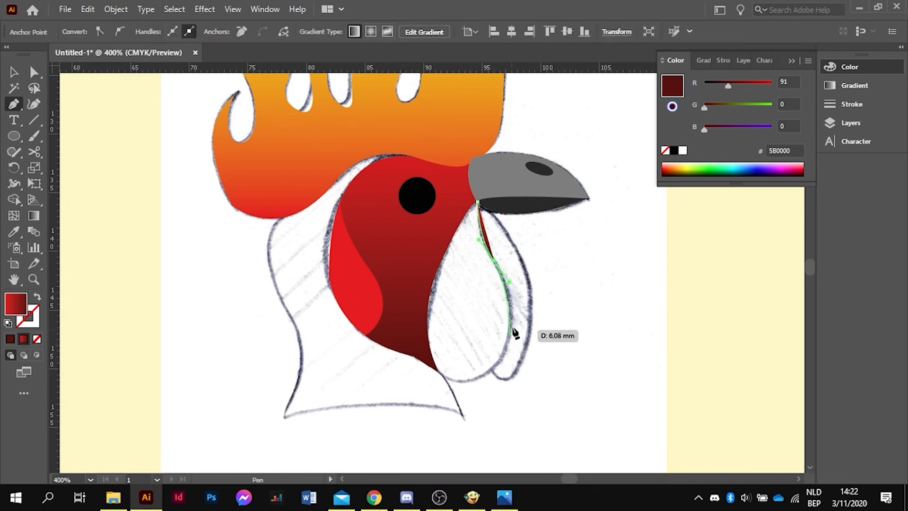
drag(504, 351, 492, 366)
scroll(488, 382, up, 3)
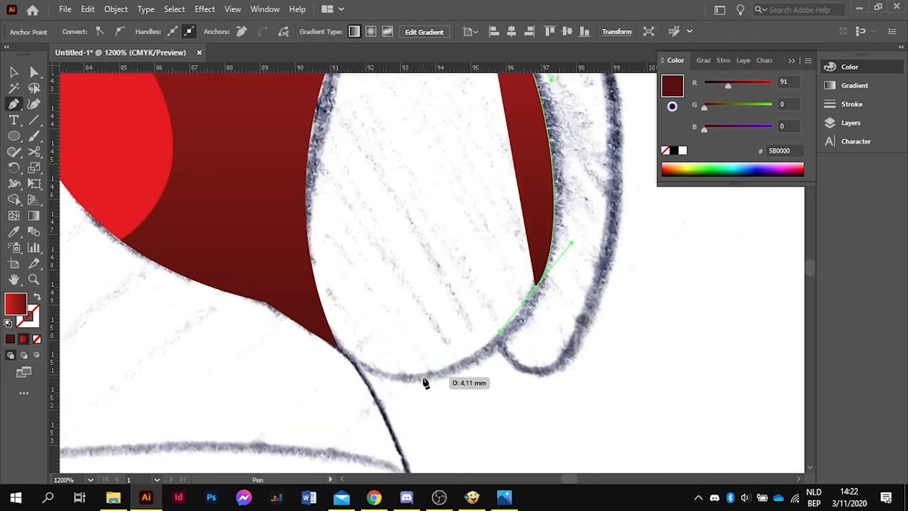
drag(424, 377, 388, 378)
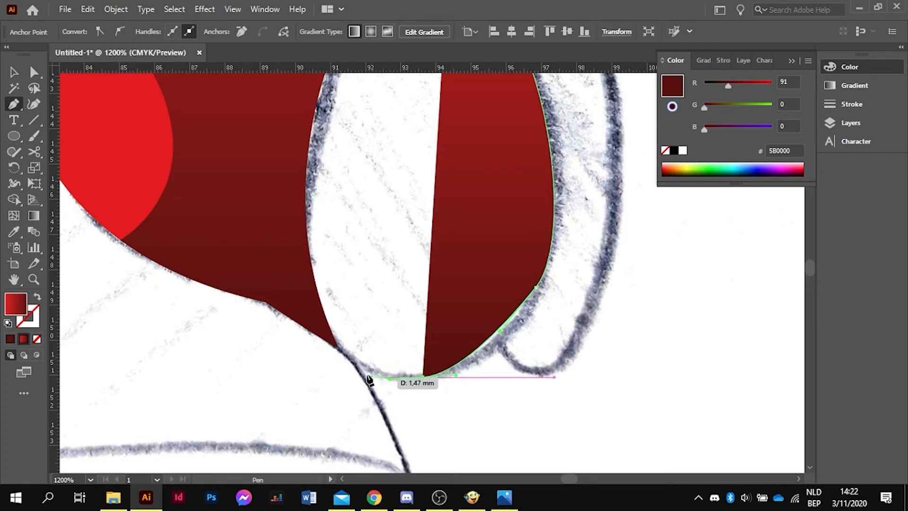
click(338, 351)
Close the front wattle's path with straight segments running over the face and beak base, back to the starting point at the beak corner
scroll(331, 331, up, 3)
scroll(350, 355, down, 1)
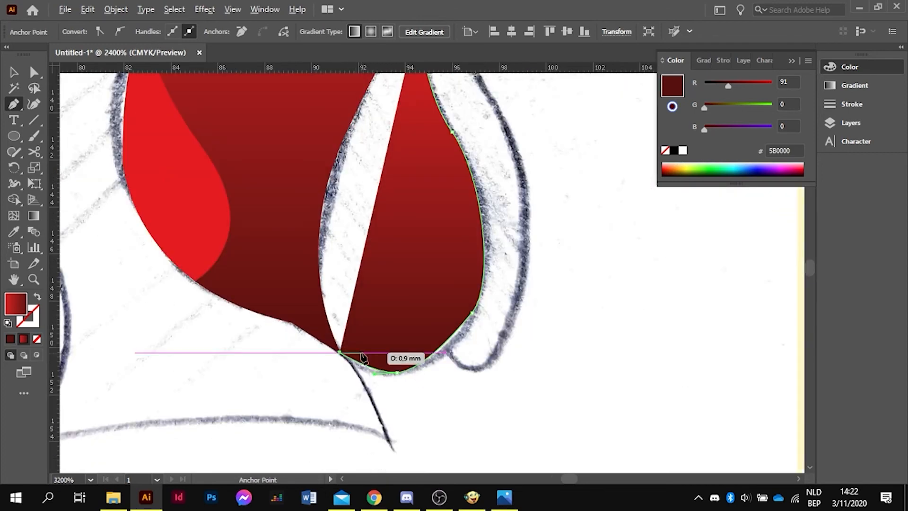
scroll(363, 358, down, 4)
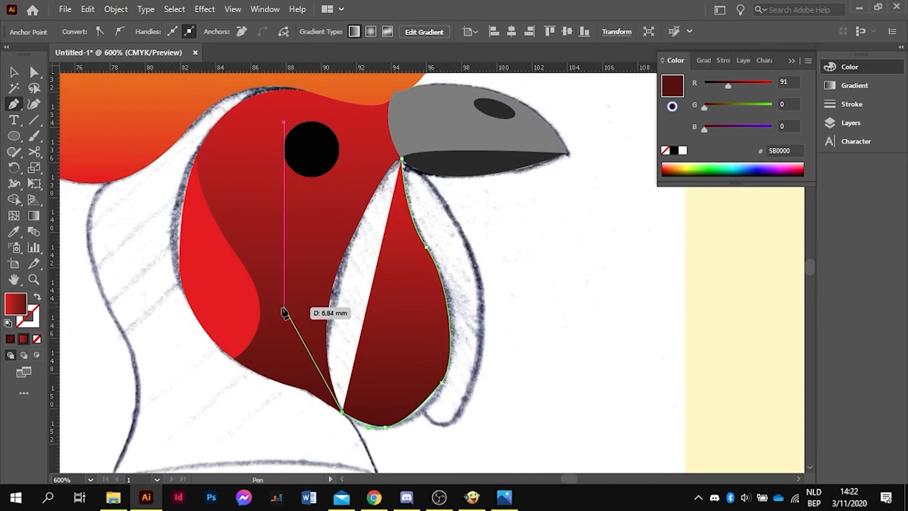
click(284, 309)
click(312, 209)
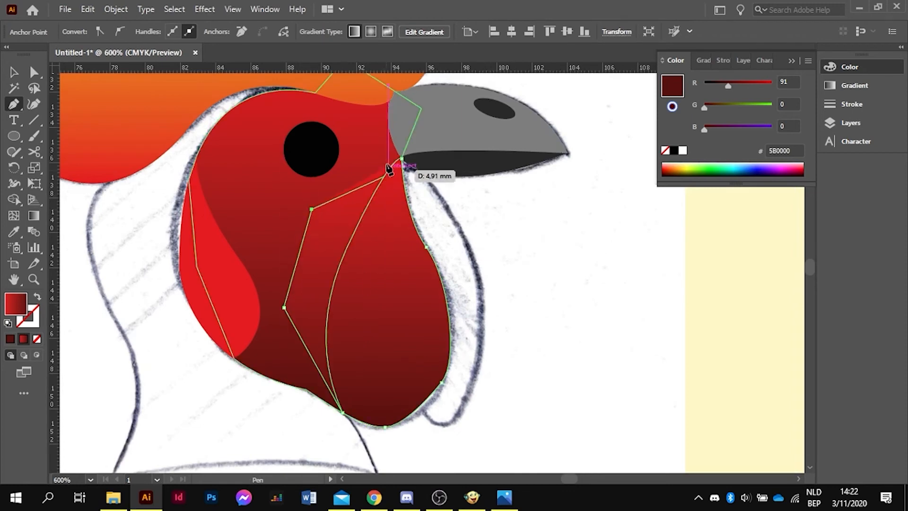
click(371, 127)
click(419, 119)
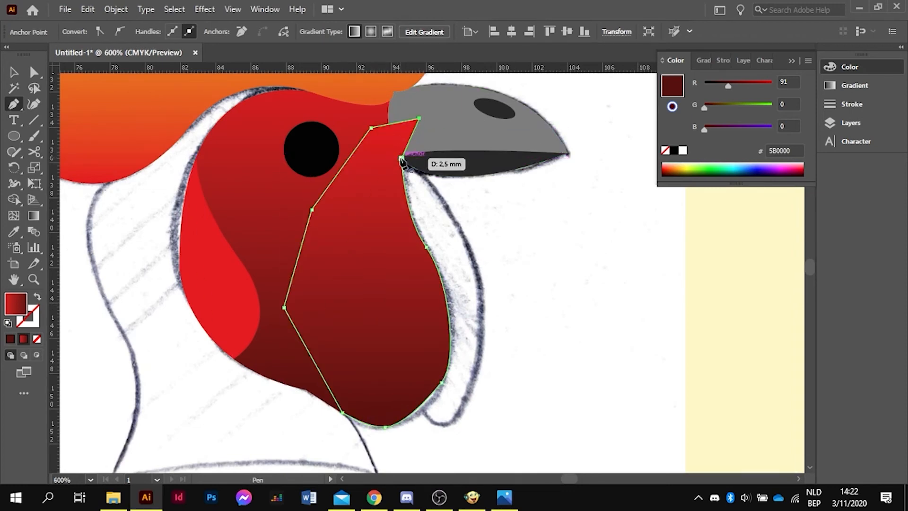
click(401, 160)
Send the front wattle to the back so that it lies behind the main face piece
click(14, 72)
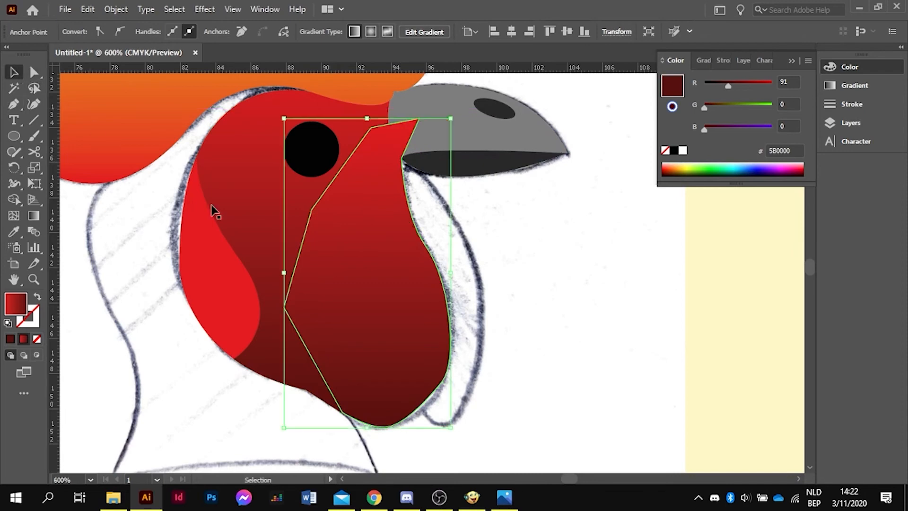
right_click(400, 313)
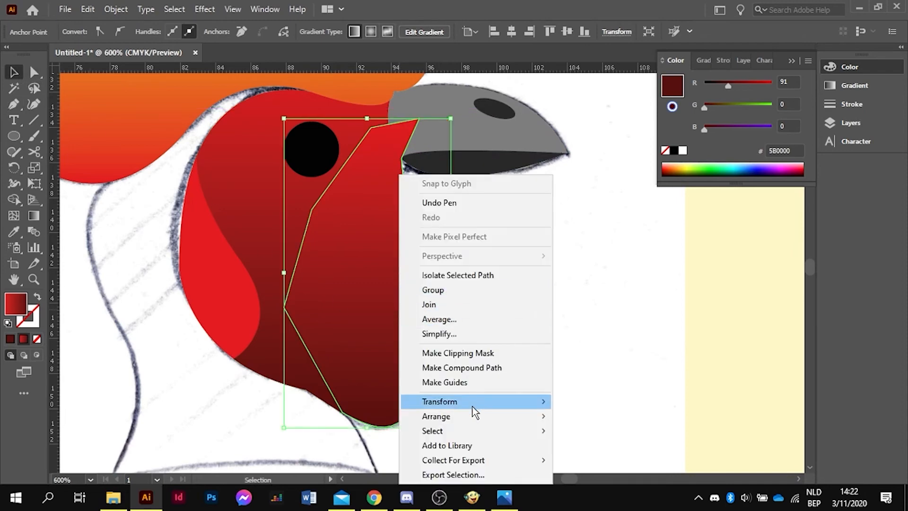
mouse_move(473, 416)
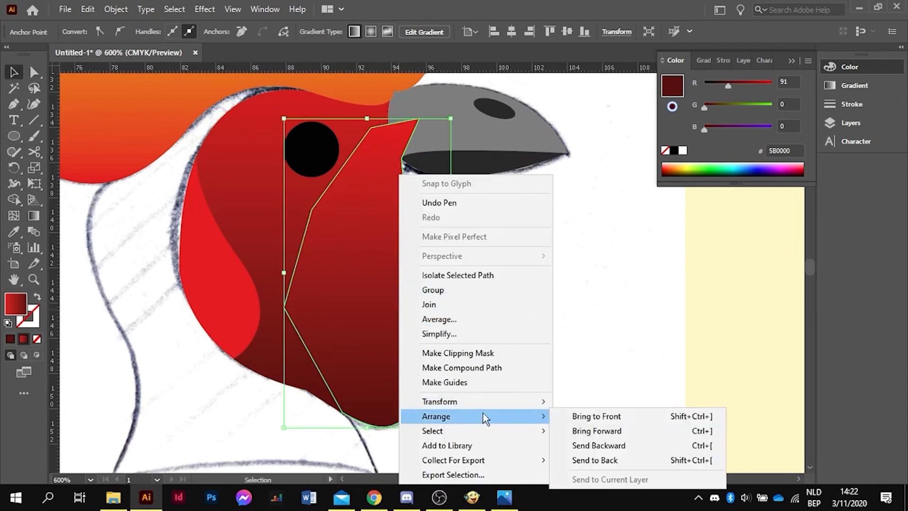
click(610, 461)
click(589, 354)
scroll(588, 354, down, 1)
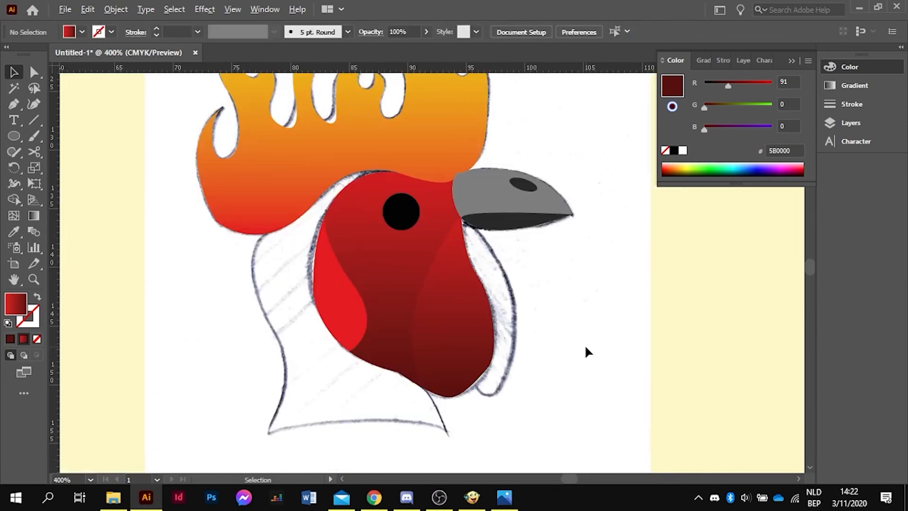
Add a point on the front wattle's lower outer edge with the Curvature tool and pull it outward to follow the sketch line
scroll(478, 373, up, 2)
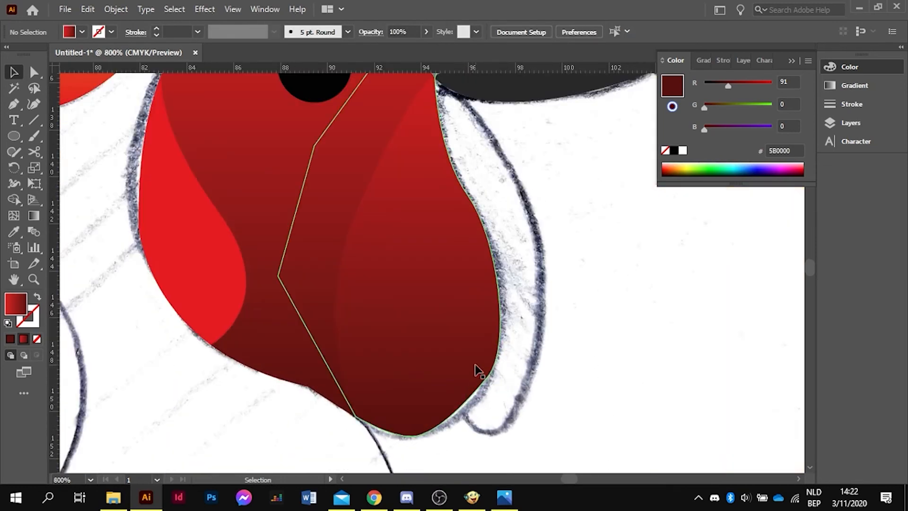
click(475, 366)
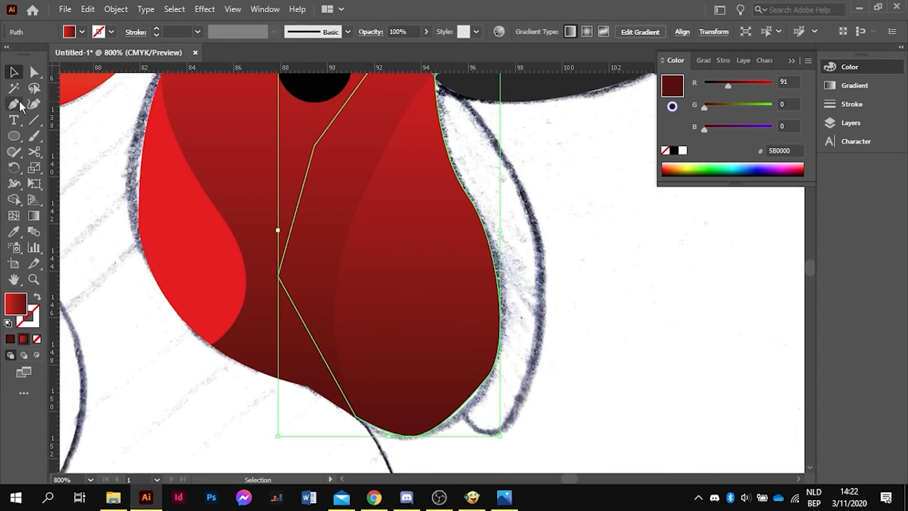
click(34, 104)
scroll(480, 345, up, 2)
scroll(480, 402, down, 3)
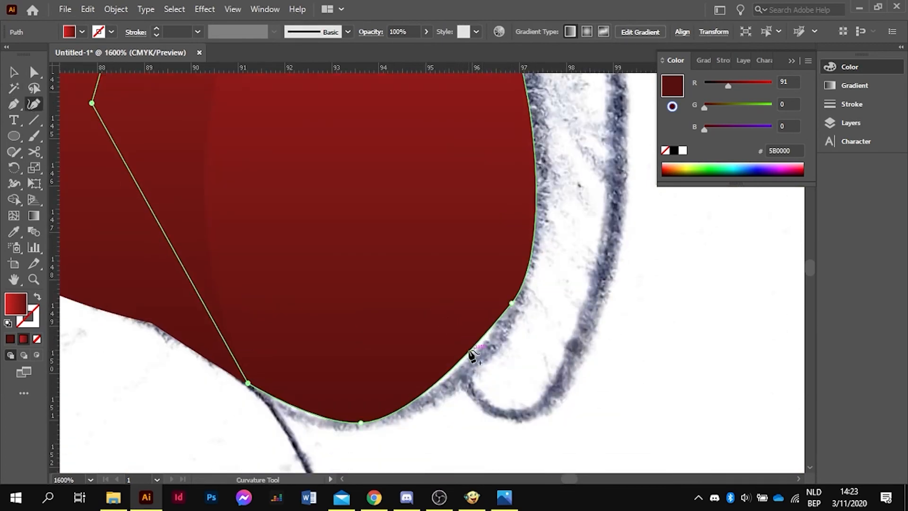
click(471, 353)
drag(470, 353, 485, 356)
scroll(450, 370, down, 2)
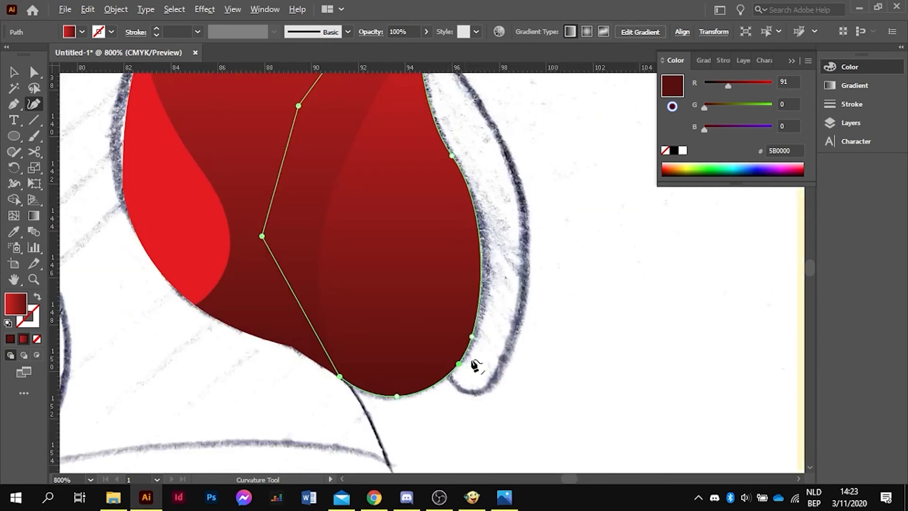
scroll(480, 368, up, 1)
scroll(481, 370, down, 2)
scroll(492, 362, up, 3)
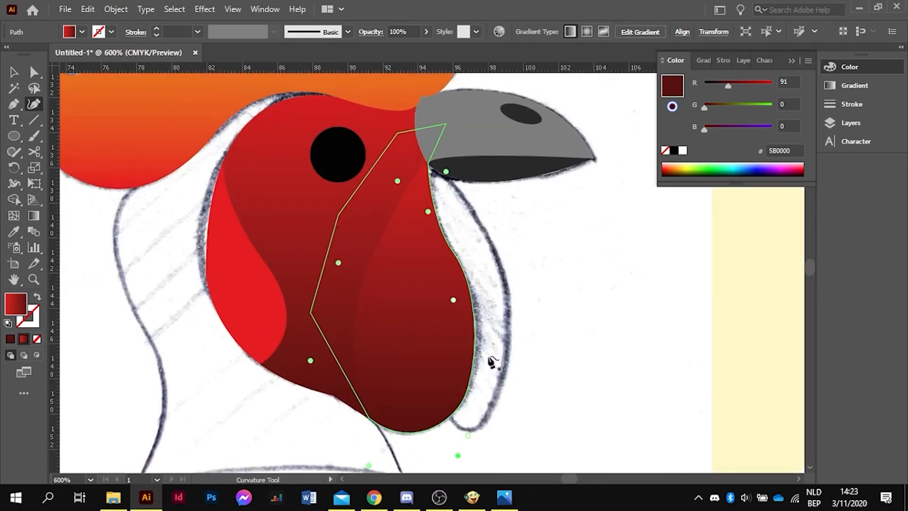
click(14, 74)
click(595, 303)
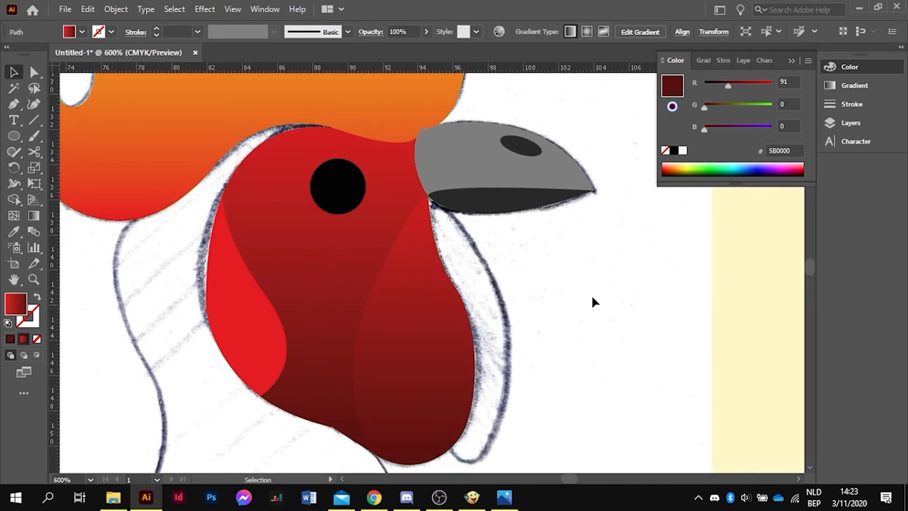
Trace the second wattle with the Pen tool from the beak corner around its lower tip, closing the path across the face
key(p)
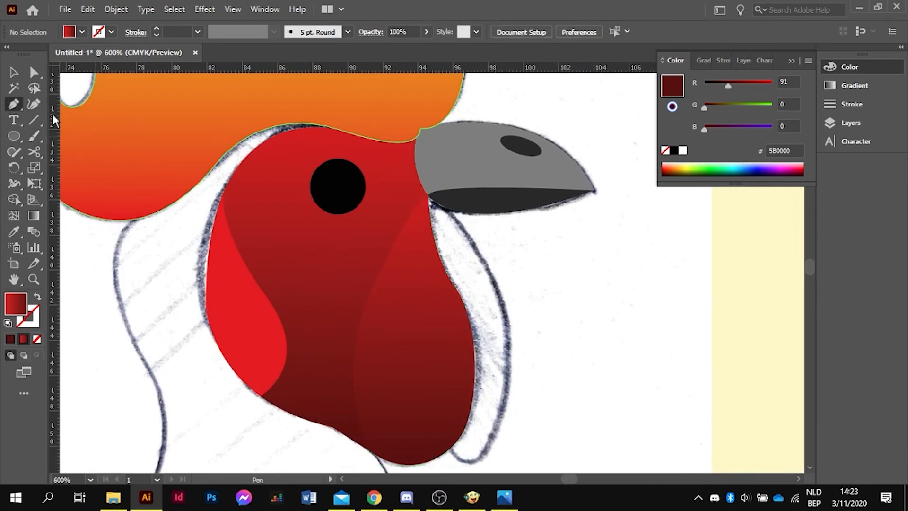
click(428, 194)
scroll(473, 227, down, 3)
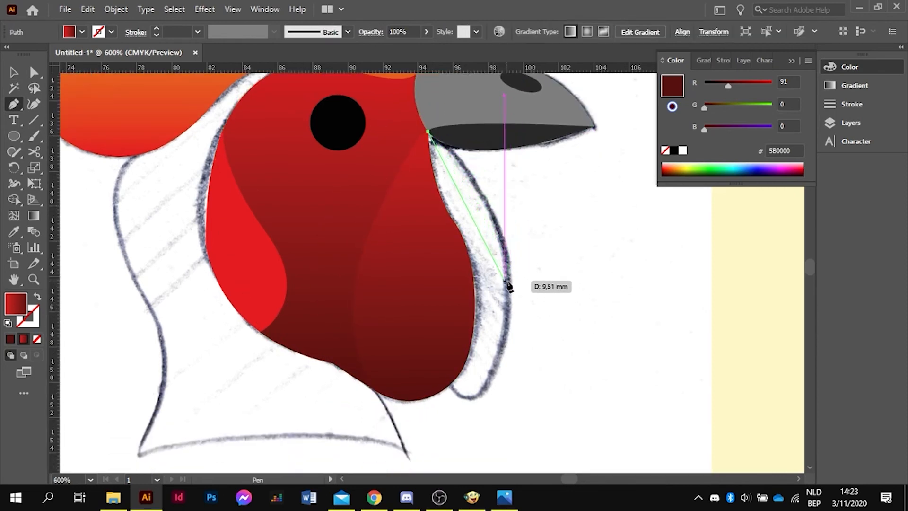
drag(508, 283, 511, 354)
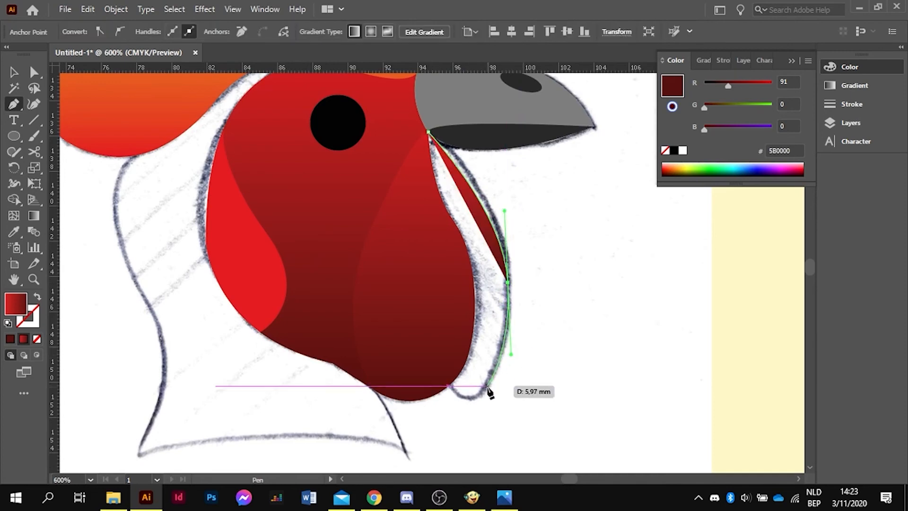
drag(487, 385, 428, 287)
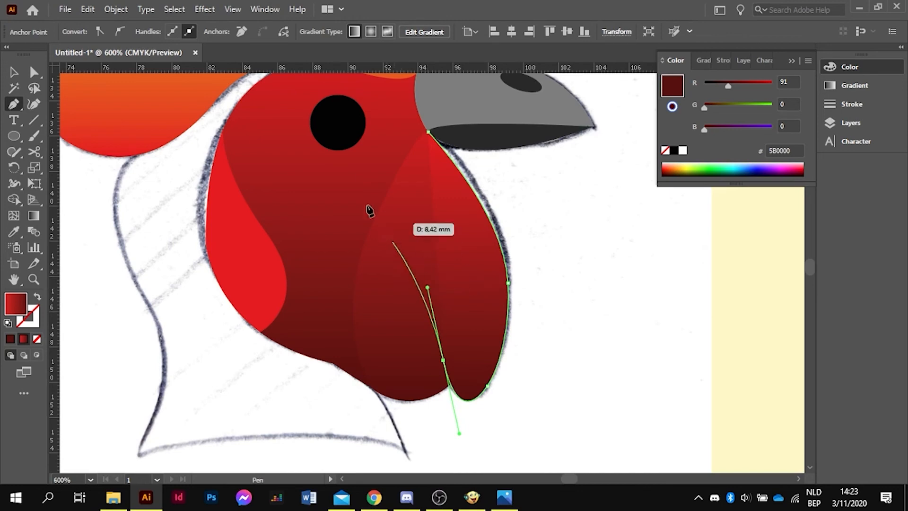
click(343, 183)
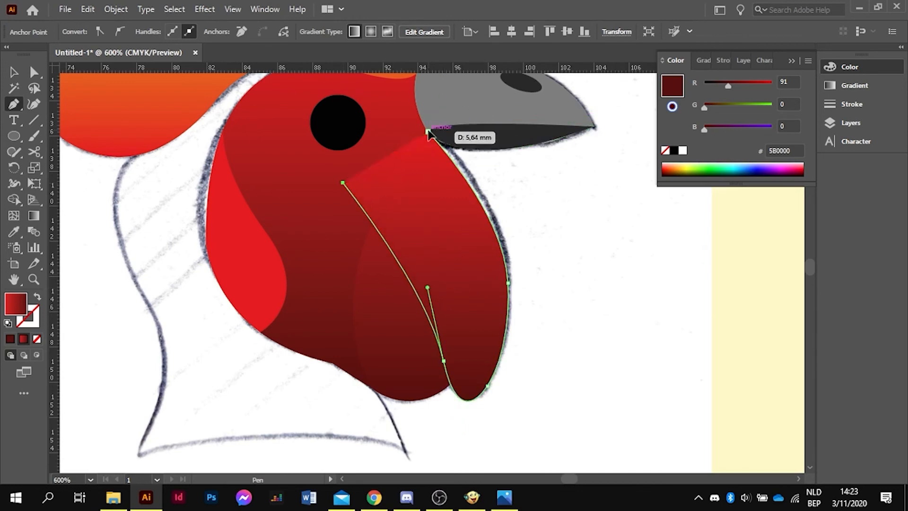
click(427, 131)
Move the second wattle backward in the stacking order, behind the front wattle and the face
click(14, 72)
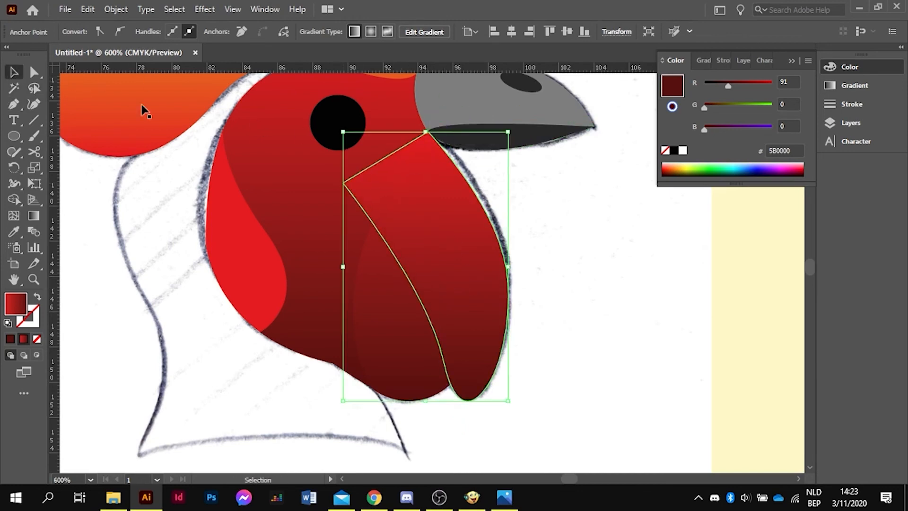
right_click(486, 309)
mouse_move(556, 418)
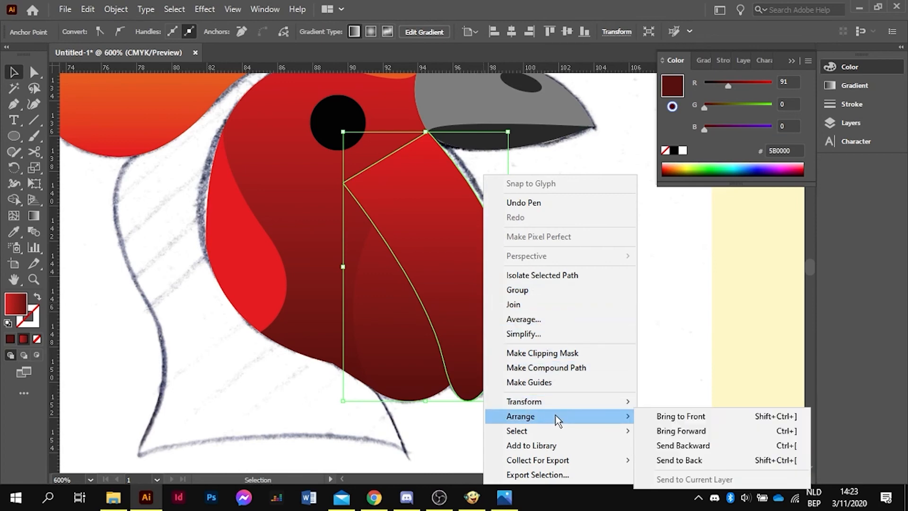
click(672, 432)
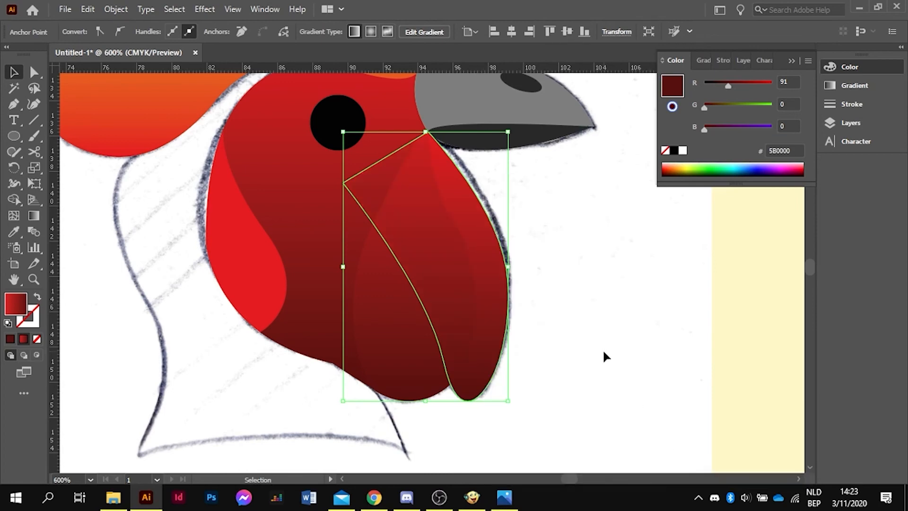
click(602, 348)
Change the dark end stop of the front wattle's gradient to A90000 and bring up the second wattle's gradient settings
click(450, 310)
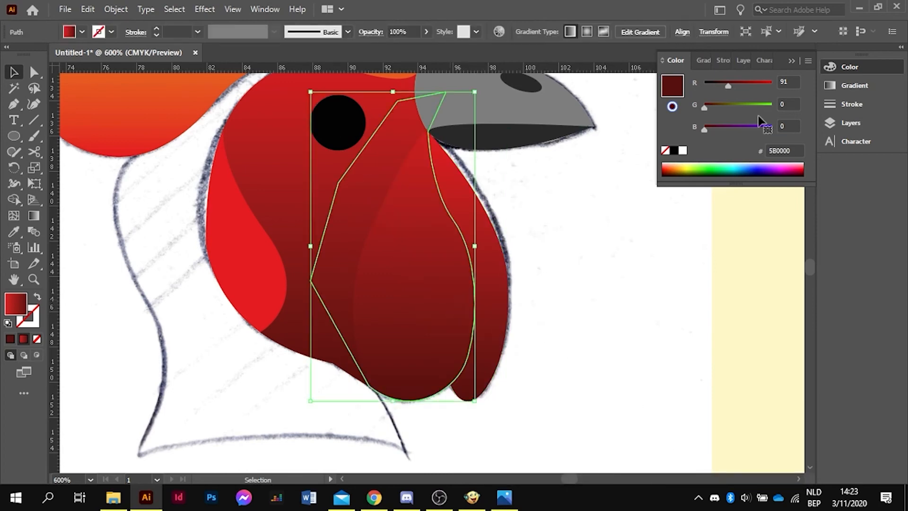
click(852, 86)
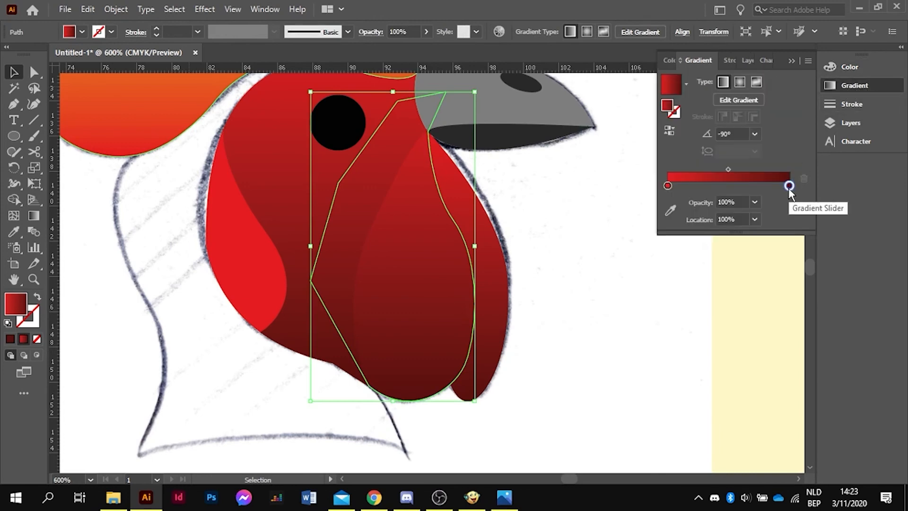
click(863, 67)
click(749, 82)
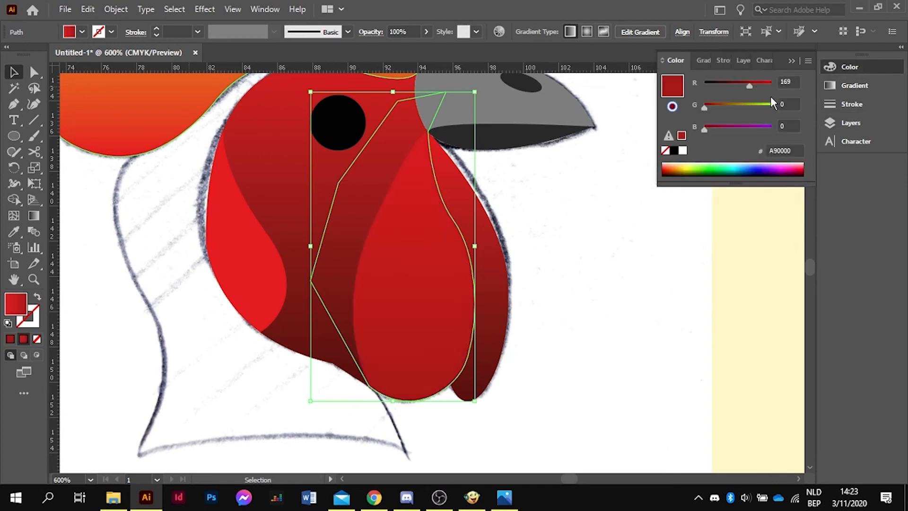
click(709, 277)
click(488, 309)
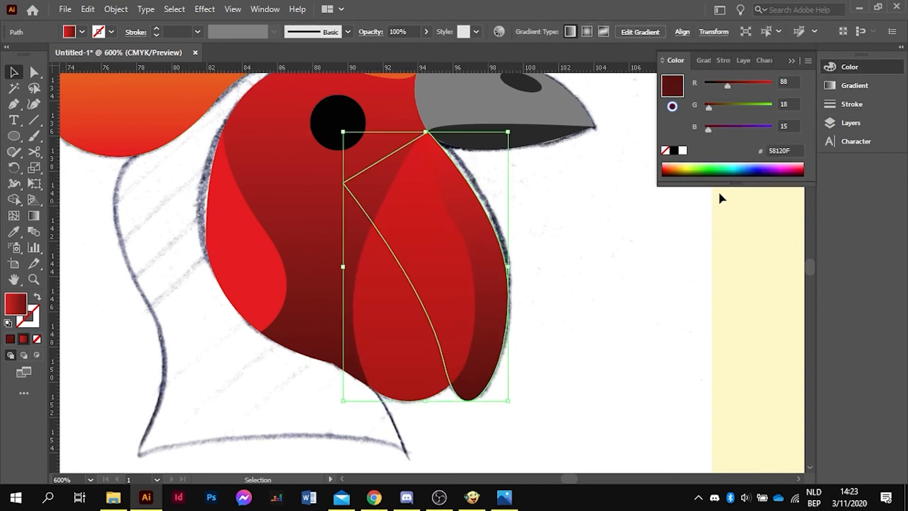
click(856, 86)
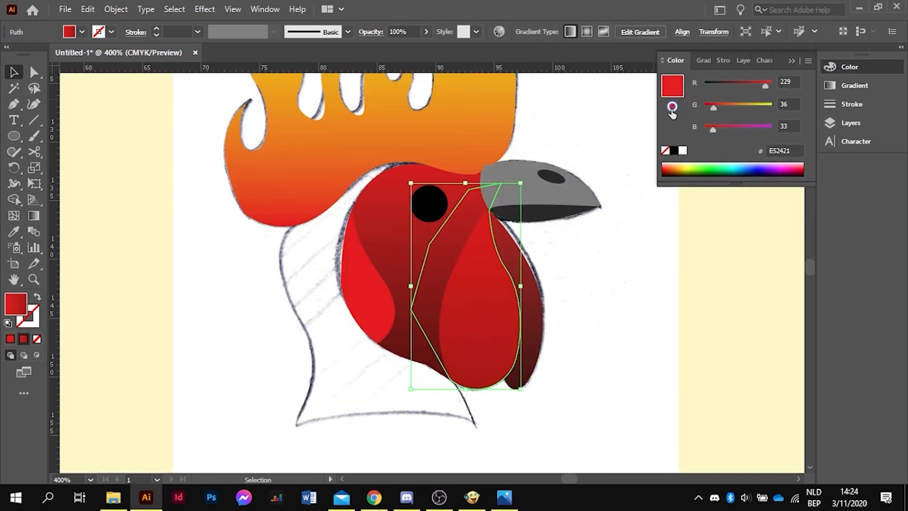
Replace the front wattle's gradient with a solid pure red fill, FF0000
click(672, 108)
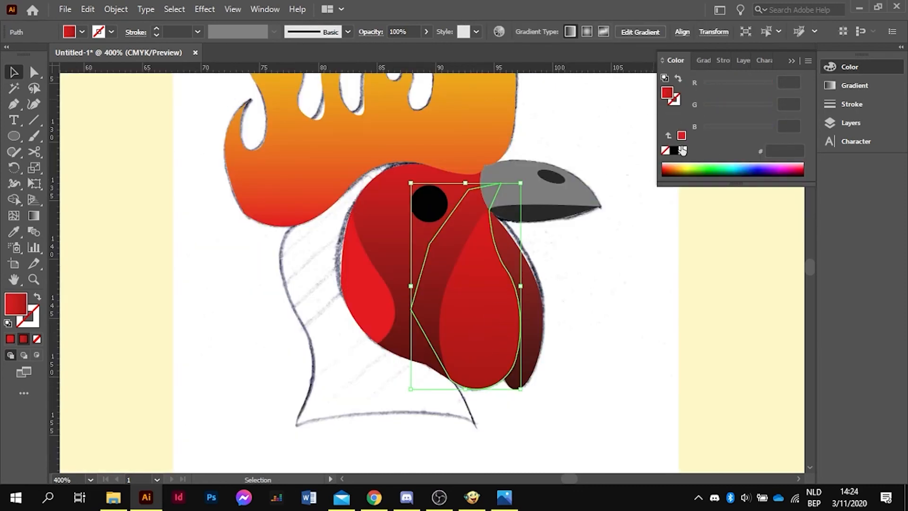
click(675, 165)
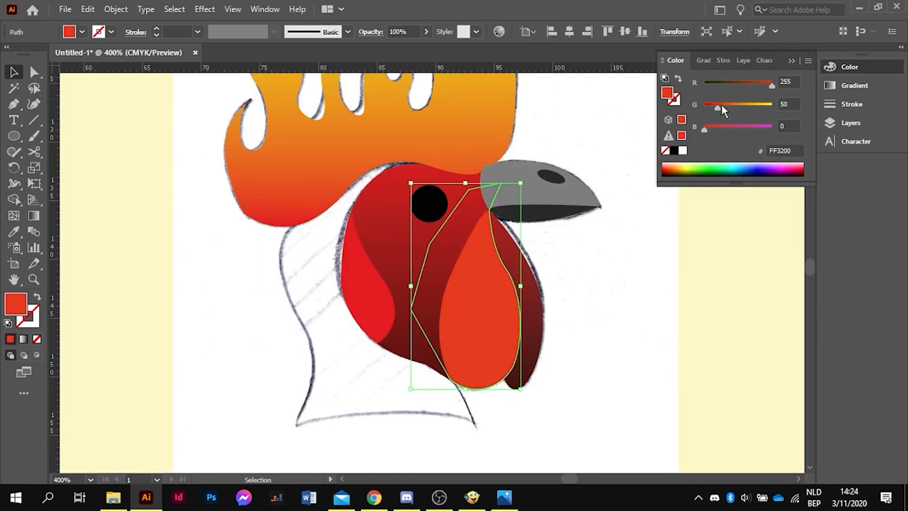
drag(720, 106, 694, 107)
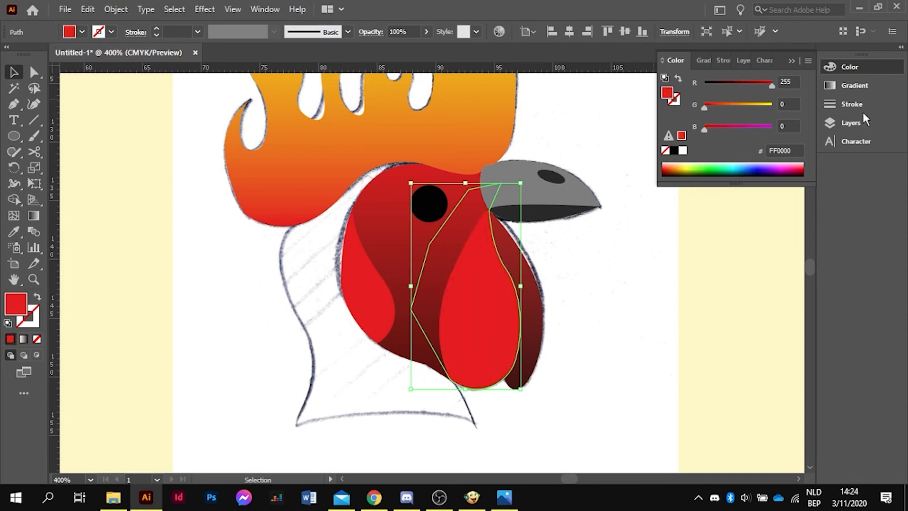
Give the second wattle a solid fill in a darker red, C22421
click(529, 333)
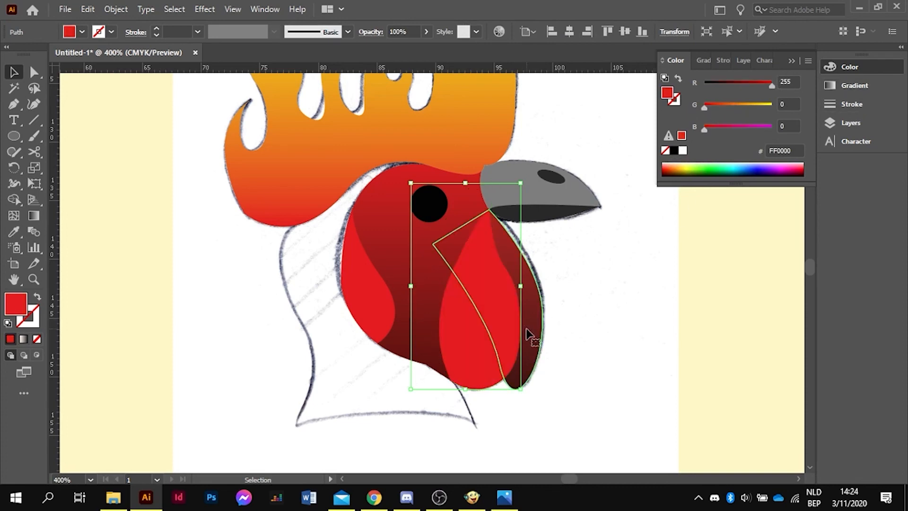
click(681, 138)
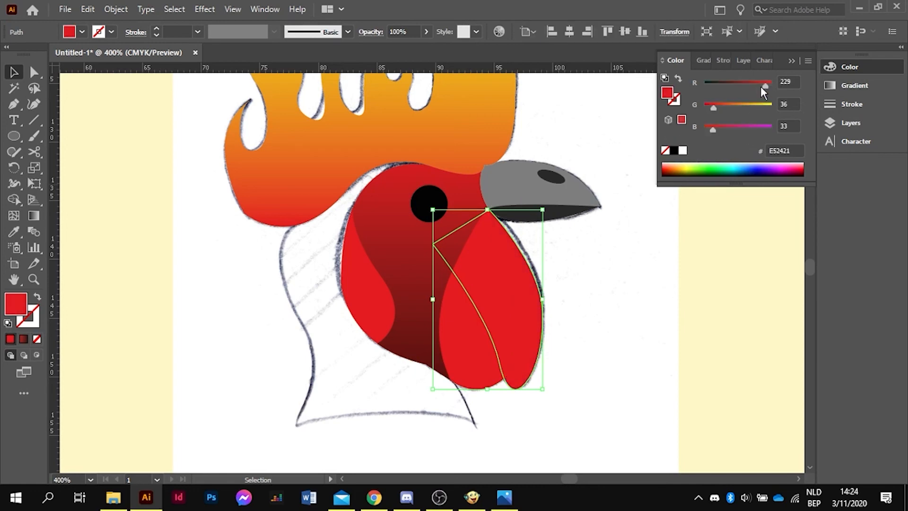
mouse_move(761, 86)
mouse_down()
mouse_move(749, 84)
mouse_move(756, 81)
mouse_up()
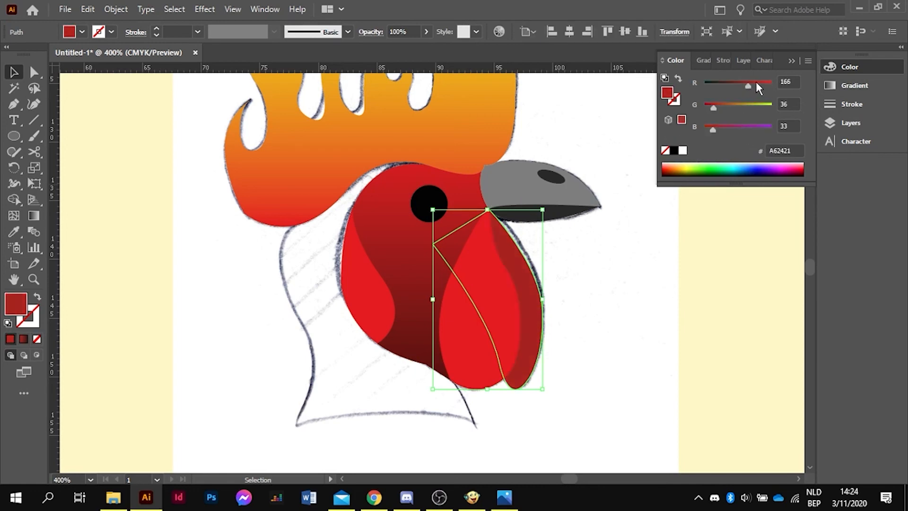
click(627, 327)
scroll(618, 302, down, 1)
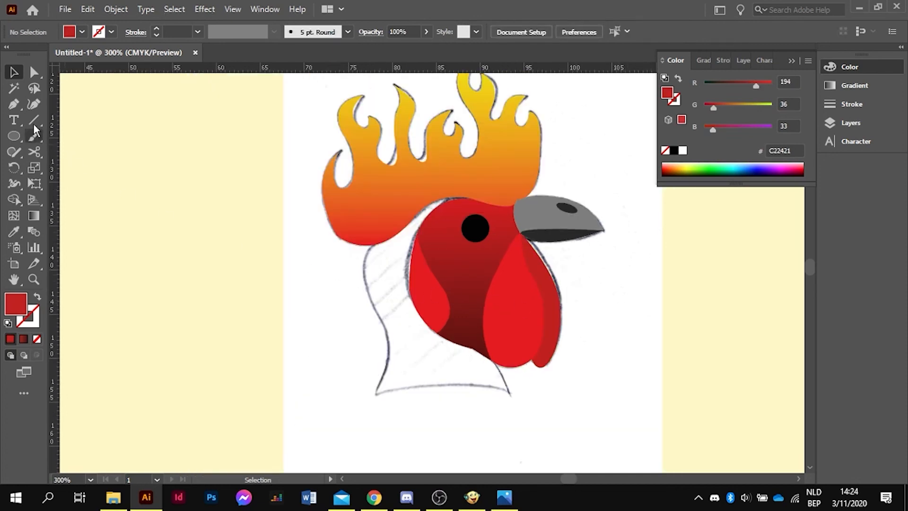
Trace the back edge of the neck with the Pen tool, from the comb's lower edge down to the neck's rear bottom corner
click(14, 104)
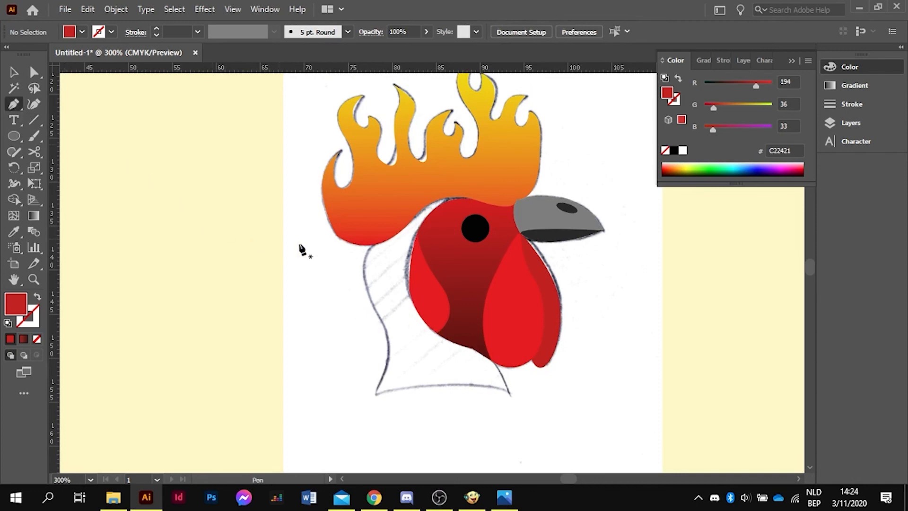
click(374, 245)
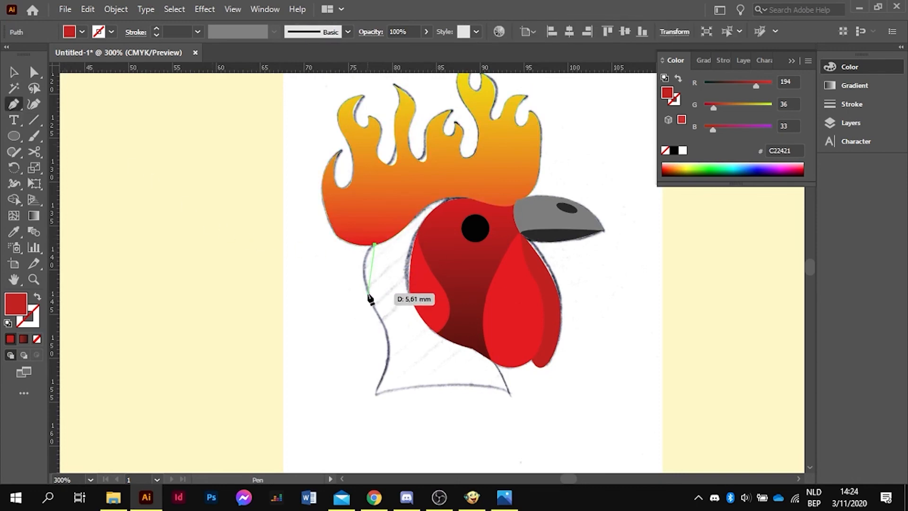
drag(368, 301, 382, 334)
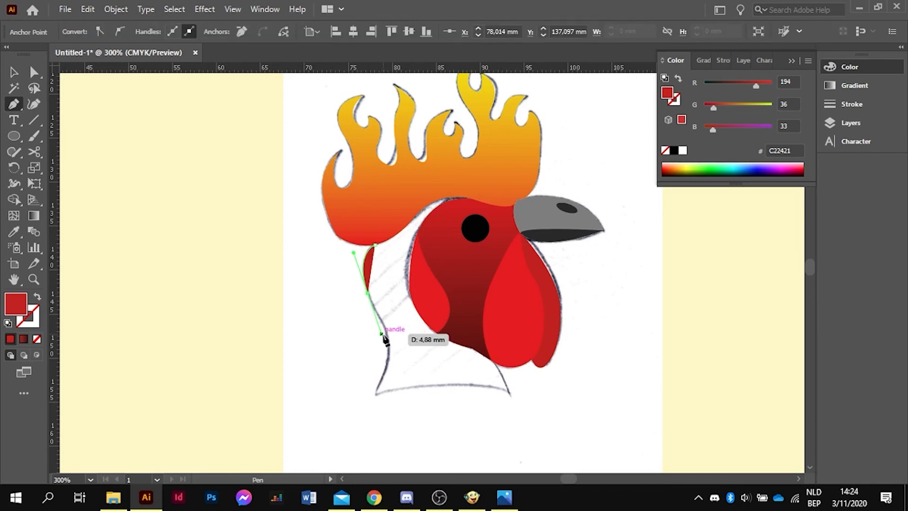
scroll(386, 351, up, 2)
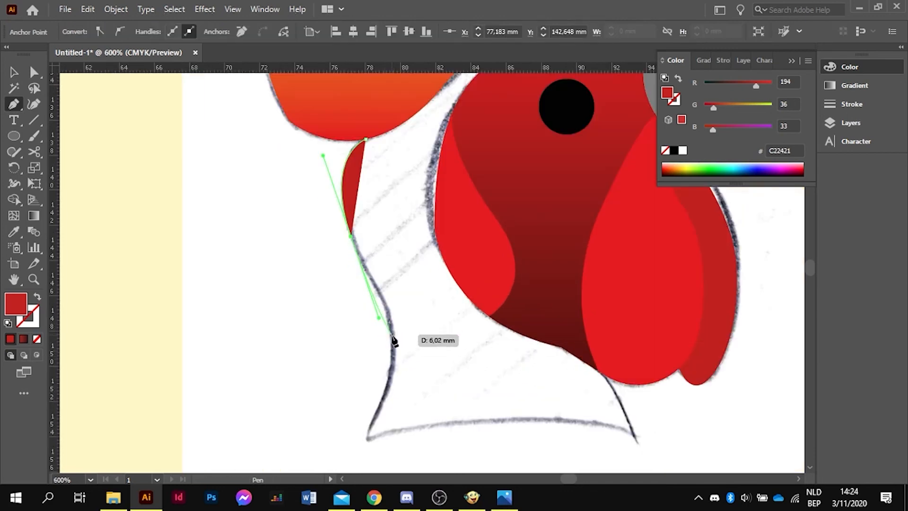
key(Escape)
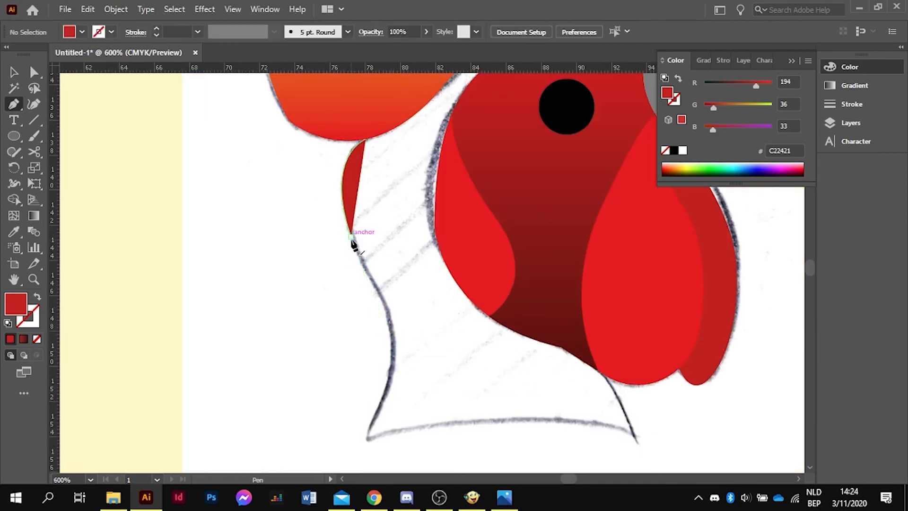
click(351, 237)
click(382, 291)
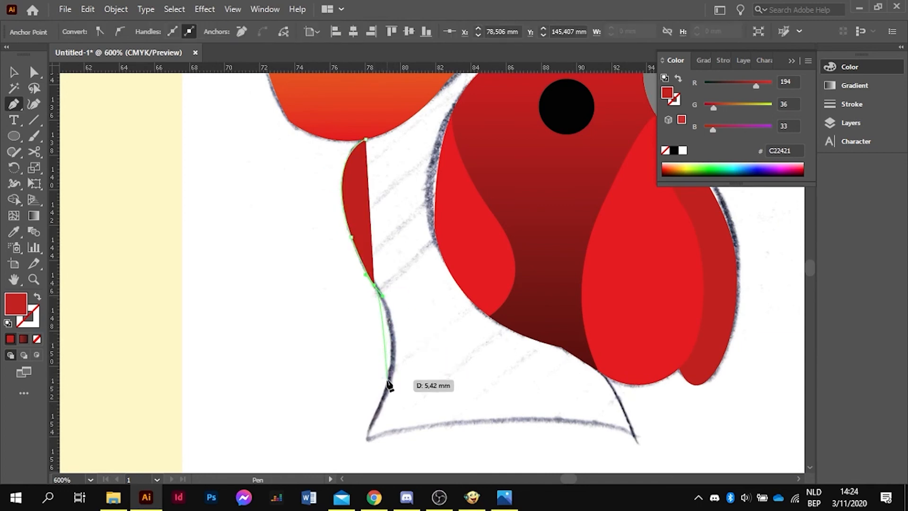
drag(388, 385, 367, 428)
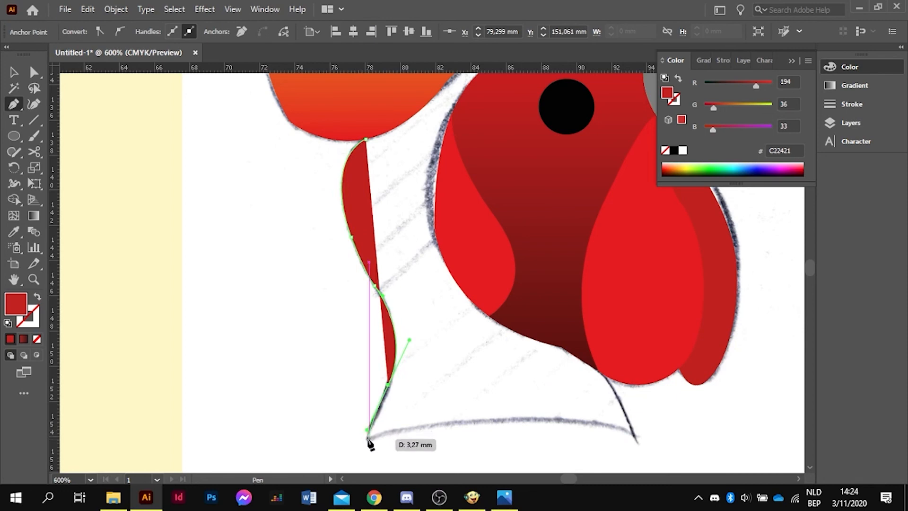
click(369, 438)
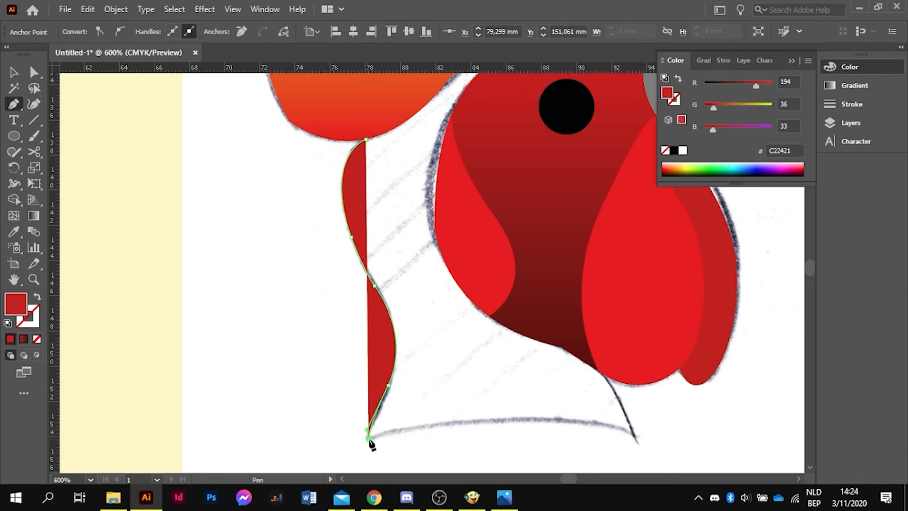
Extend the neck path along the curved bottom edge of the sketch to the front bottom corner
ctrl+click(445, 440)
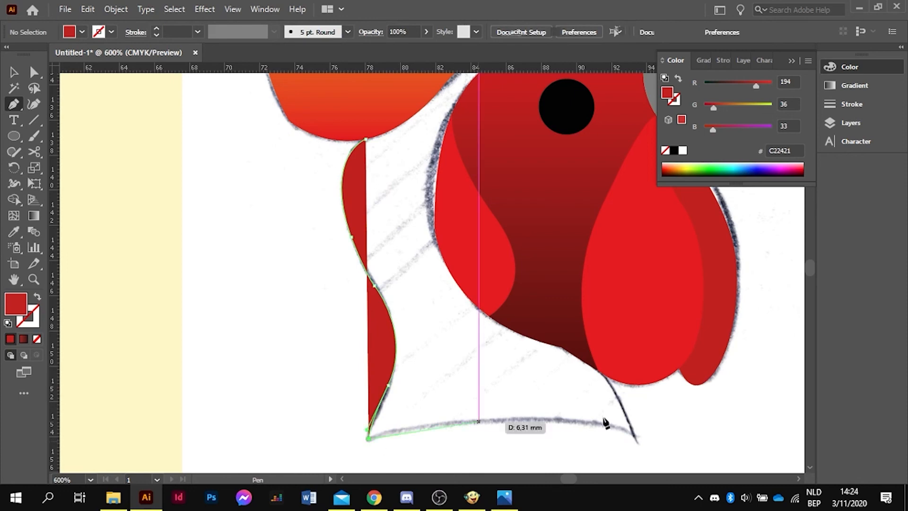
mouse_move(630, 434)
mouse_down()
mouse_move(712, 464)
mouse_move(744, 462)
mouse_move(756, 478)
mouse_move(740, 424)
mouse_up()
ctrl+click(626, 438)
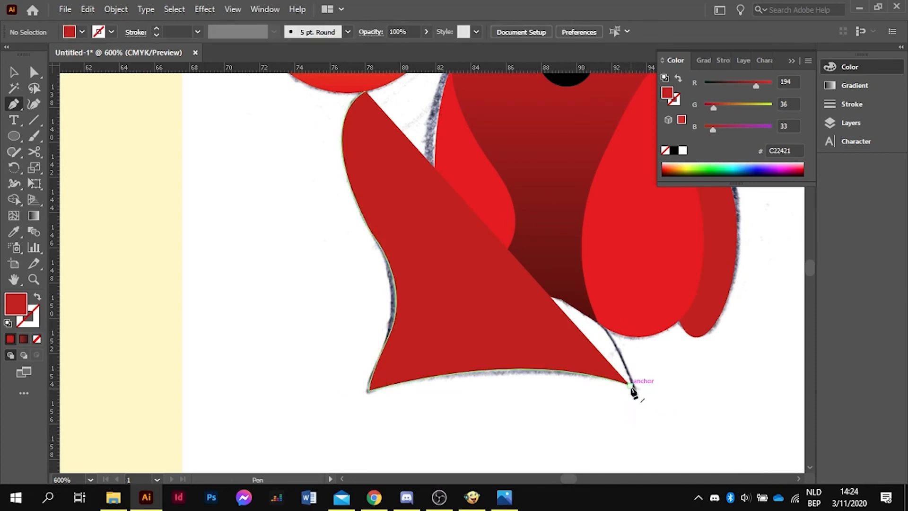
Continue the neck path up its front edge, across the face and comb, and close it at the starting point
click(630, 387)
drag(574, 292, 521, 239)
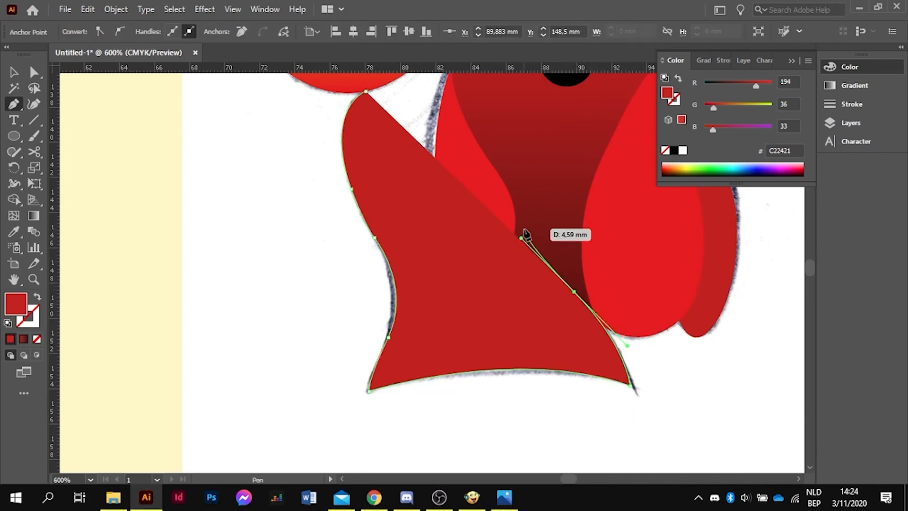
scroll(526, 234, up, 2)
scroll(527, 234, up, 2)
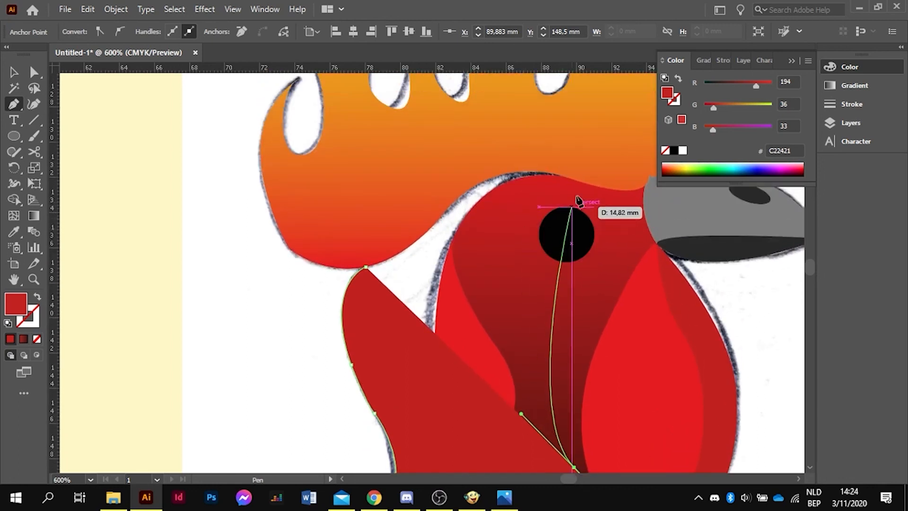
click(618, 170)
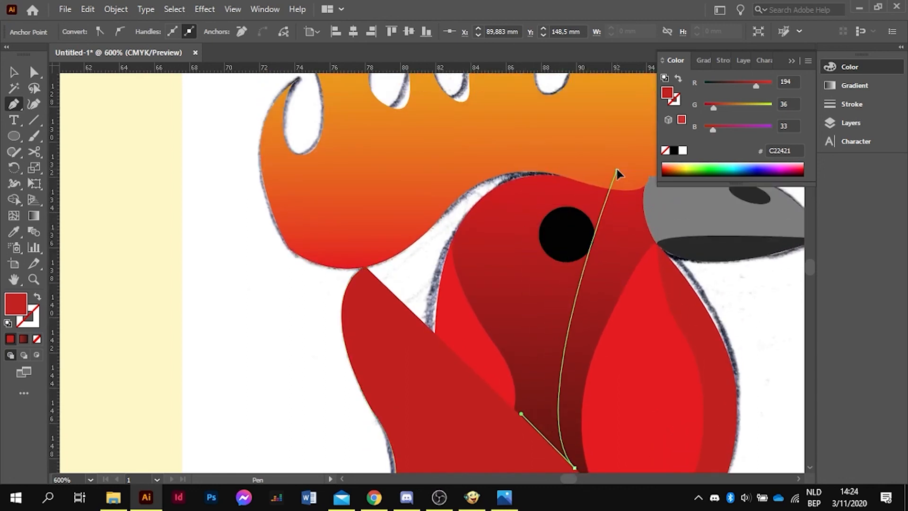
click(465, 125)
click(346, 213)
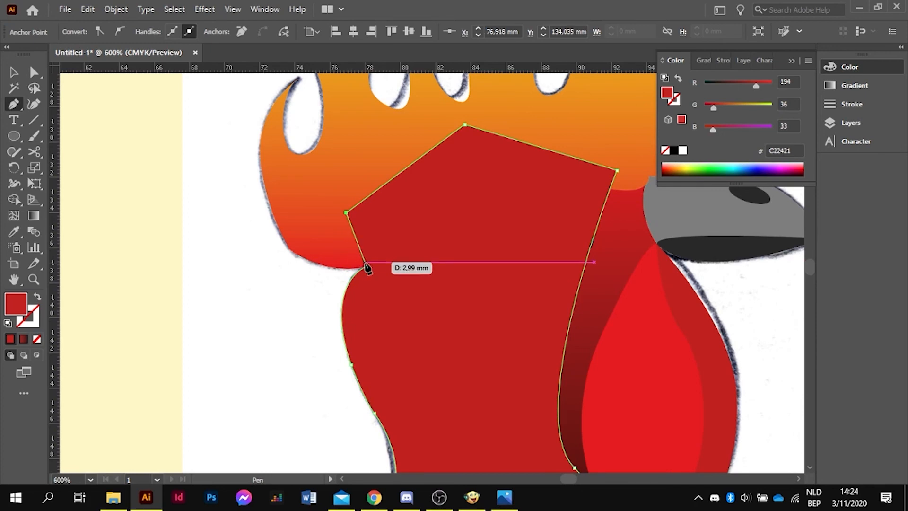
click(365, 267)
Send the neck shape to the back of the stacking order and fill it with black, 1D1D1B
click(14, 72)
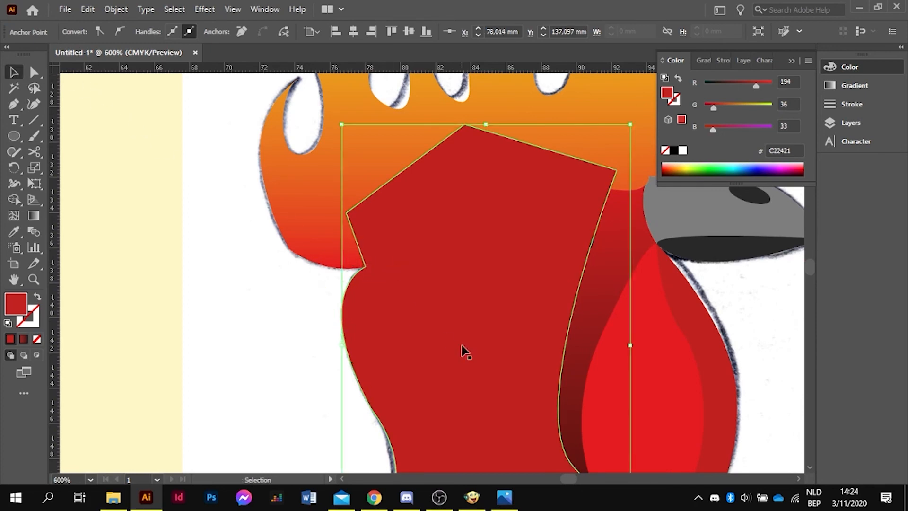
right_click(465, 348)
mouse_move(519, 277)
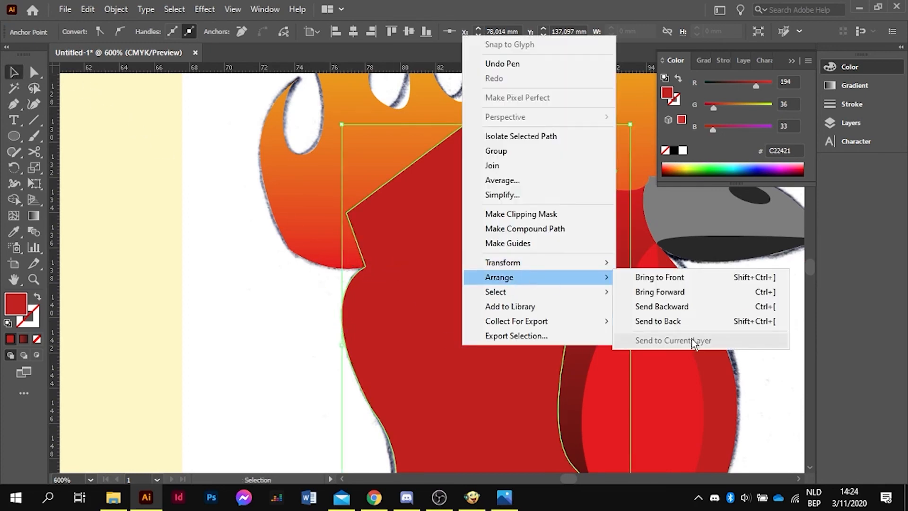
click(696, 322)
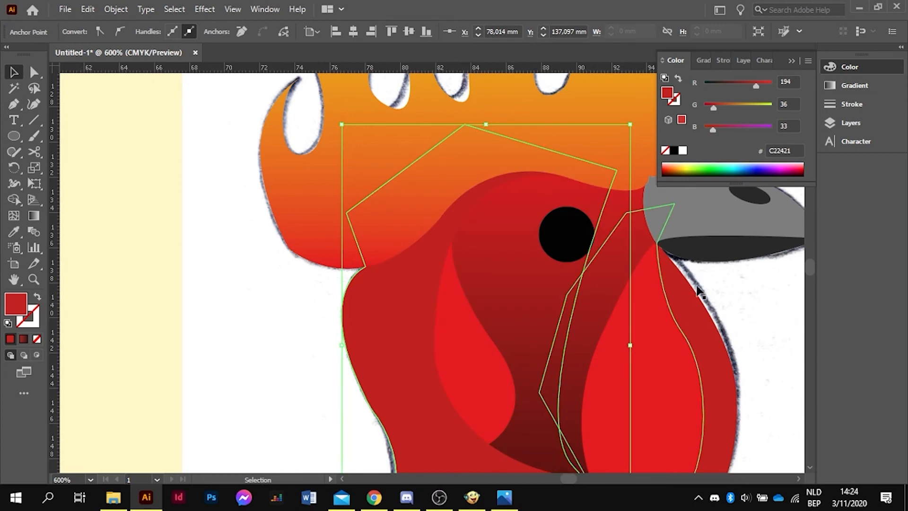
click(673, 151)
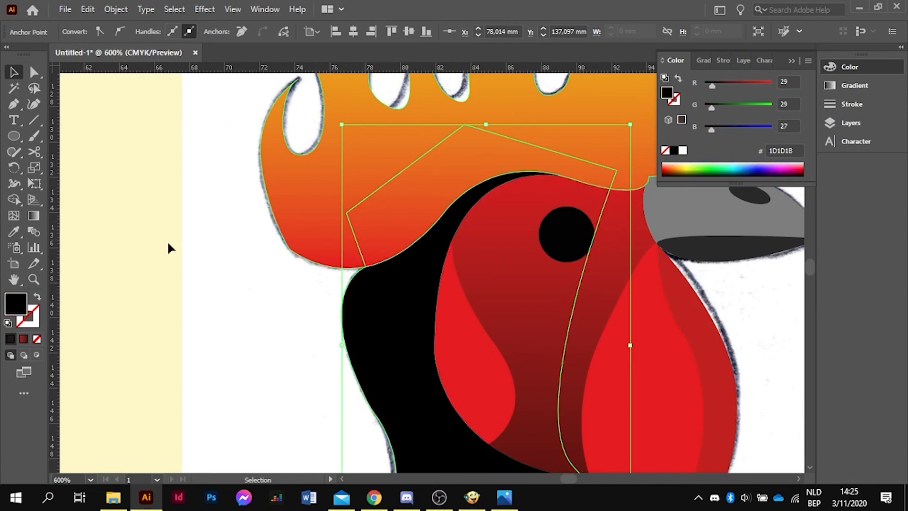
click(142, 244)
Hide Layer 4, which holds the scanned sketch, so only the vector rooster head remains on the cream background
scroll(167, 234, down, 2)
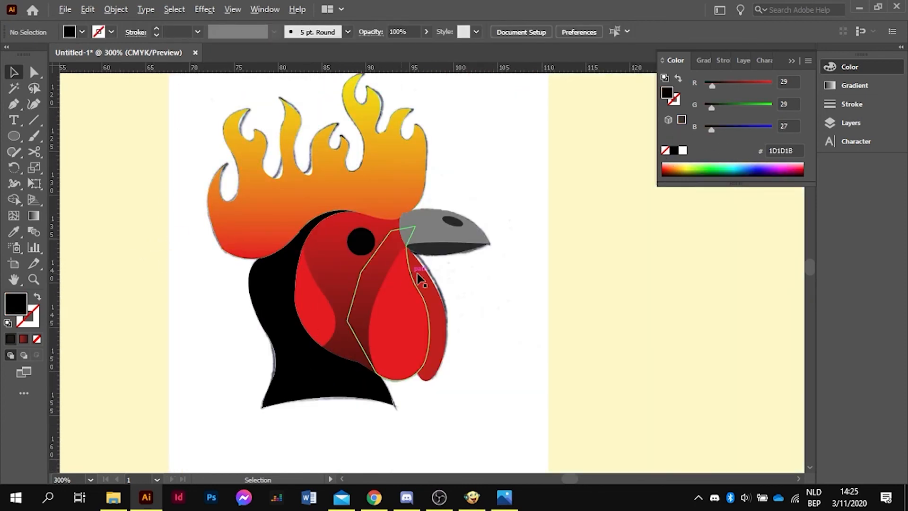
scroll(418, 279, down, 1)
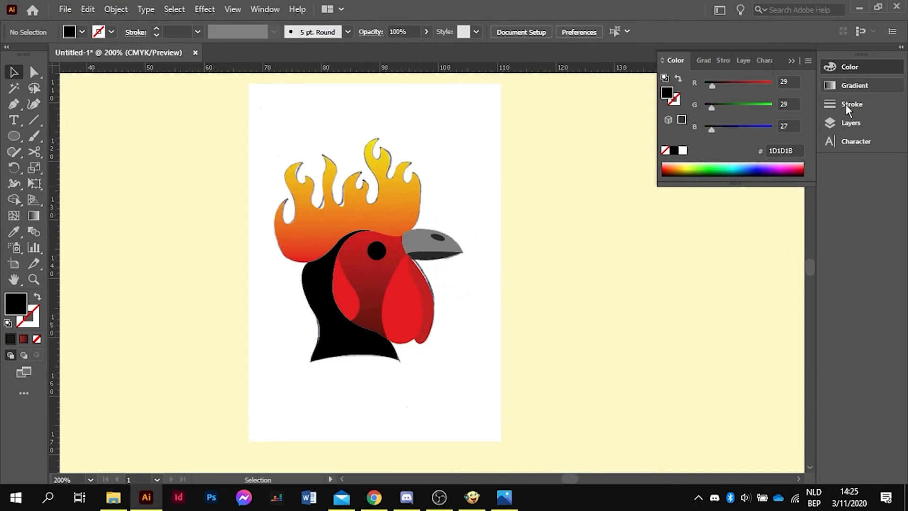
click(854, 122)
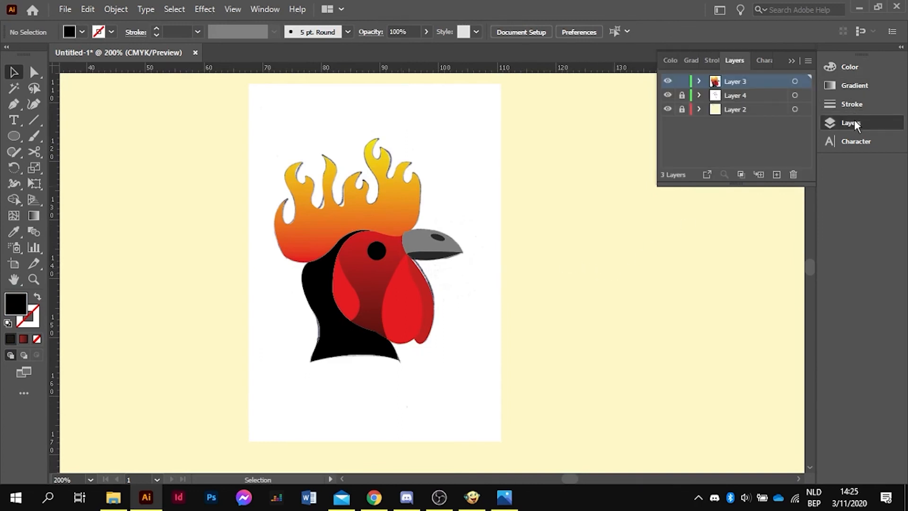
click(668, 95)
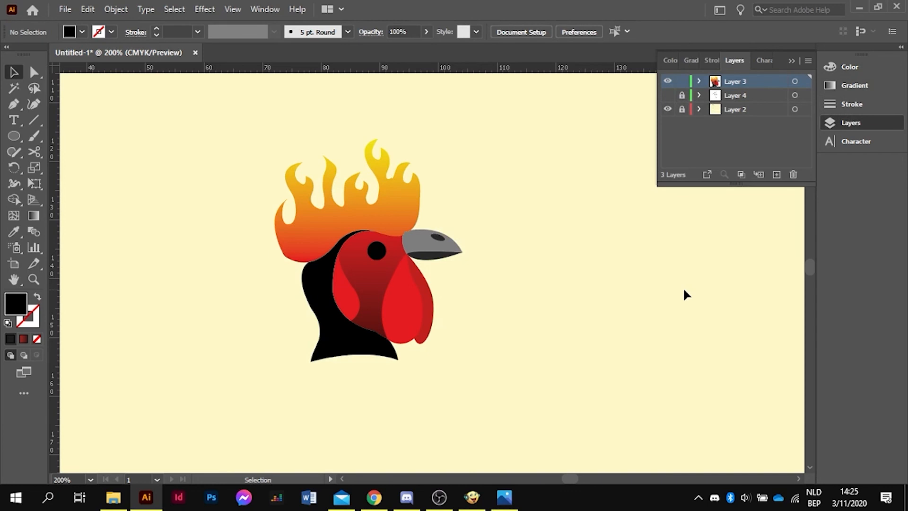
scroll(684, 290, down, 2)
scroll(684, 290, up, 2)
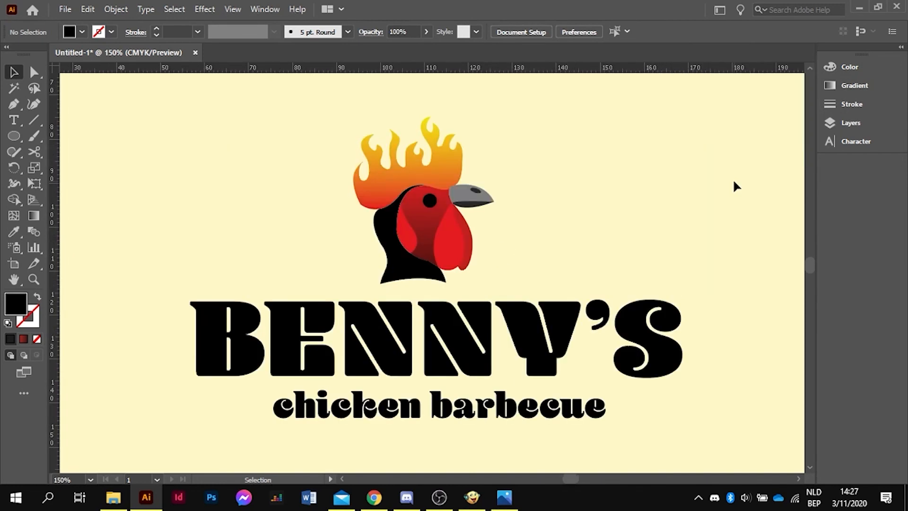
Nudge the "chicken barbecue" tagline slightly to the left beneath BENNY'S and review the whole logo on the artboard
drag(597, 405, 586, 405)
click(611, 192)
scroll(521, 242, down, 2)
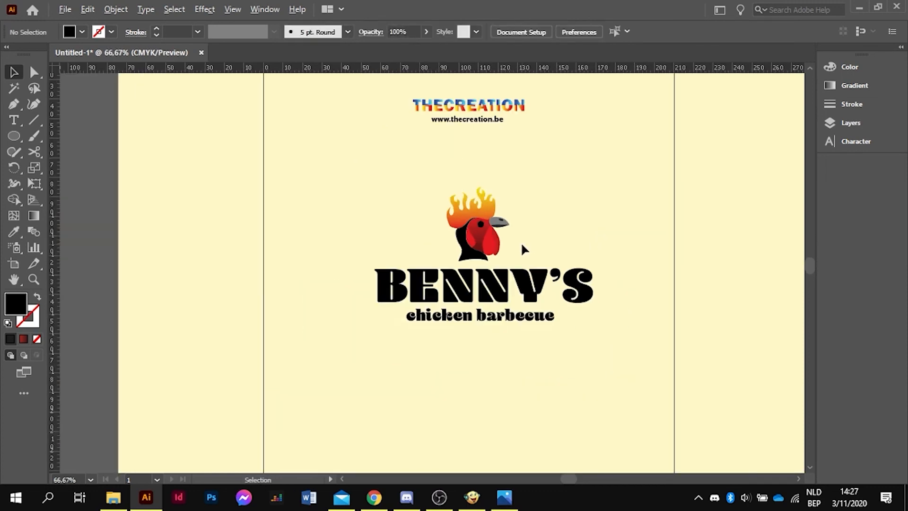
scroll(520, 241, up, 2)
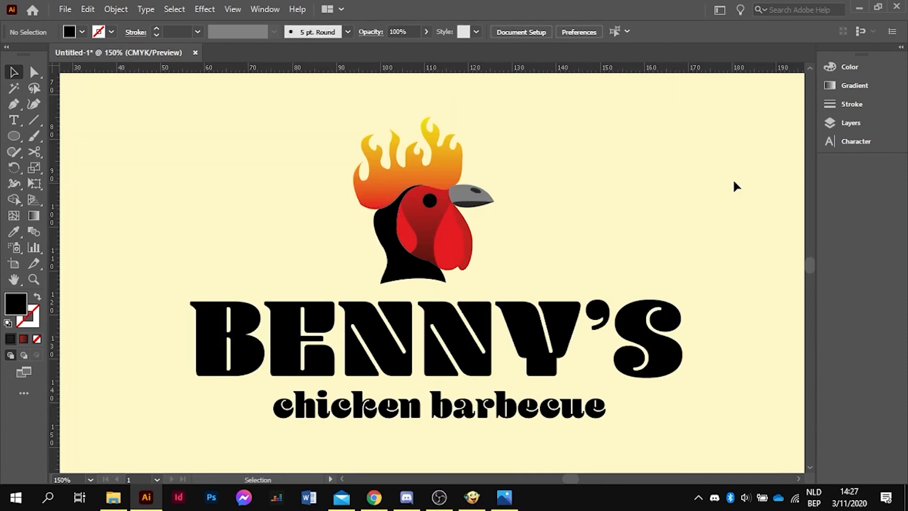